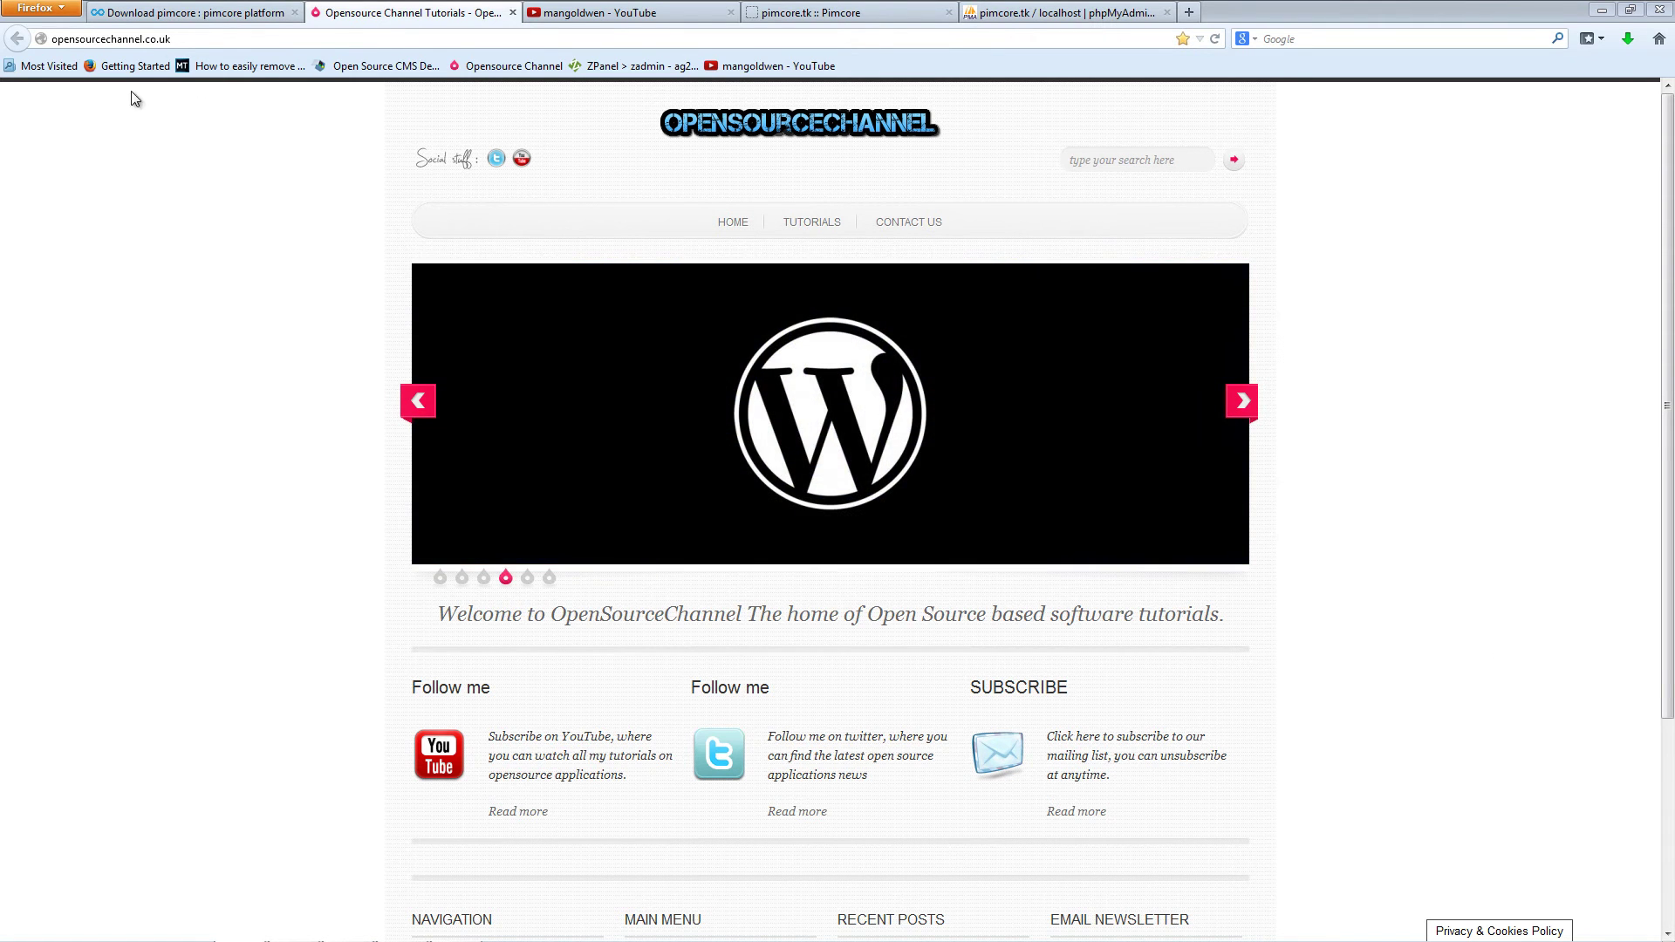
Step: Open Try pimcore now and the demo admin interface in new tabs, then view the demo admin
click(196, 16)
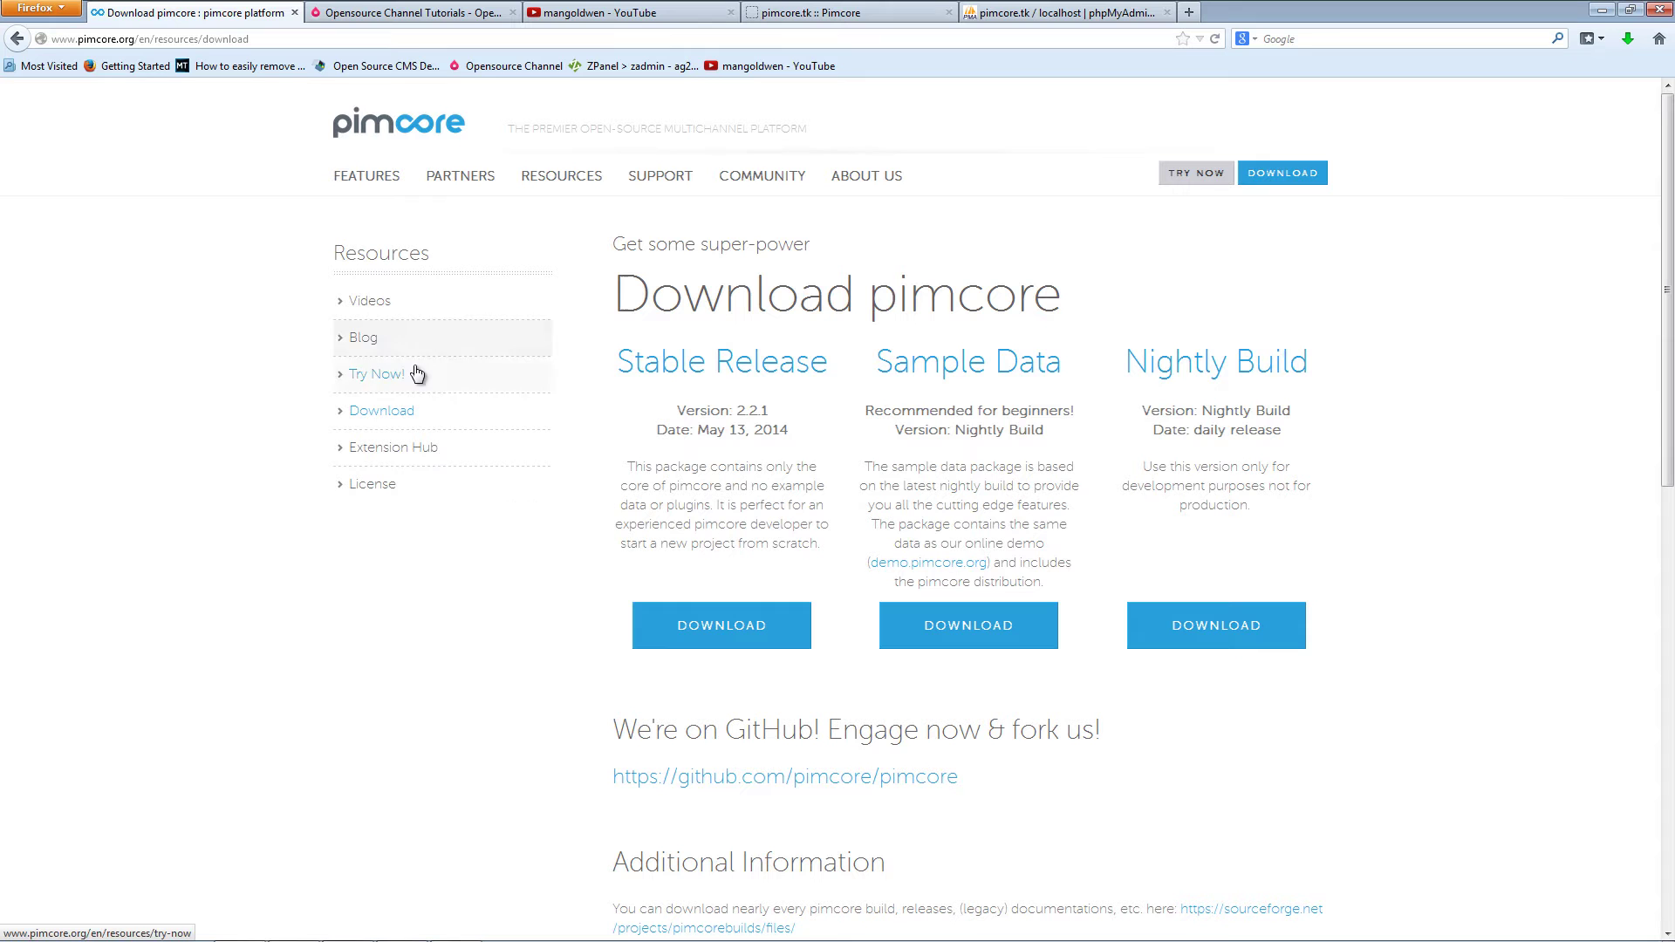
middle_click(372, 379)
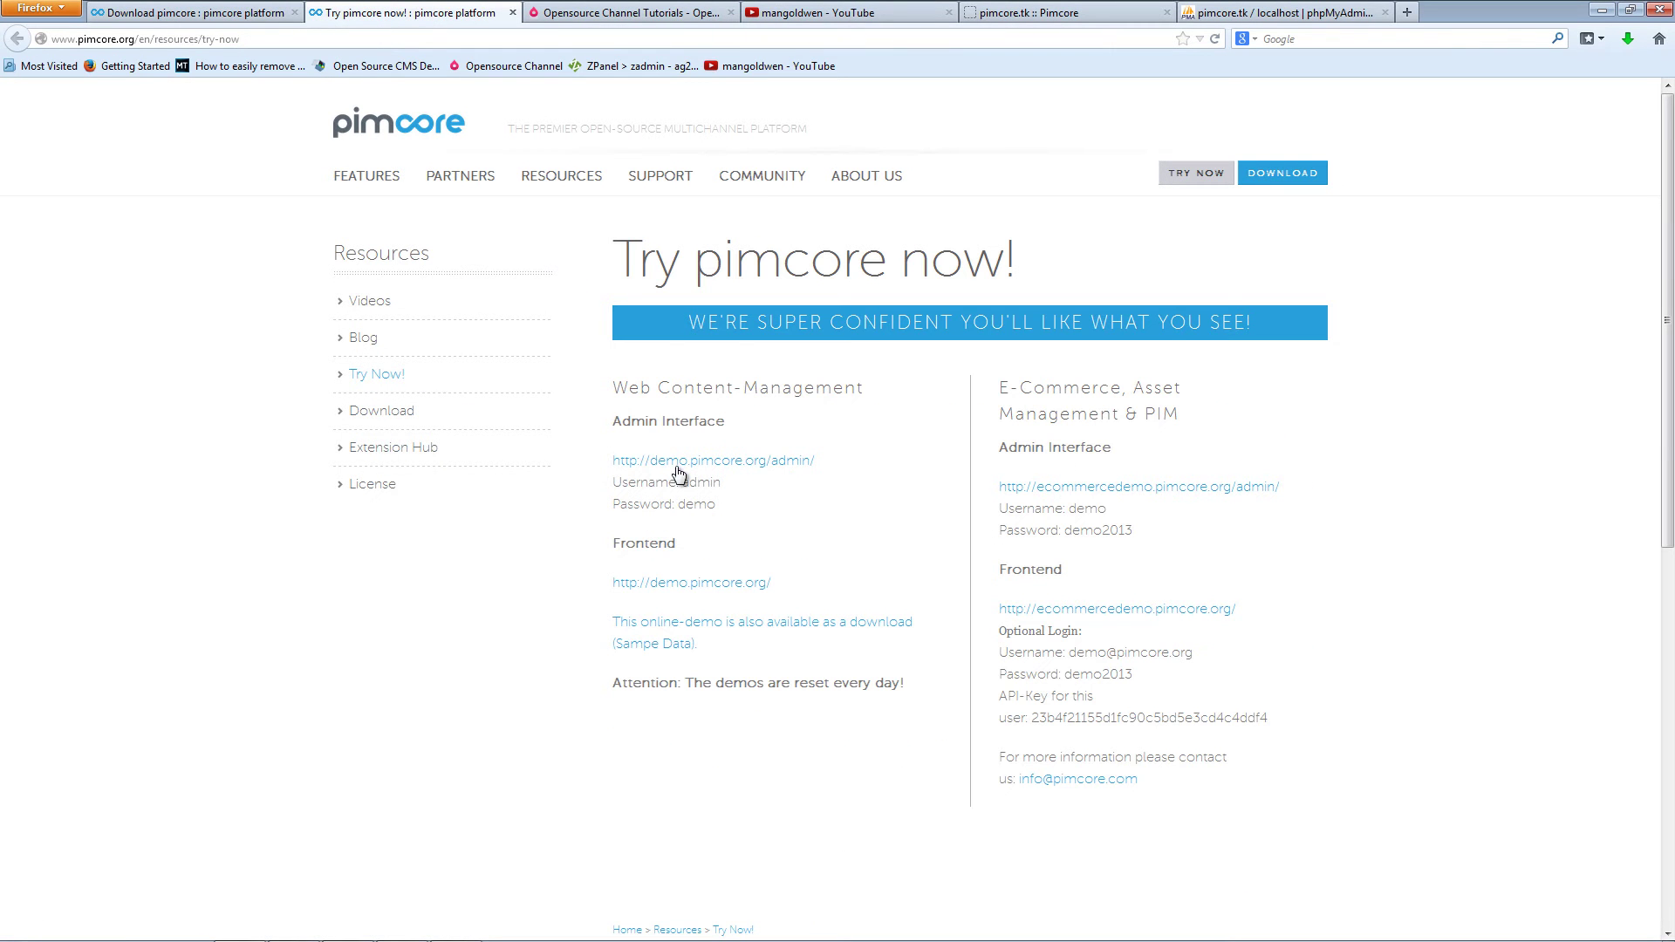
middle_click(694, 466)
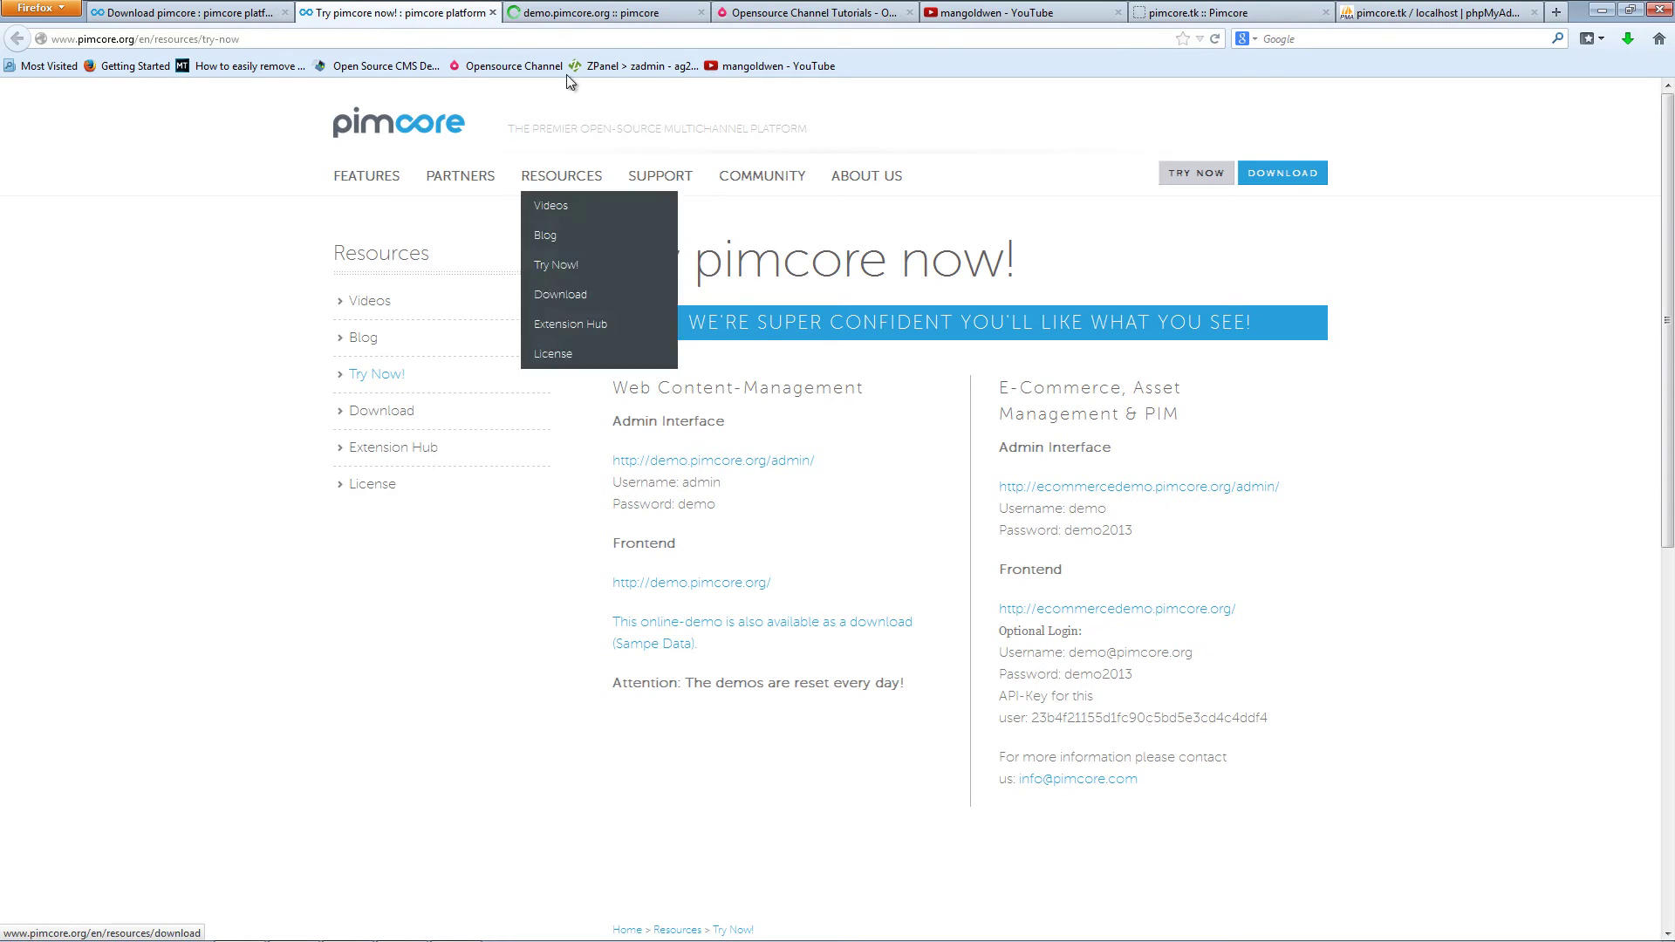
click(642, 18)
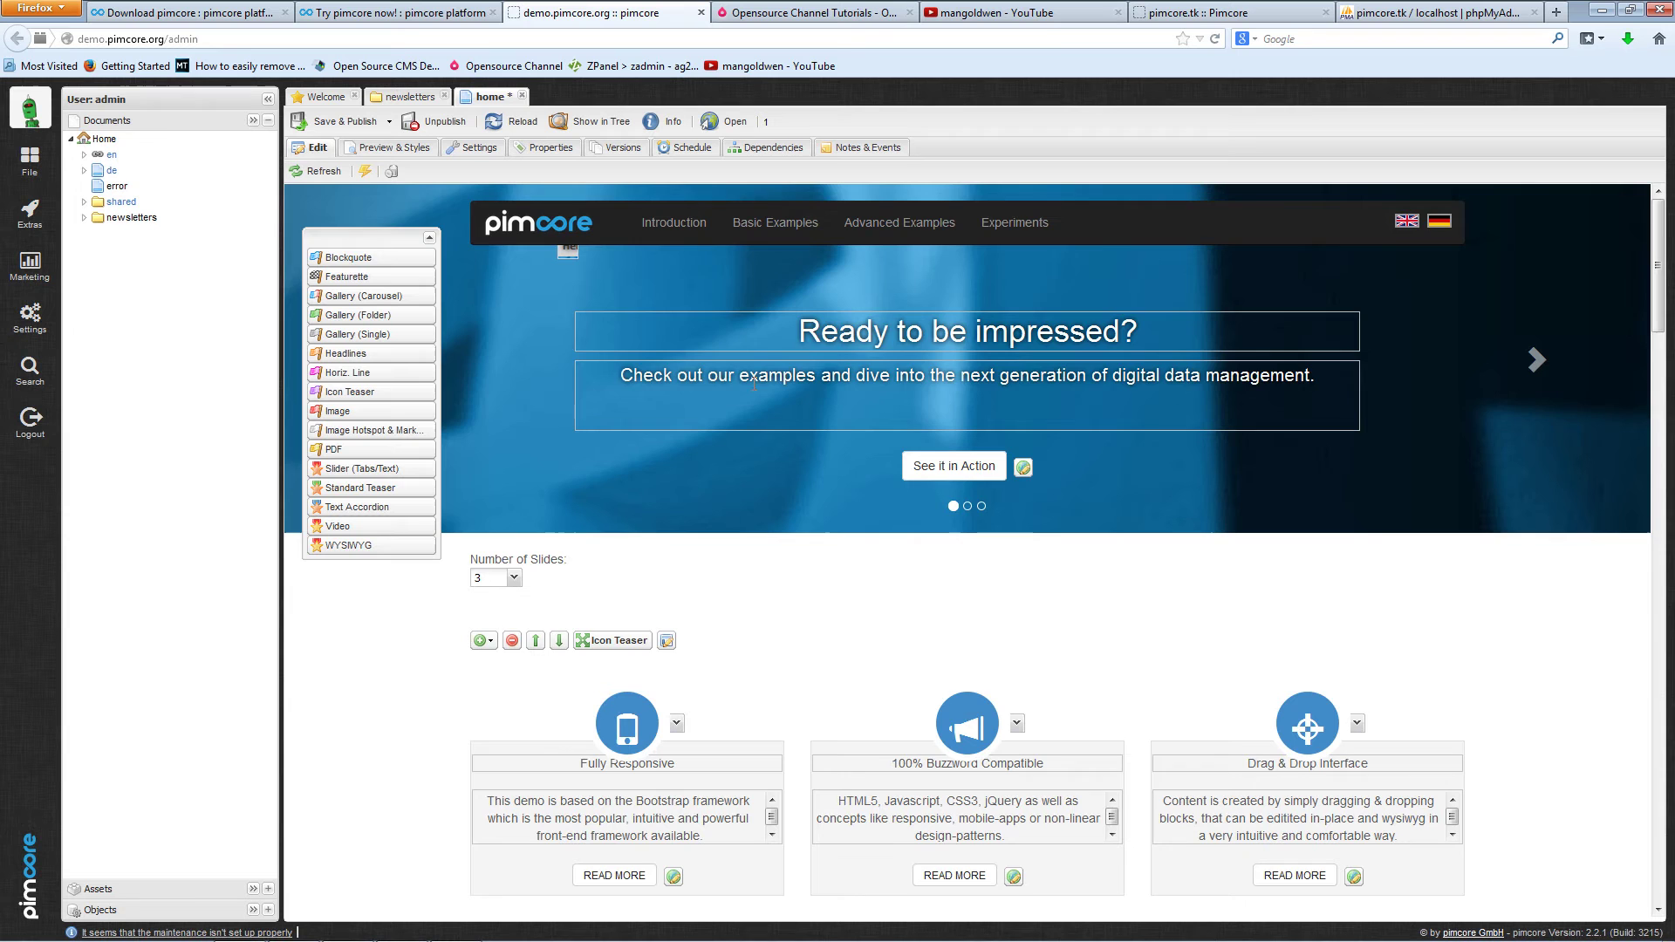
scroll(616, 566, down, 1)
scroll(616, 567, down, 4)
scroll(707, 586, down, 7)
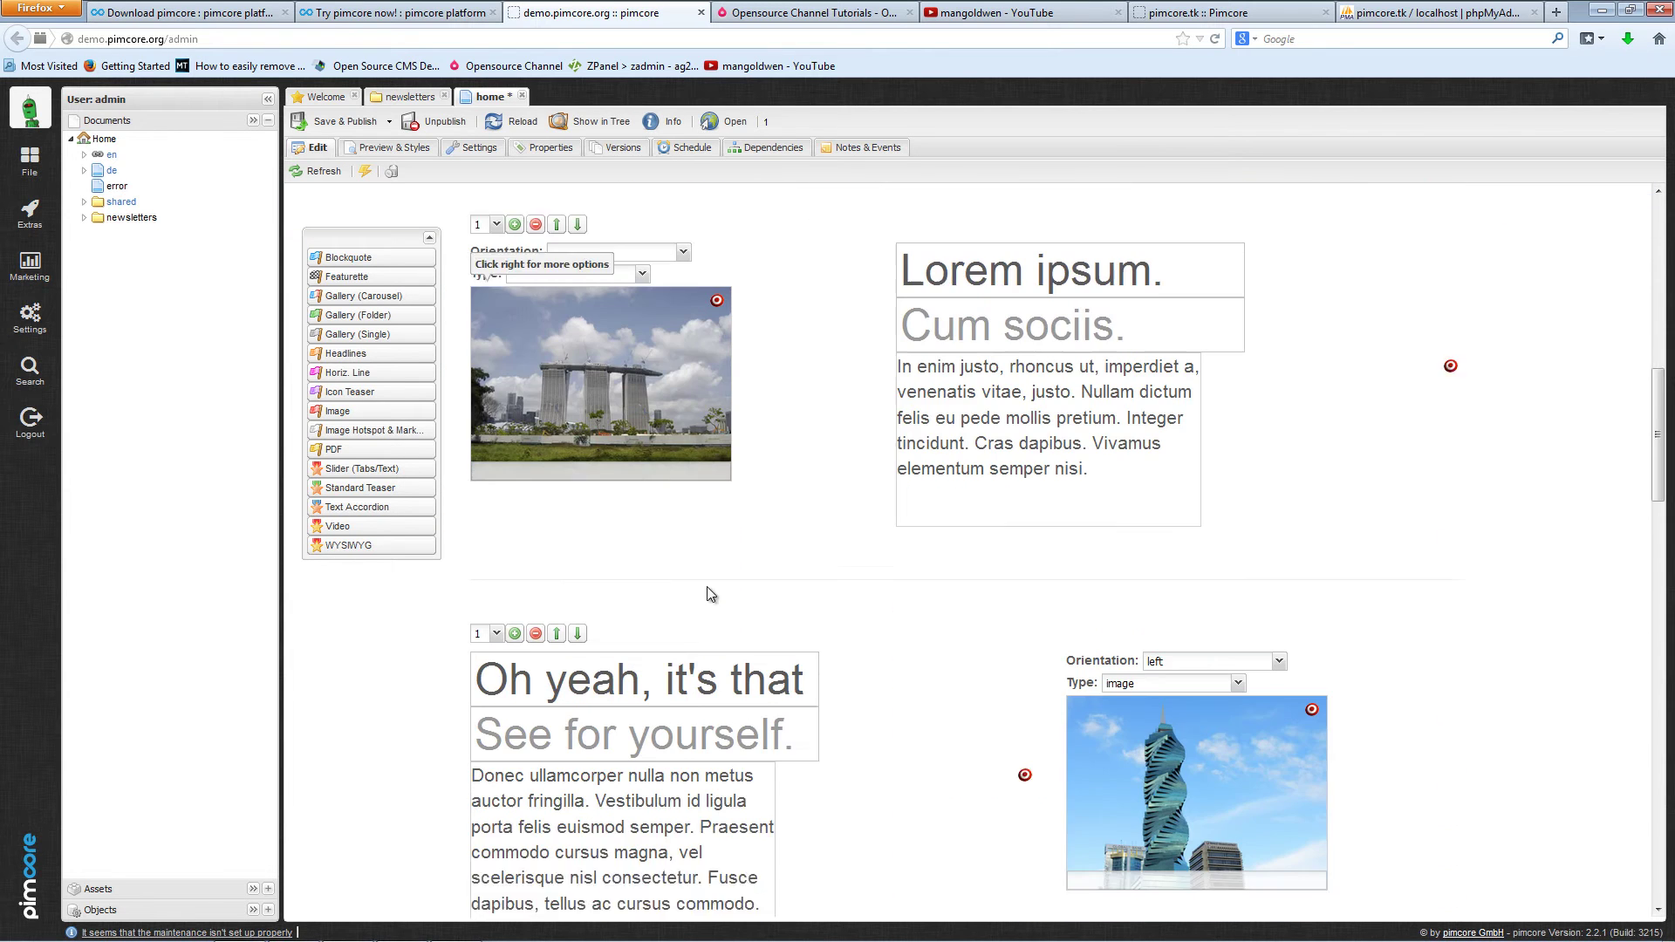
Step: Show the demo home document in the Preview & Styles view
click(395, 146)
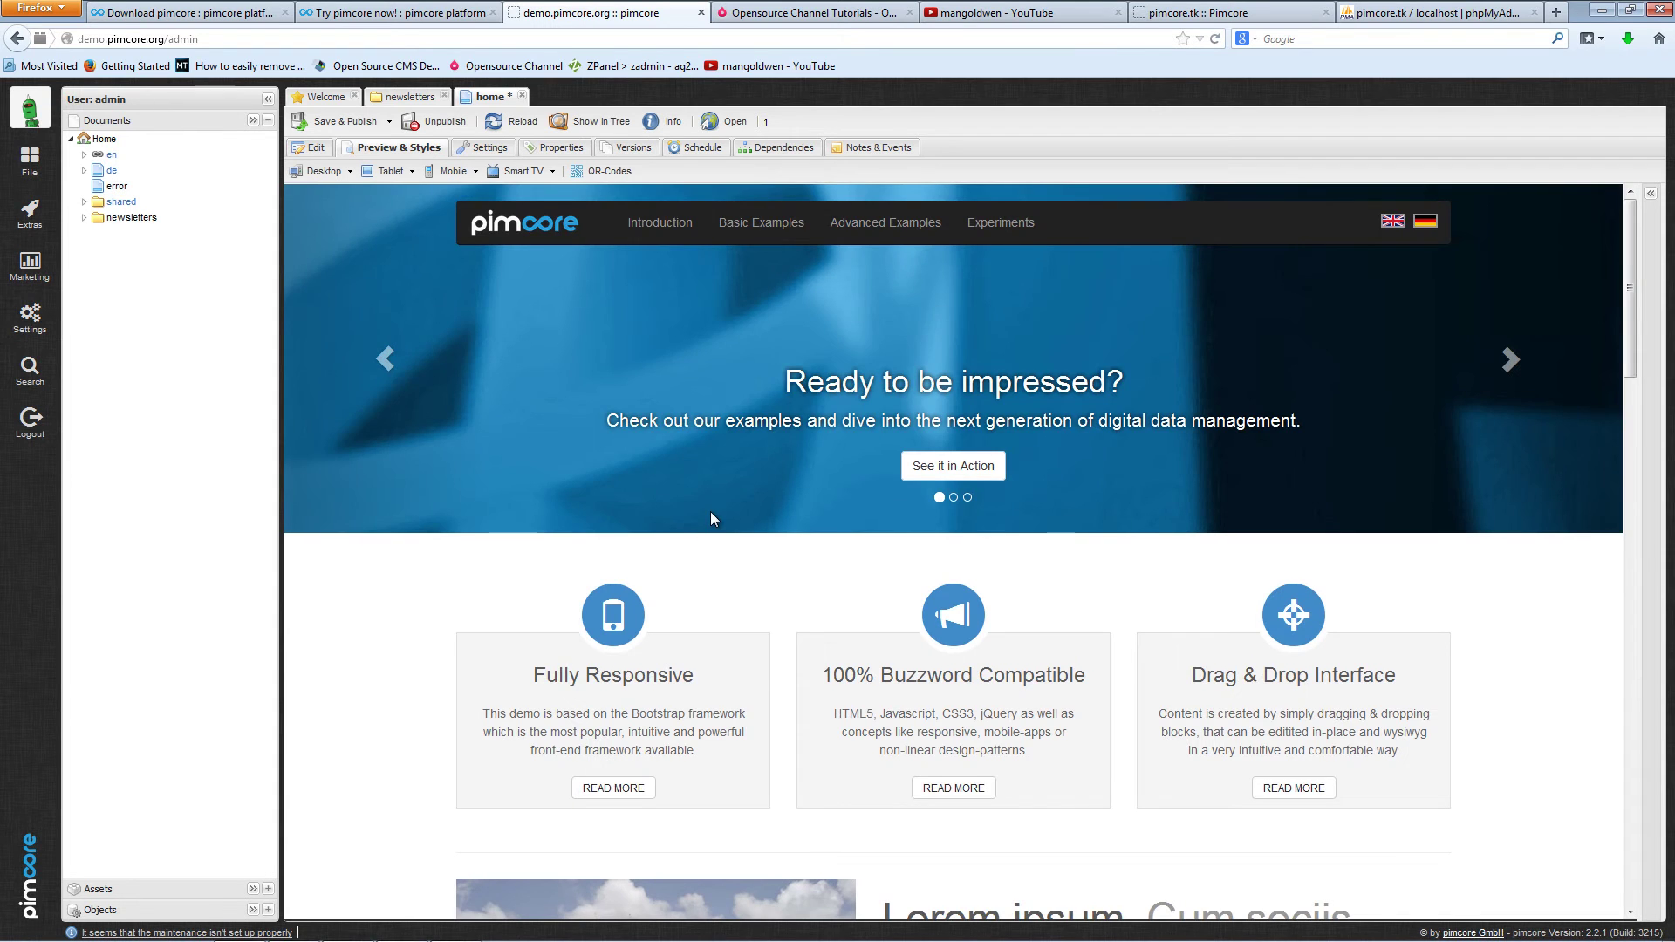
scroll(711, 511, down, 5)
scroll(711, 511, down, 4)
scroll(710, 512, down, 5)
scroll(711, 512, down, 5)
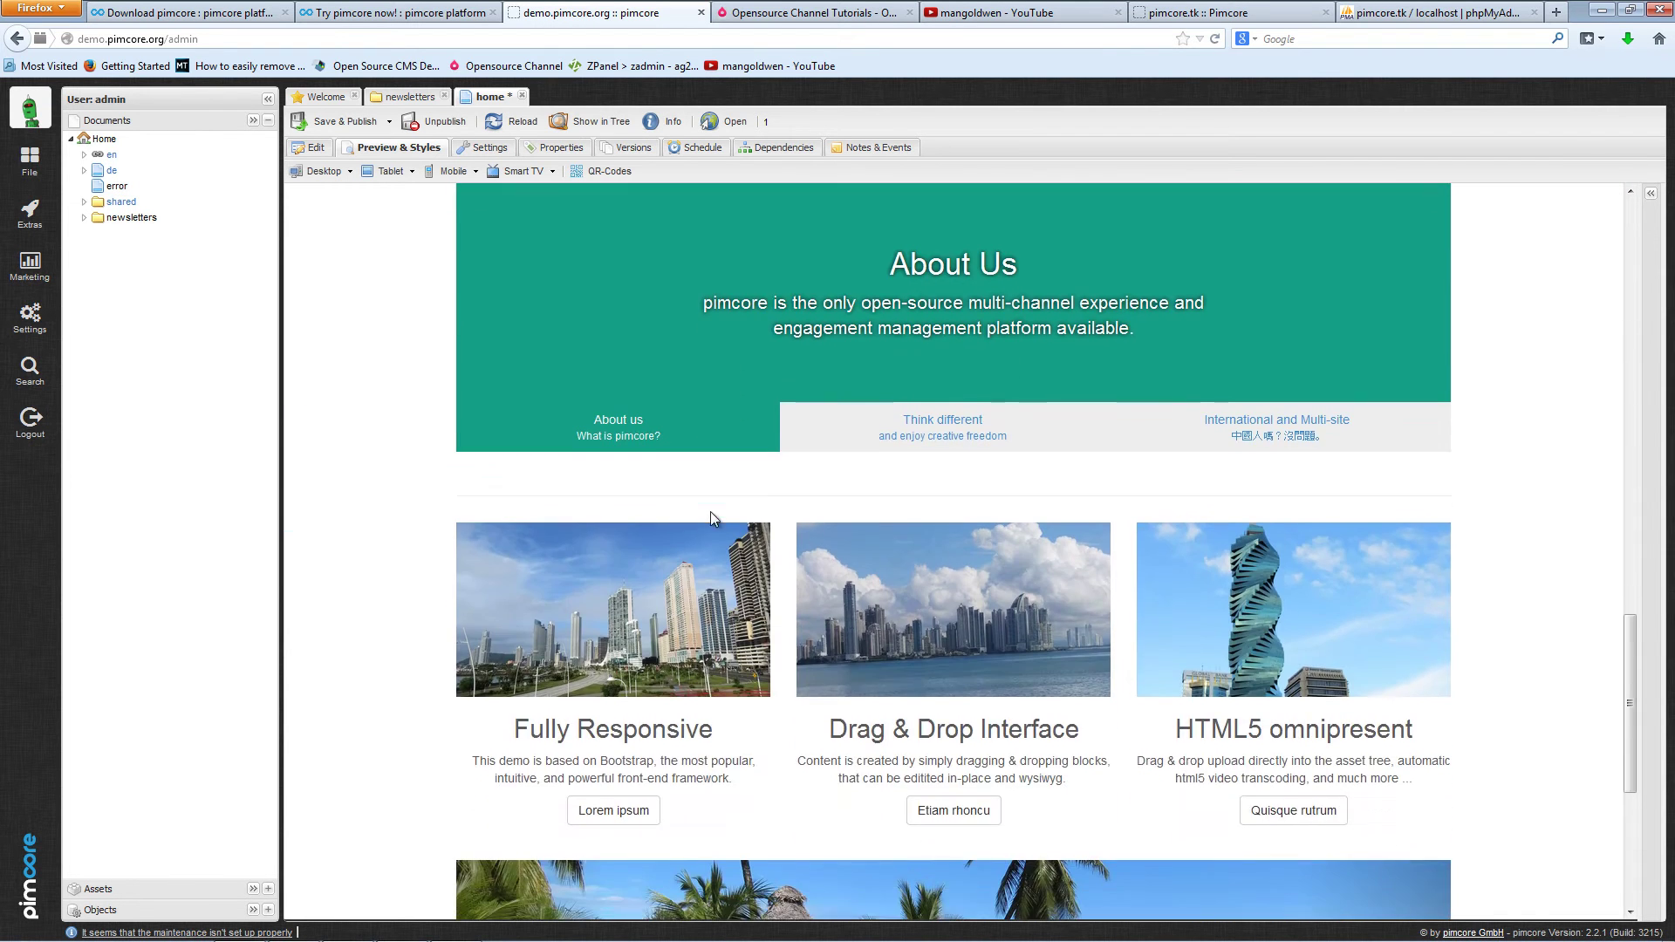
scroll(710, 512, up, 5)
scroll(711, 512, up, 4)
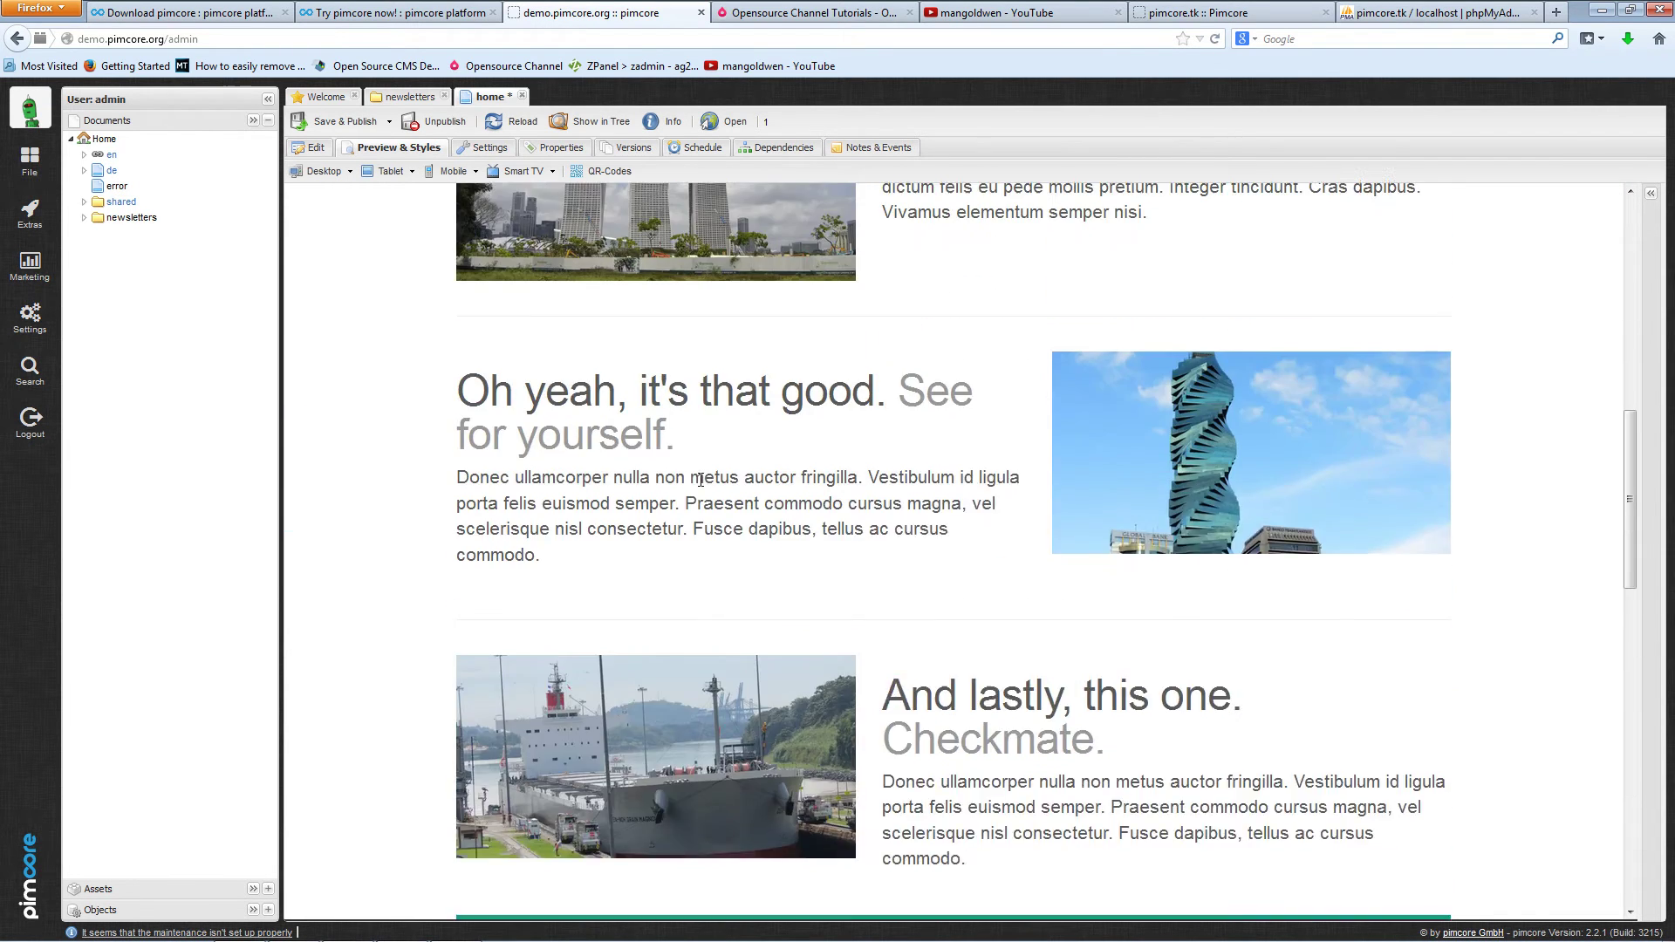
scroll(702, 454, up, 3)
scroll(725, 465, up, 3)
Step: Look over the Opensource Channel tutorials and YouTube tabs, then return to Try pimcore now
click(803, 19)
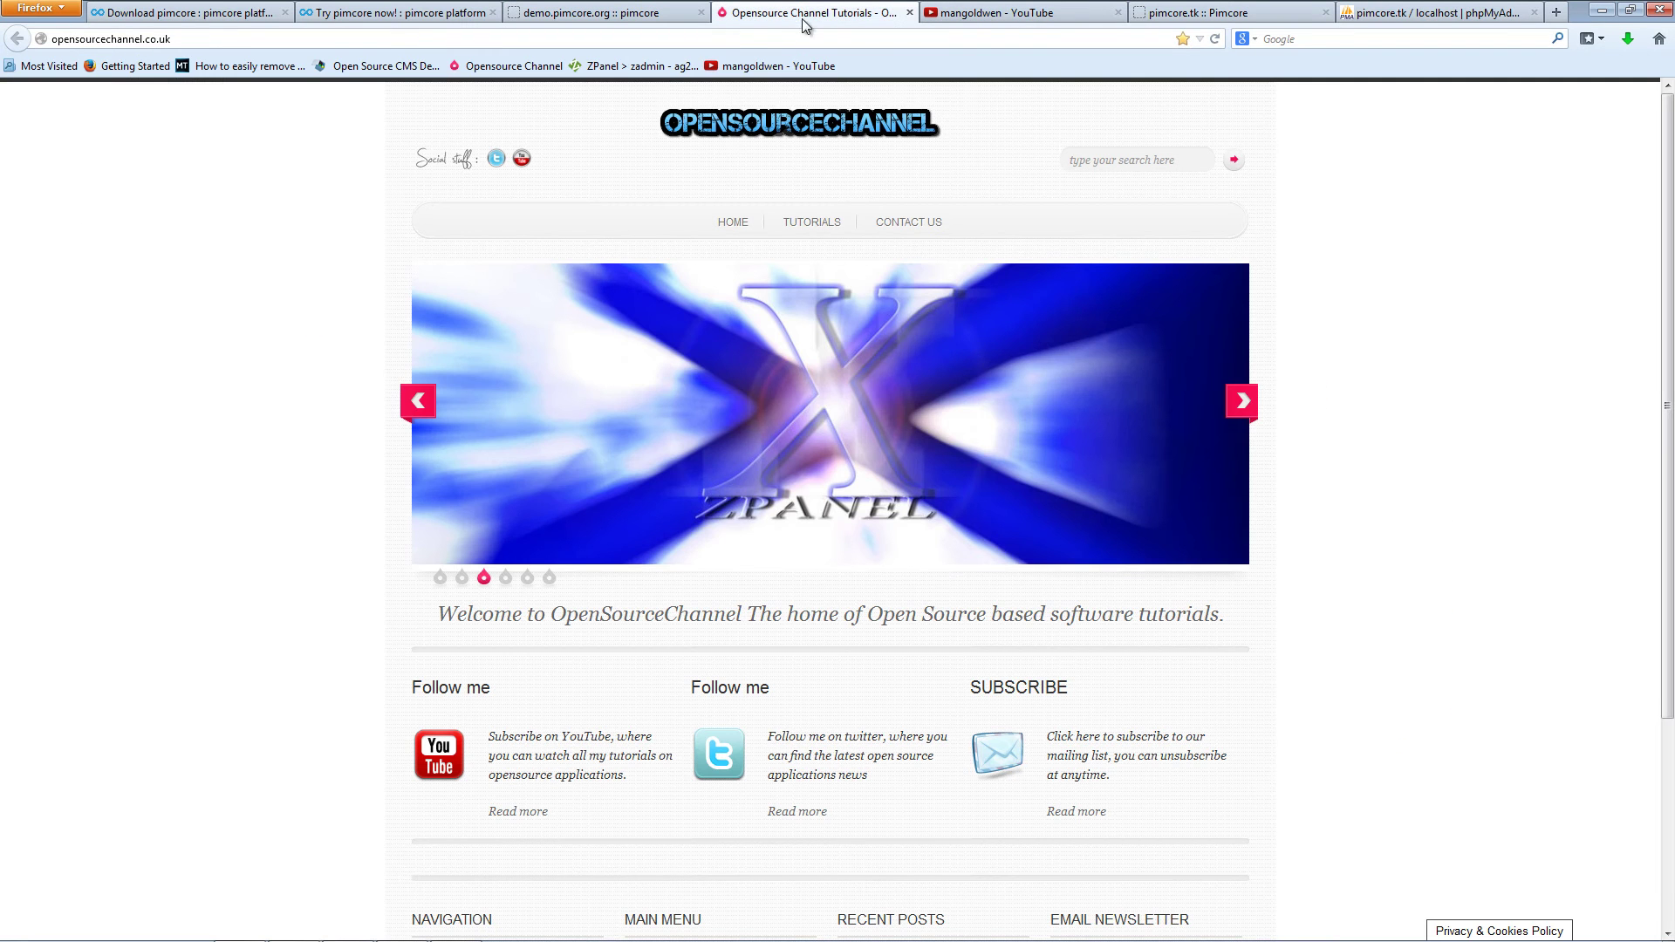
click(1000, 19)
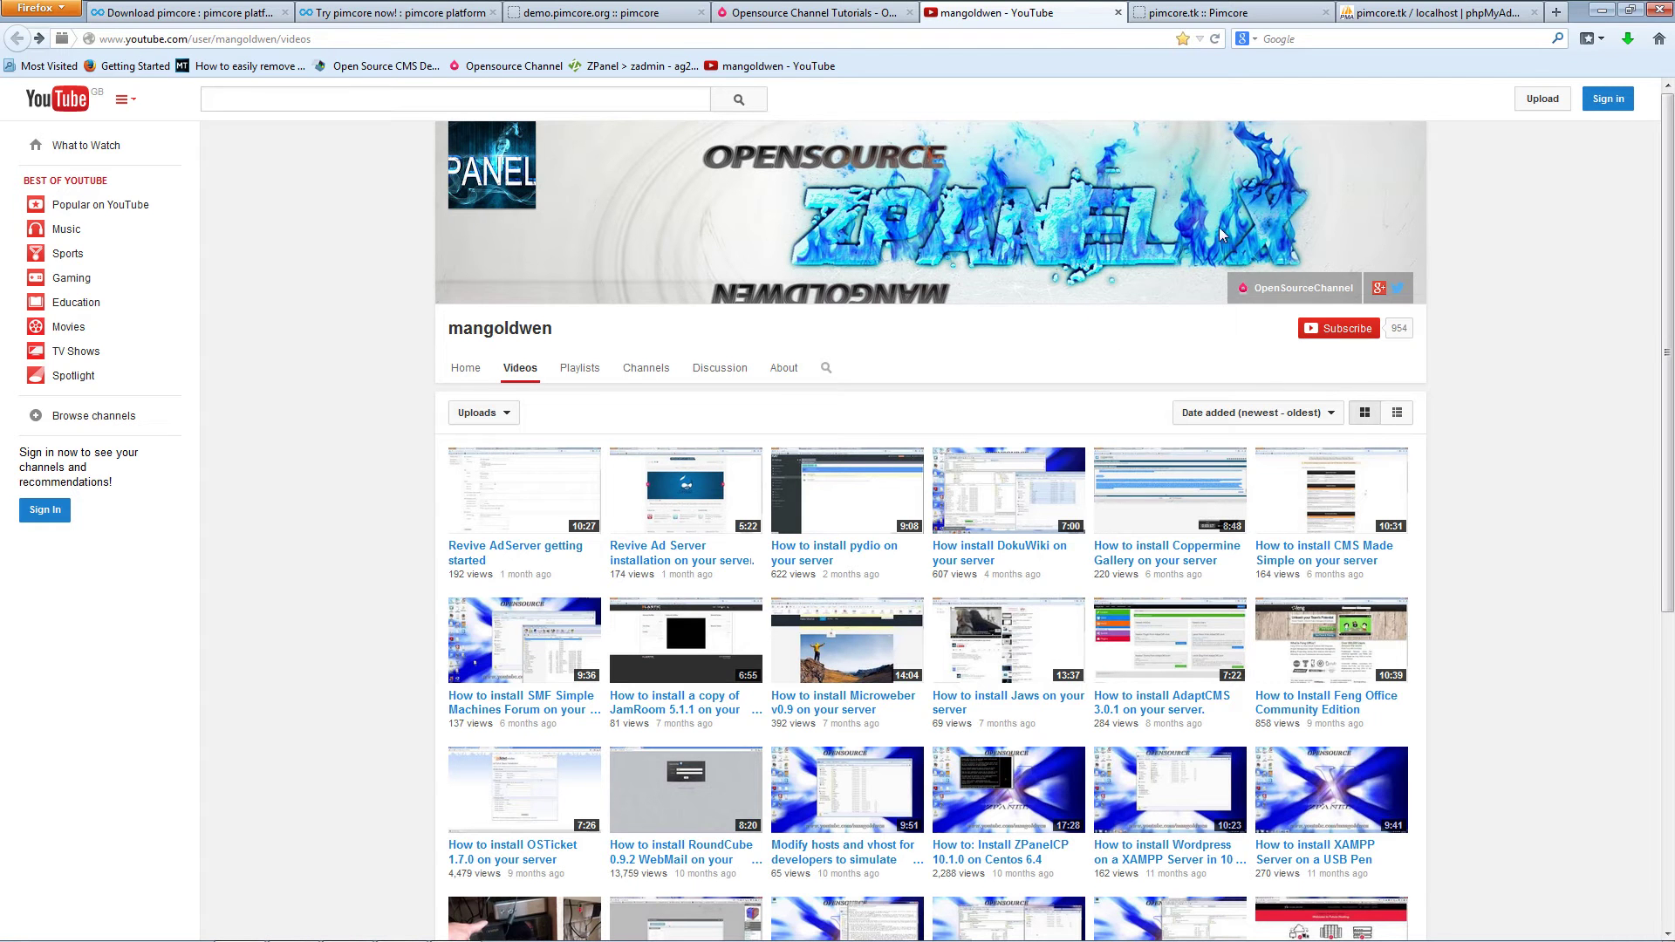
click(425, 17)
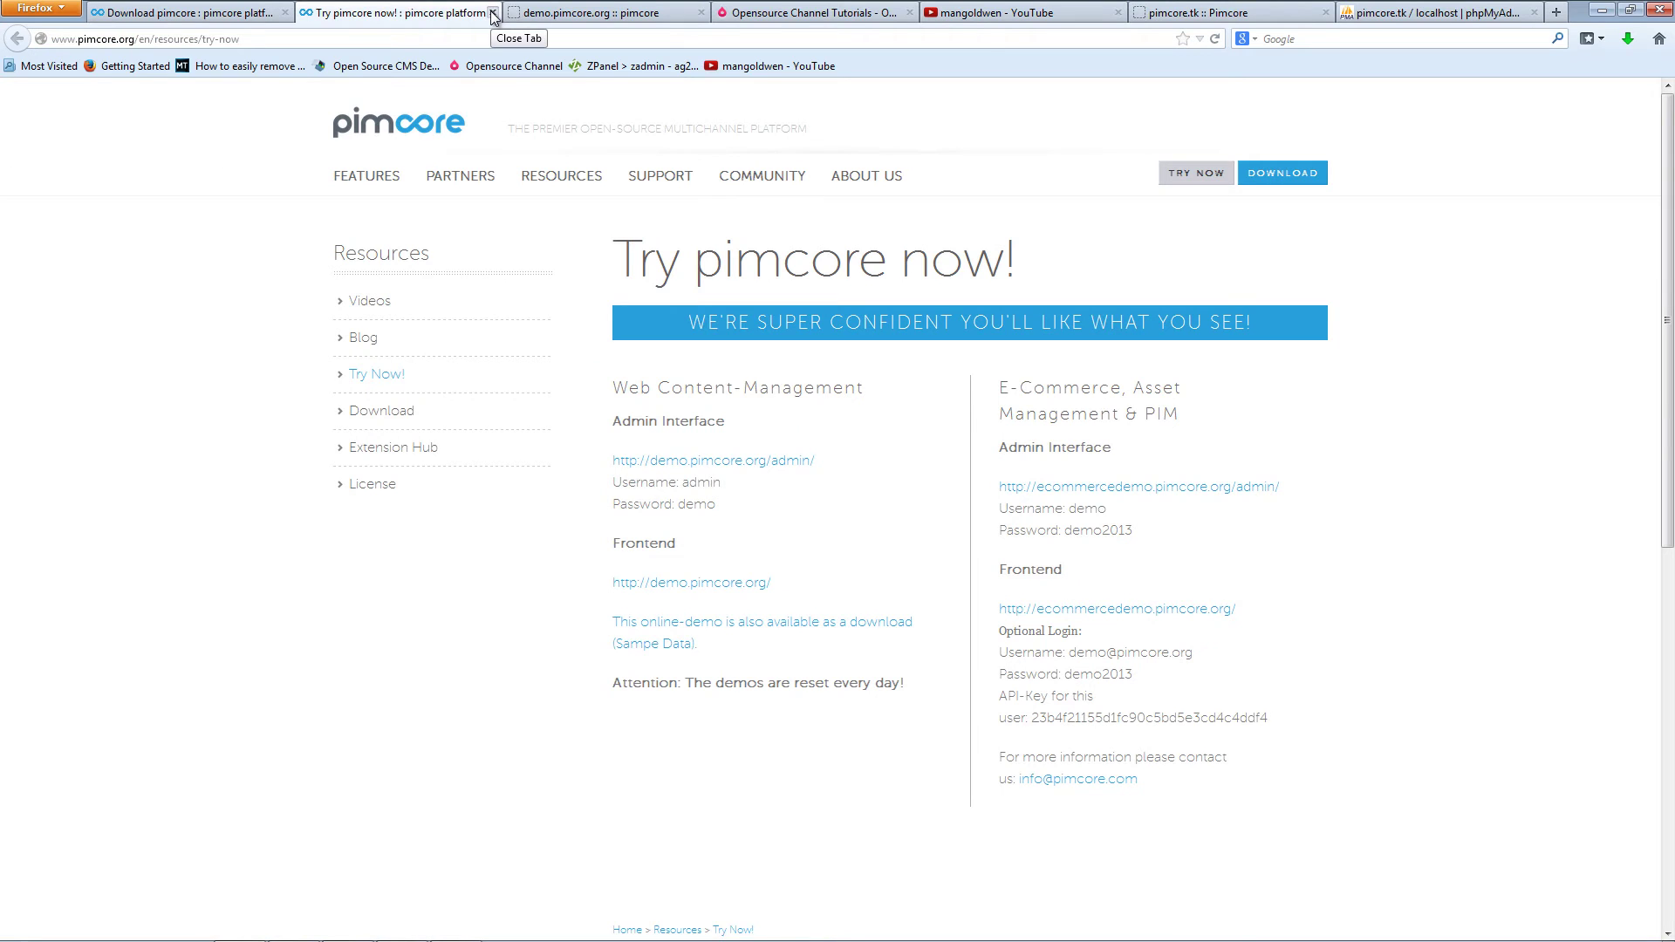
Step: Close the Try pimcore now and demo admin tabs, confirming Leave Page
click(492, 14)
click(221, 15)
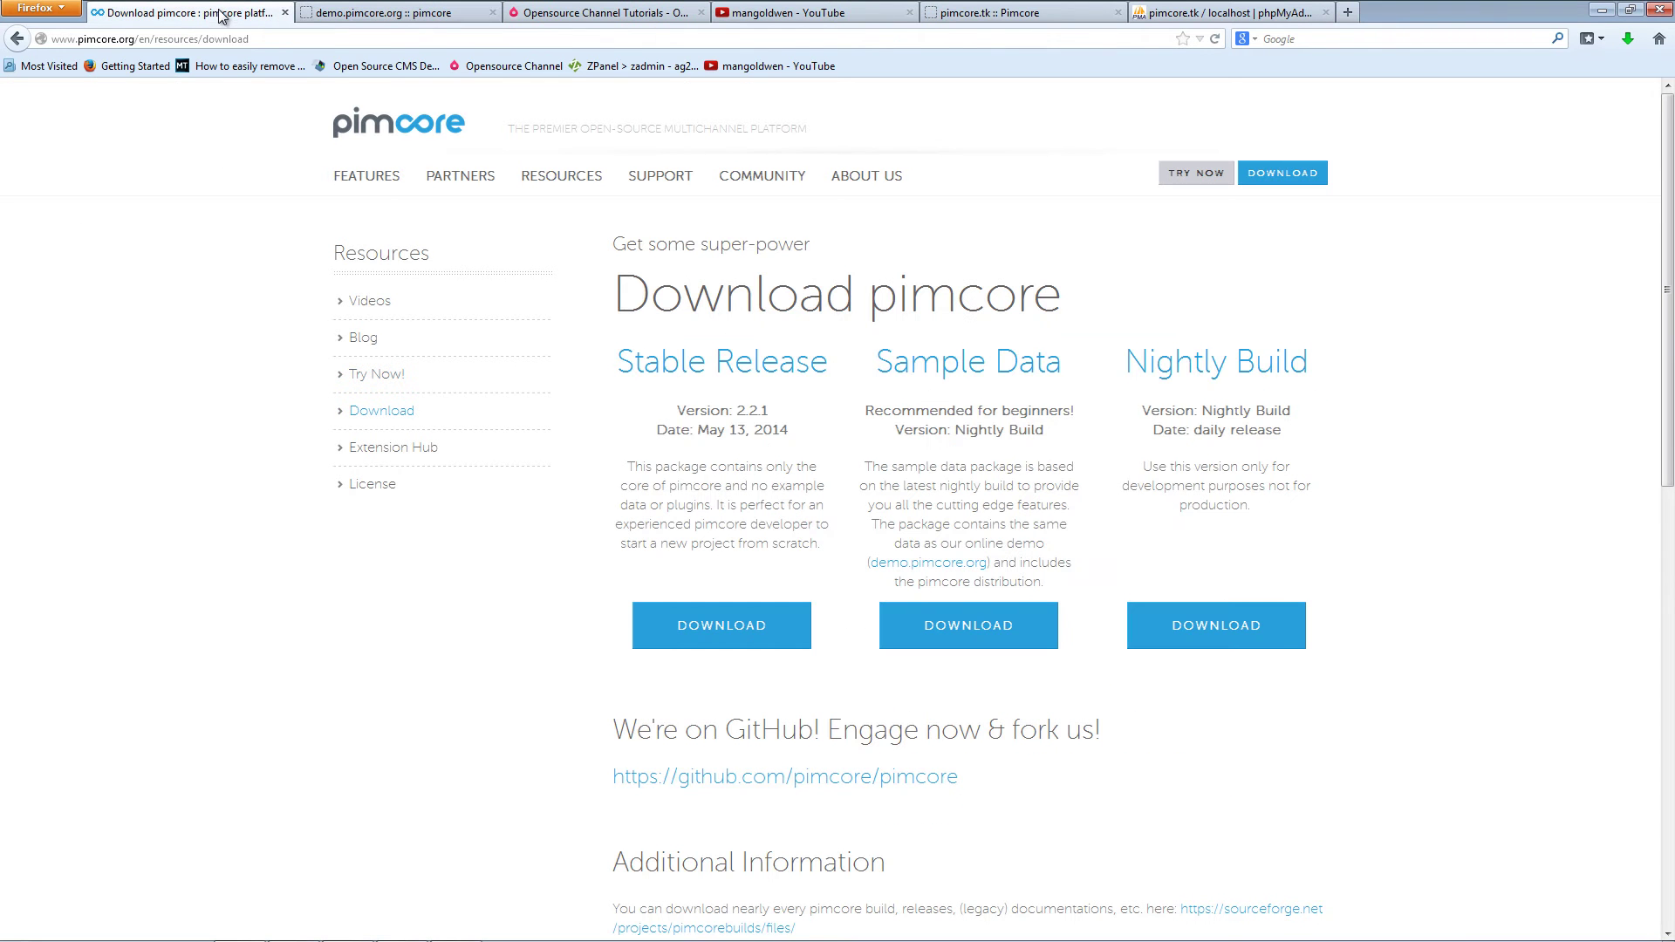
click(492, 14)
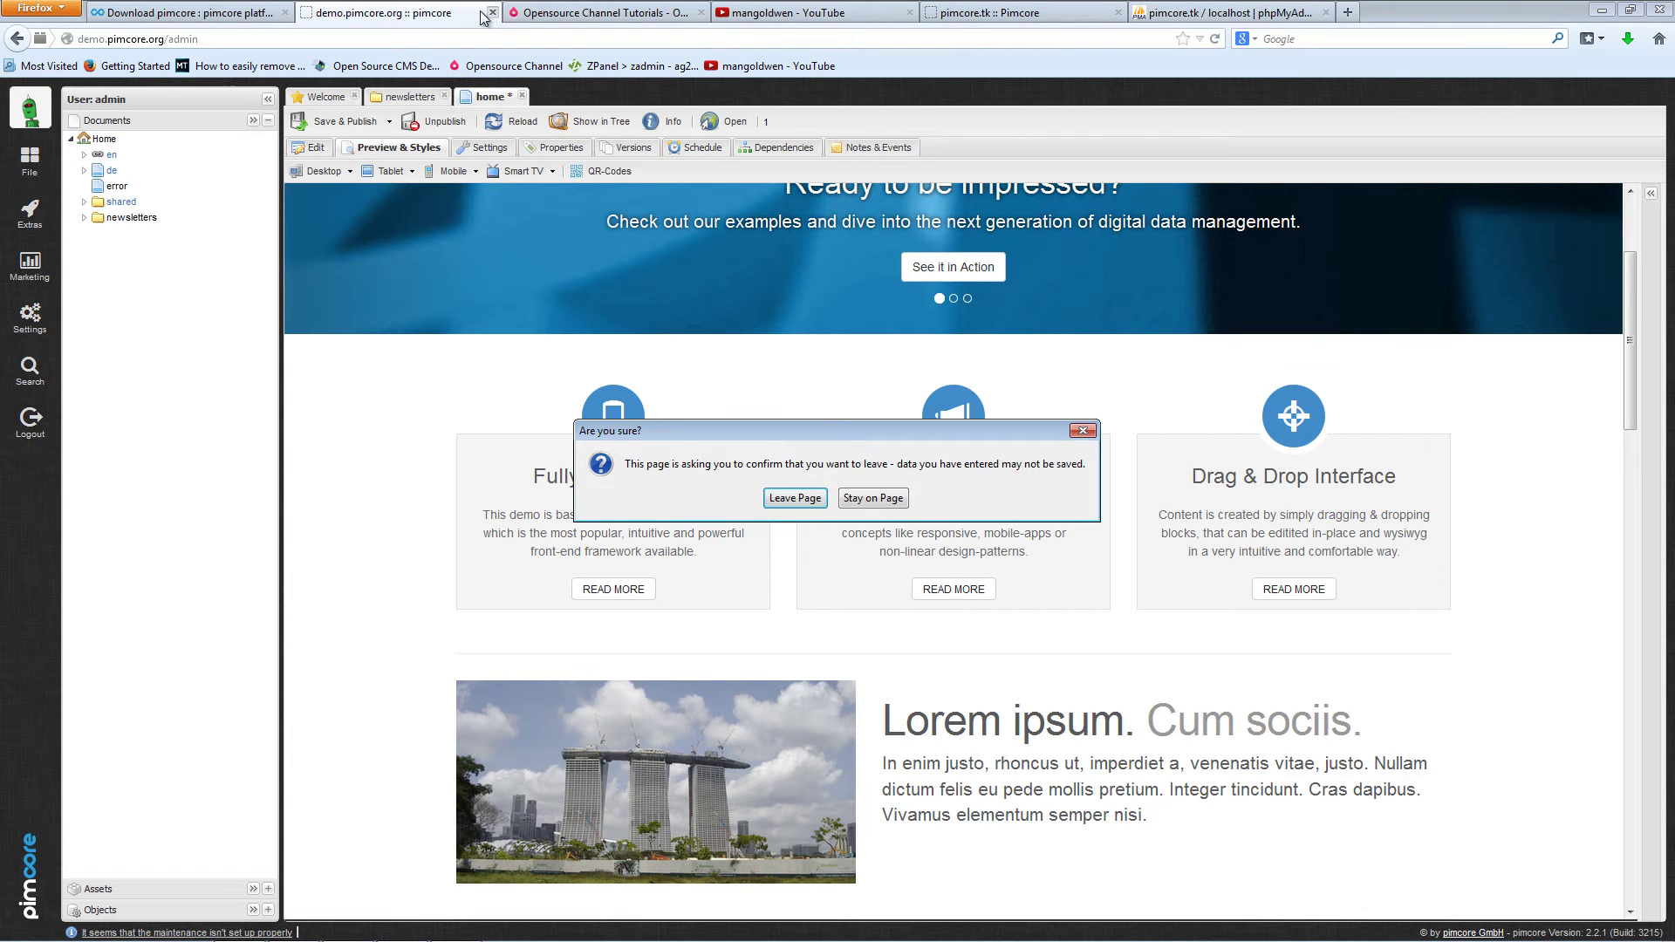
click(494, 16)
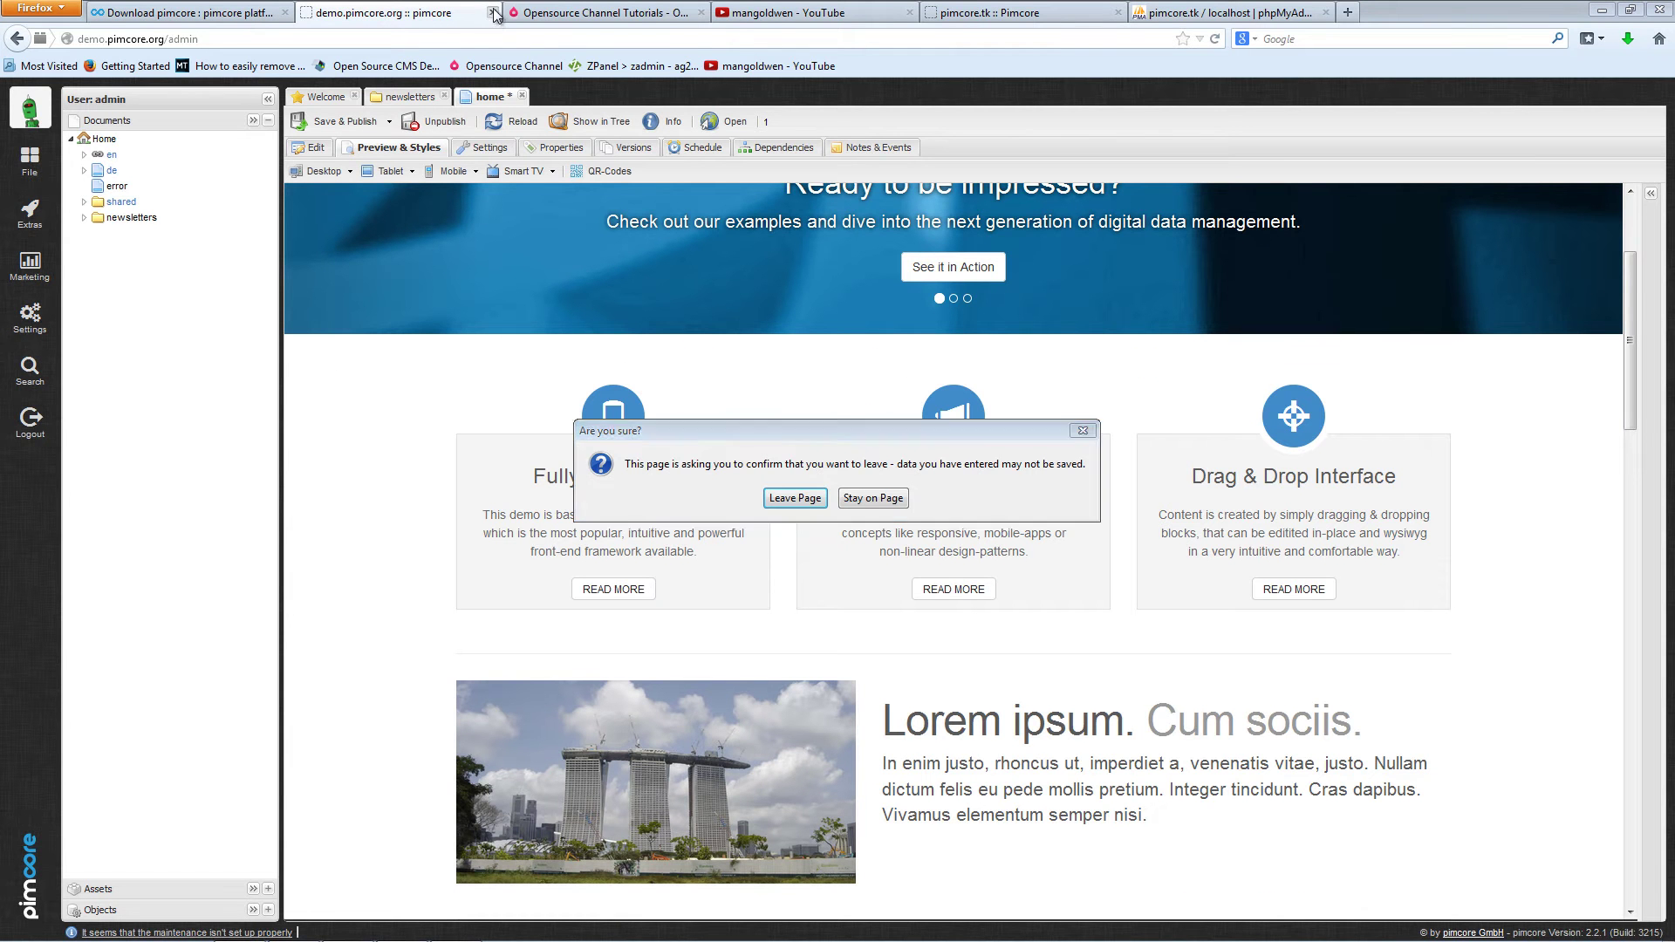
click(794, 498)
click(149, 16)
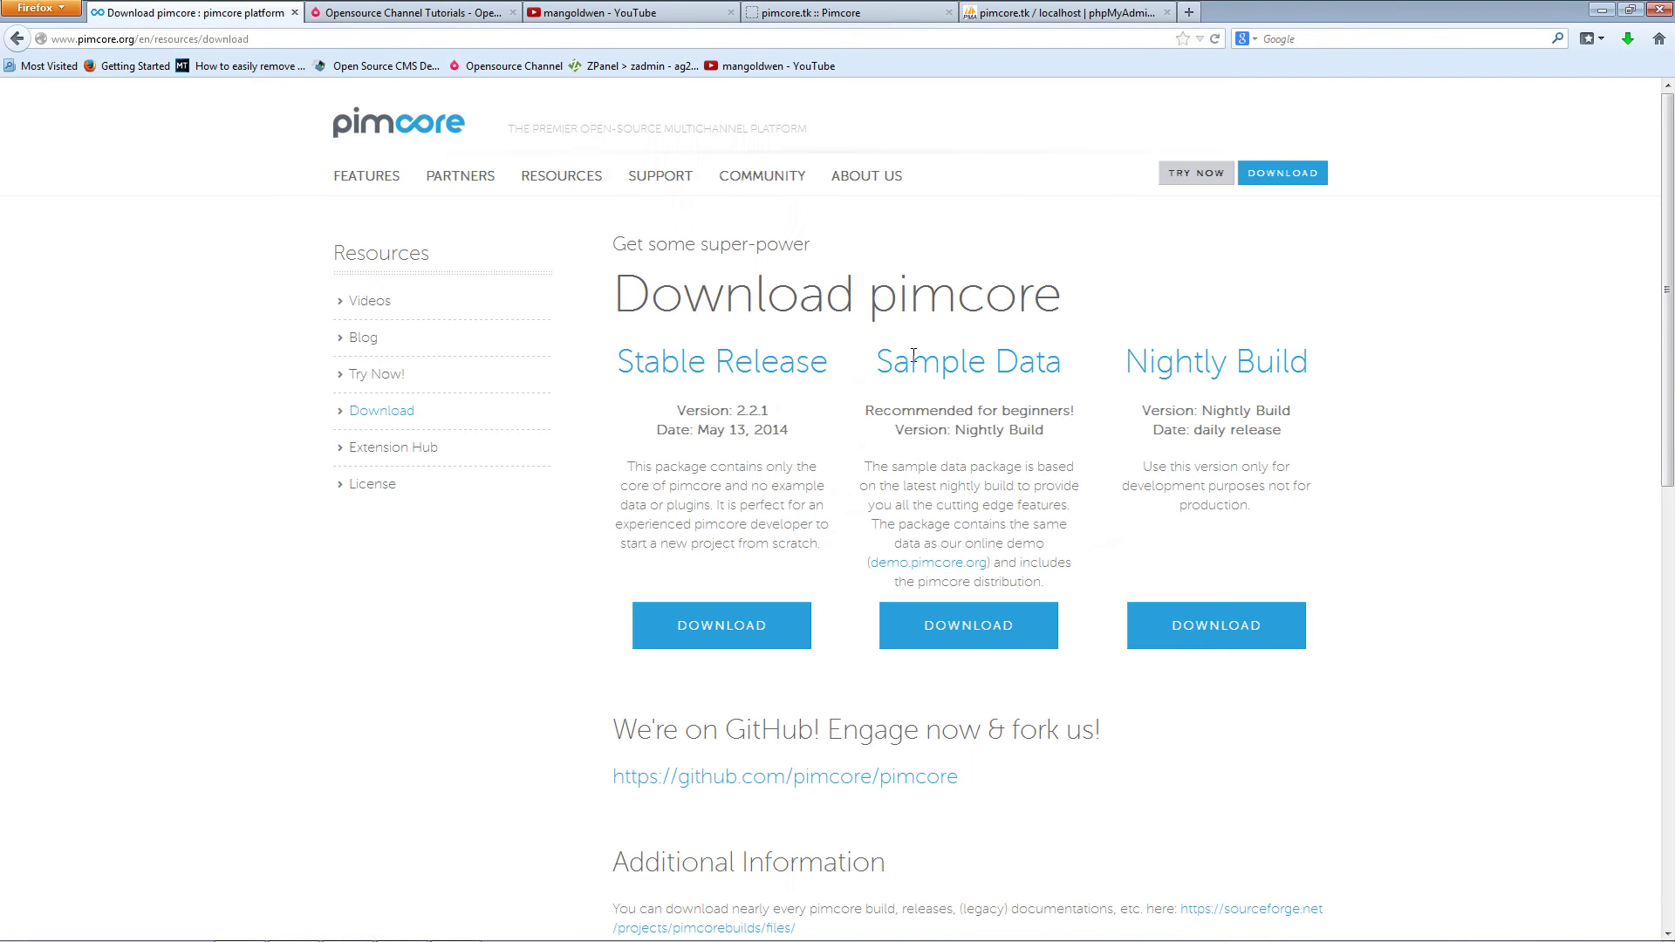
Step: Start the Stable Release pimcore-latest.zip download, cancel its prompt, and show all downloads
click(1286, 176)
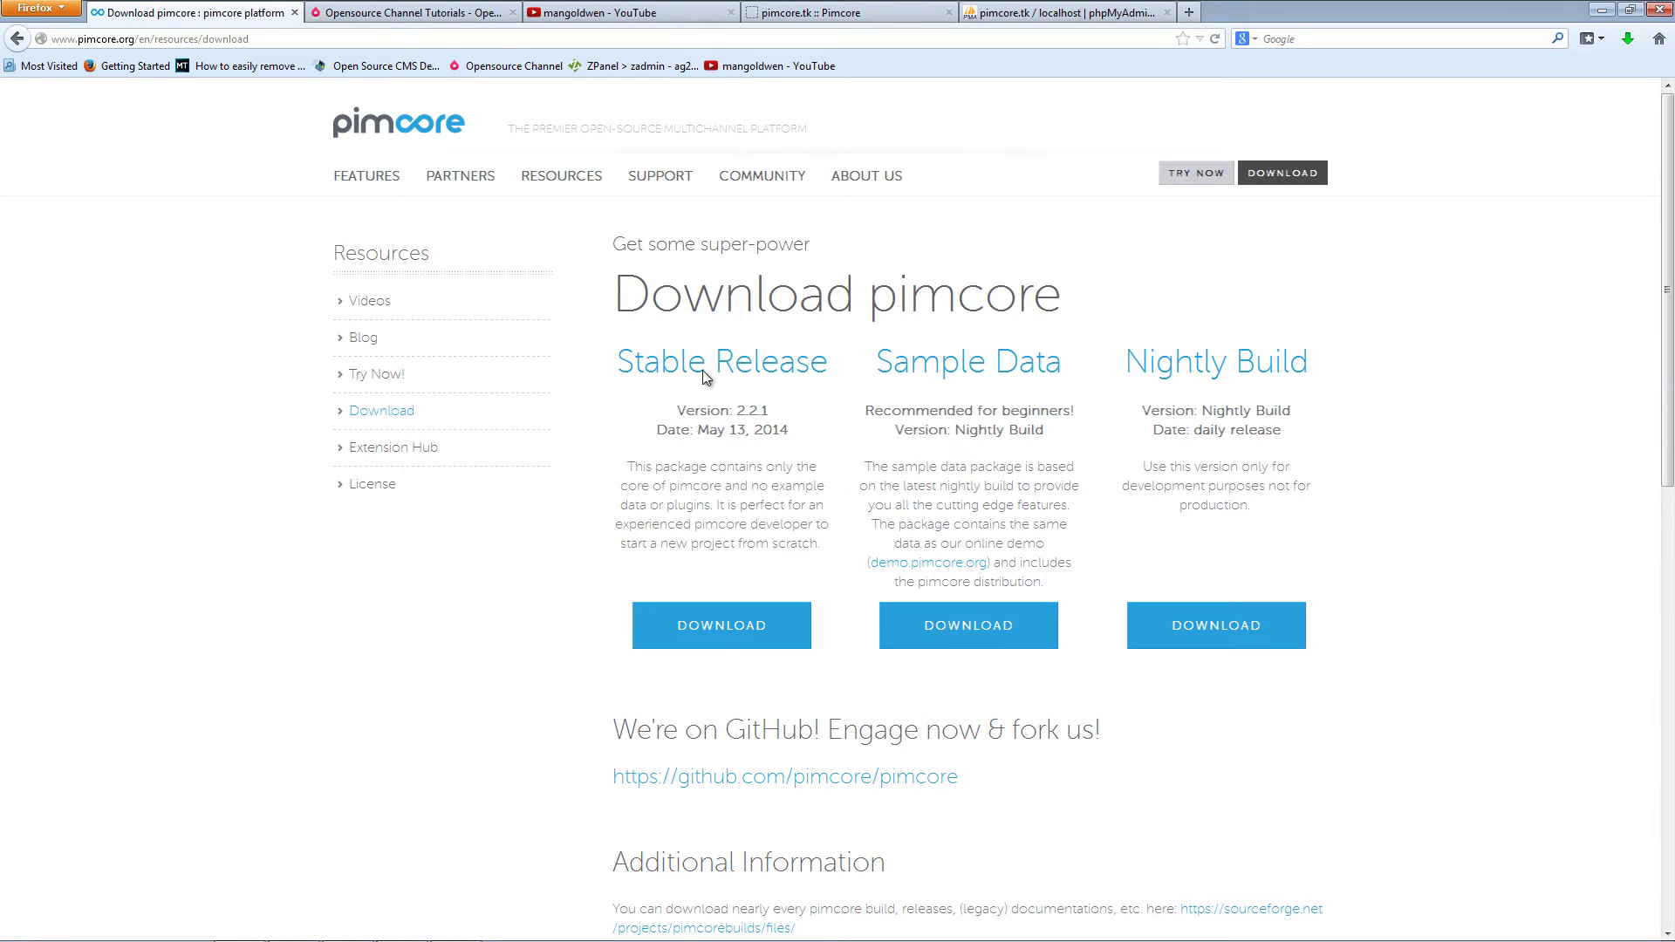
click(721, 624)
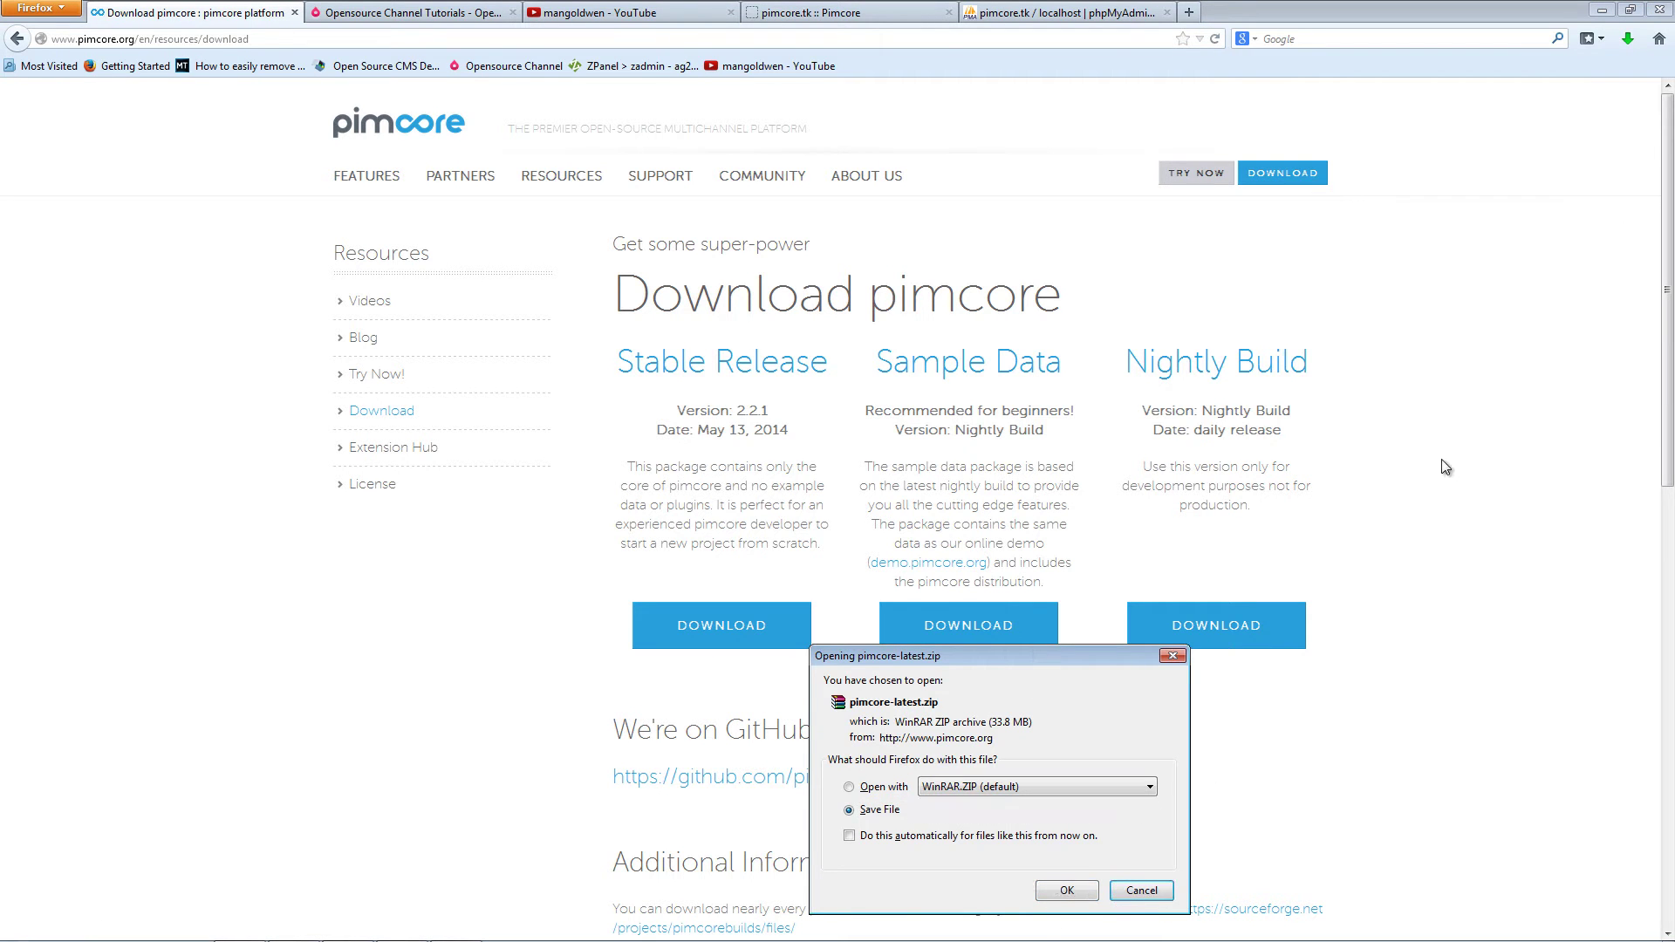
click(1628, 38)
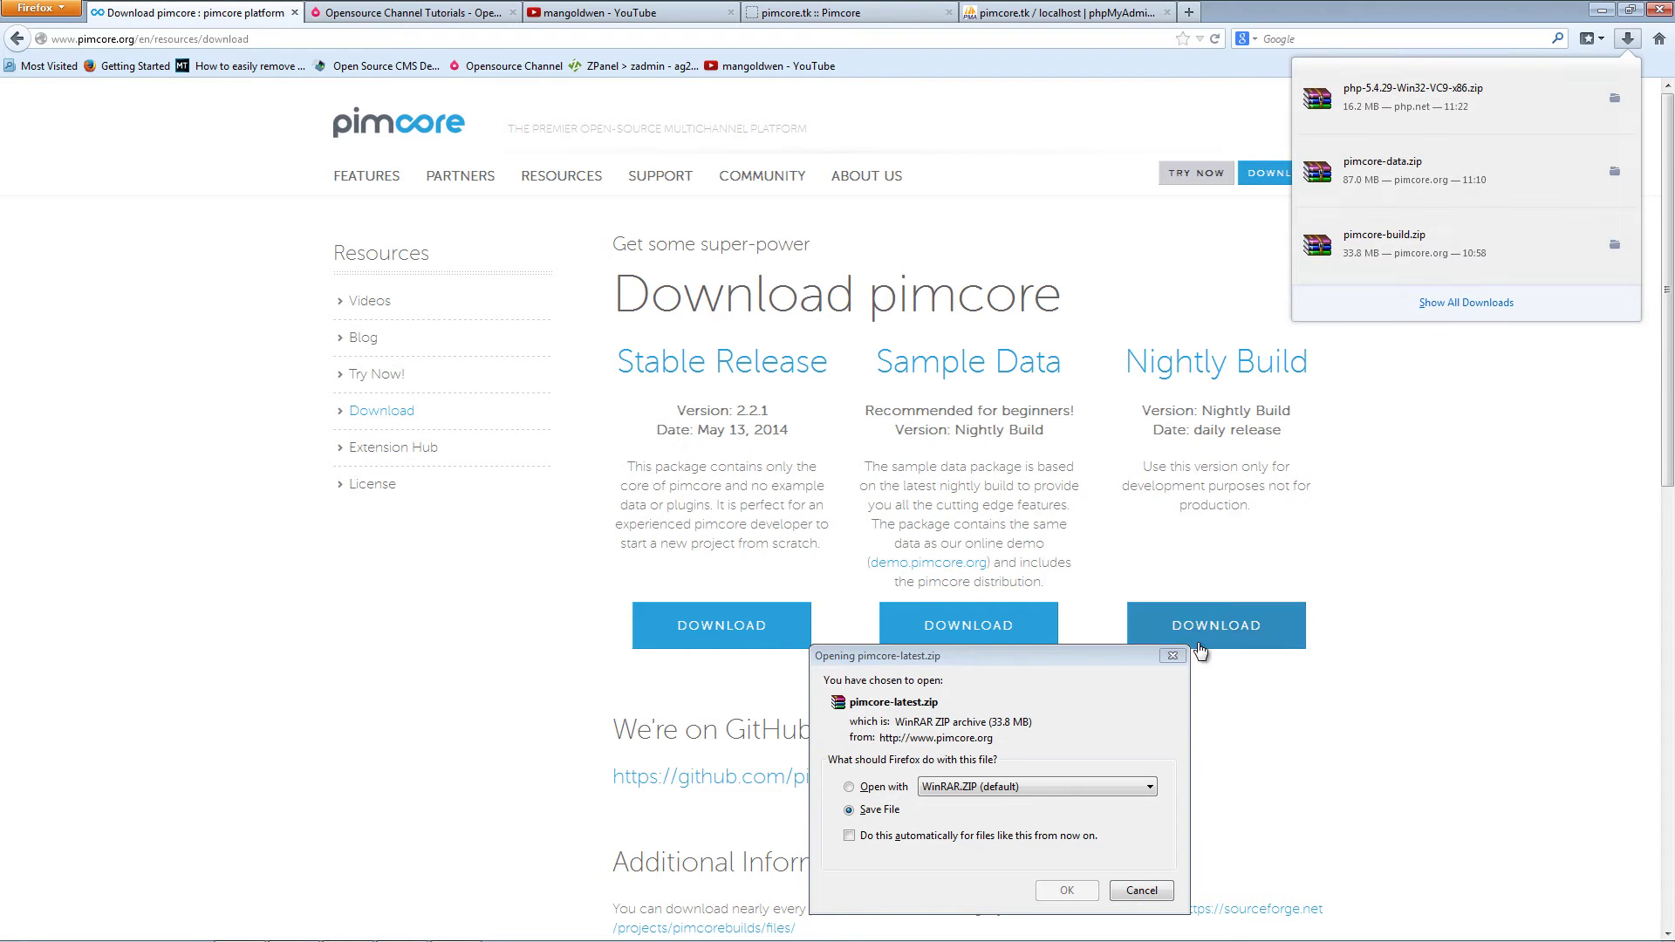
click(1169, 657)
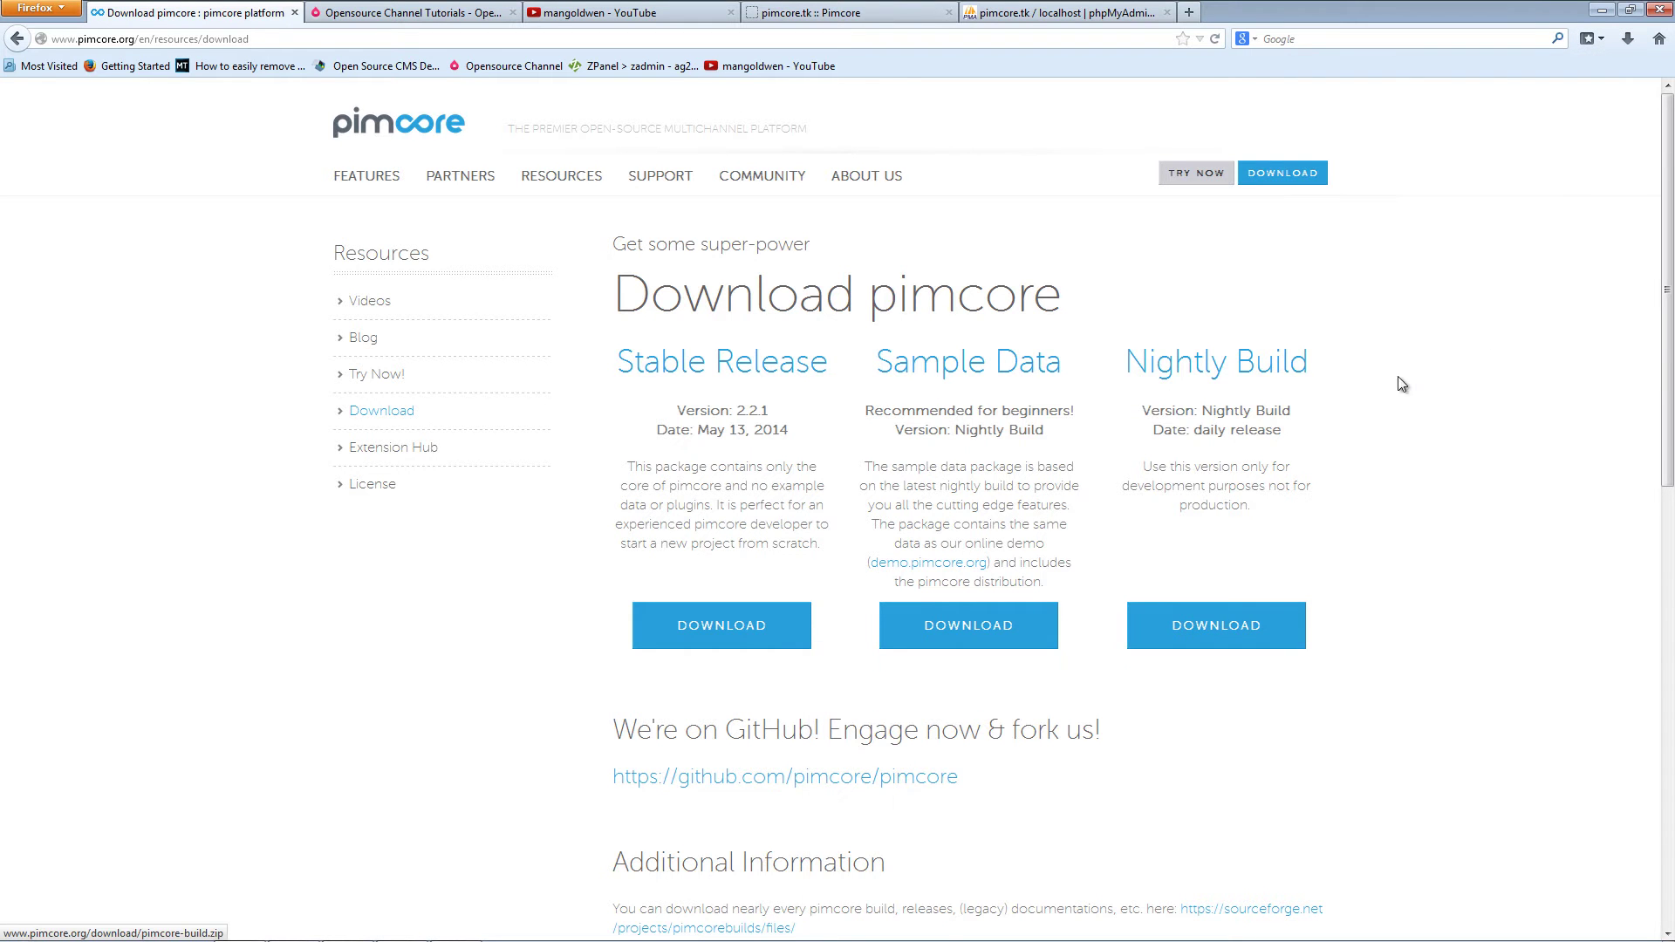
click(1628, 38)
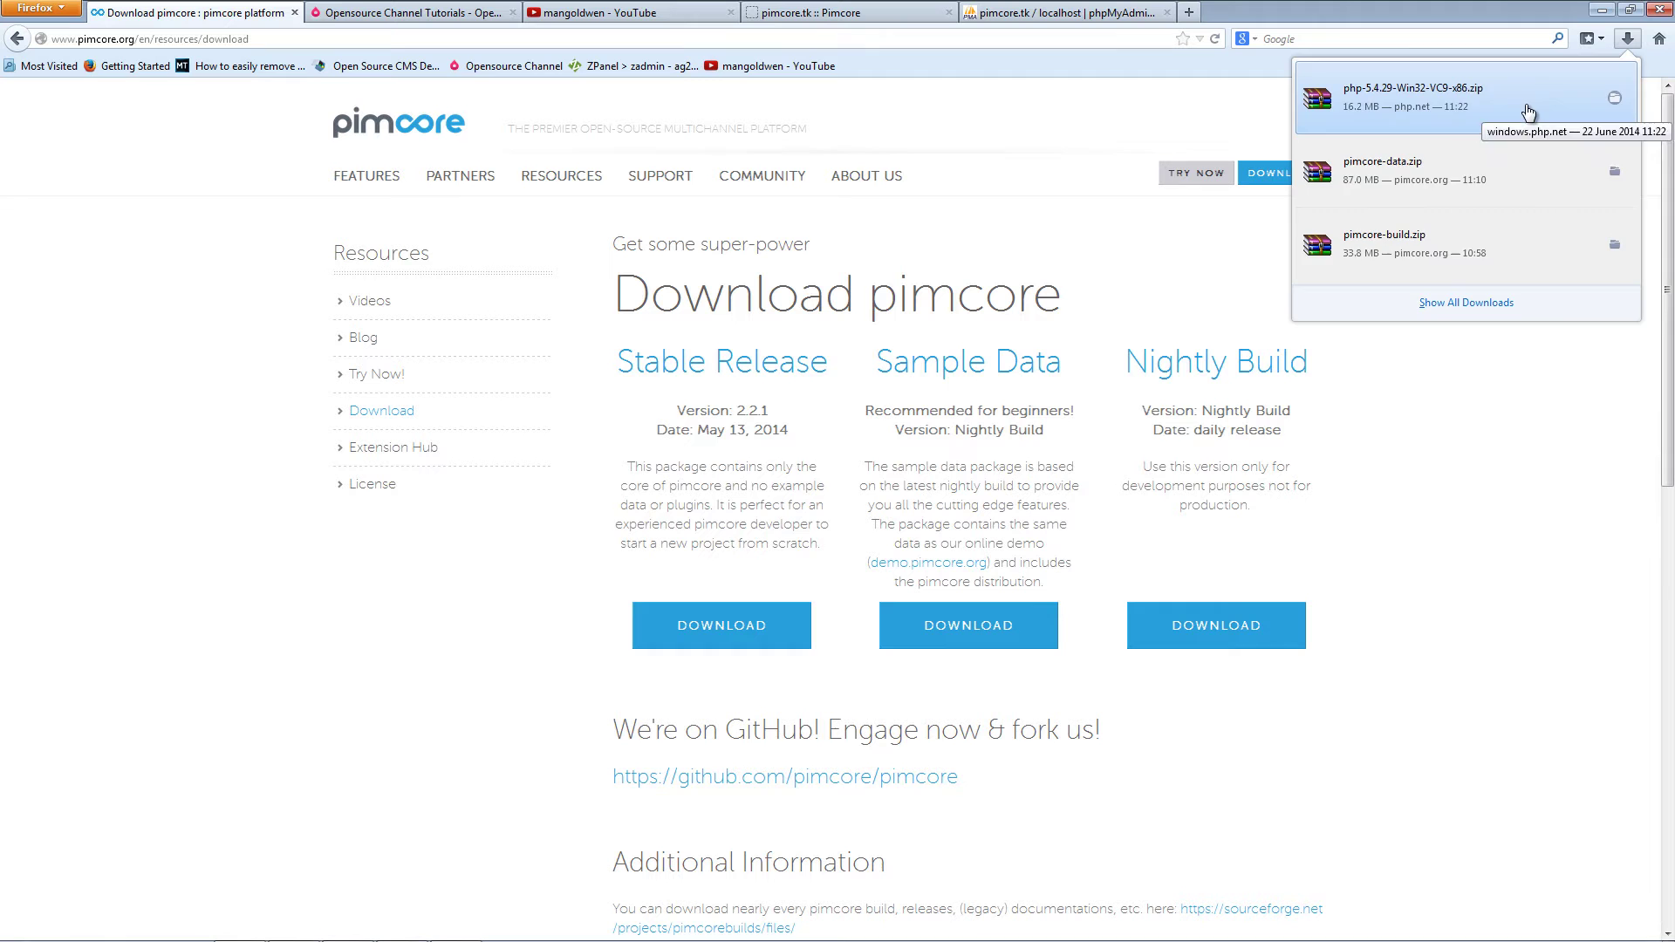
click(1474, 302)
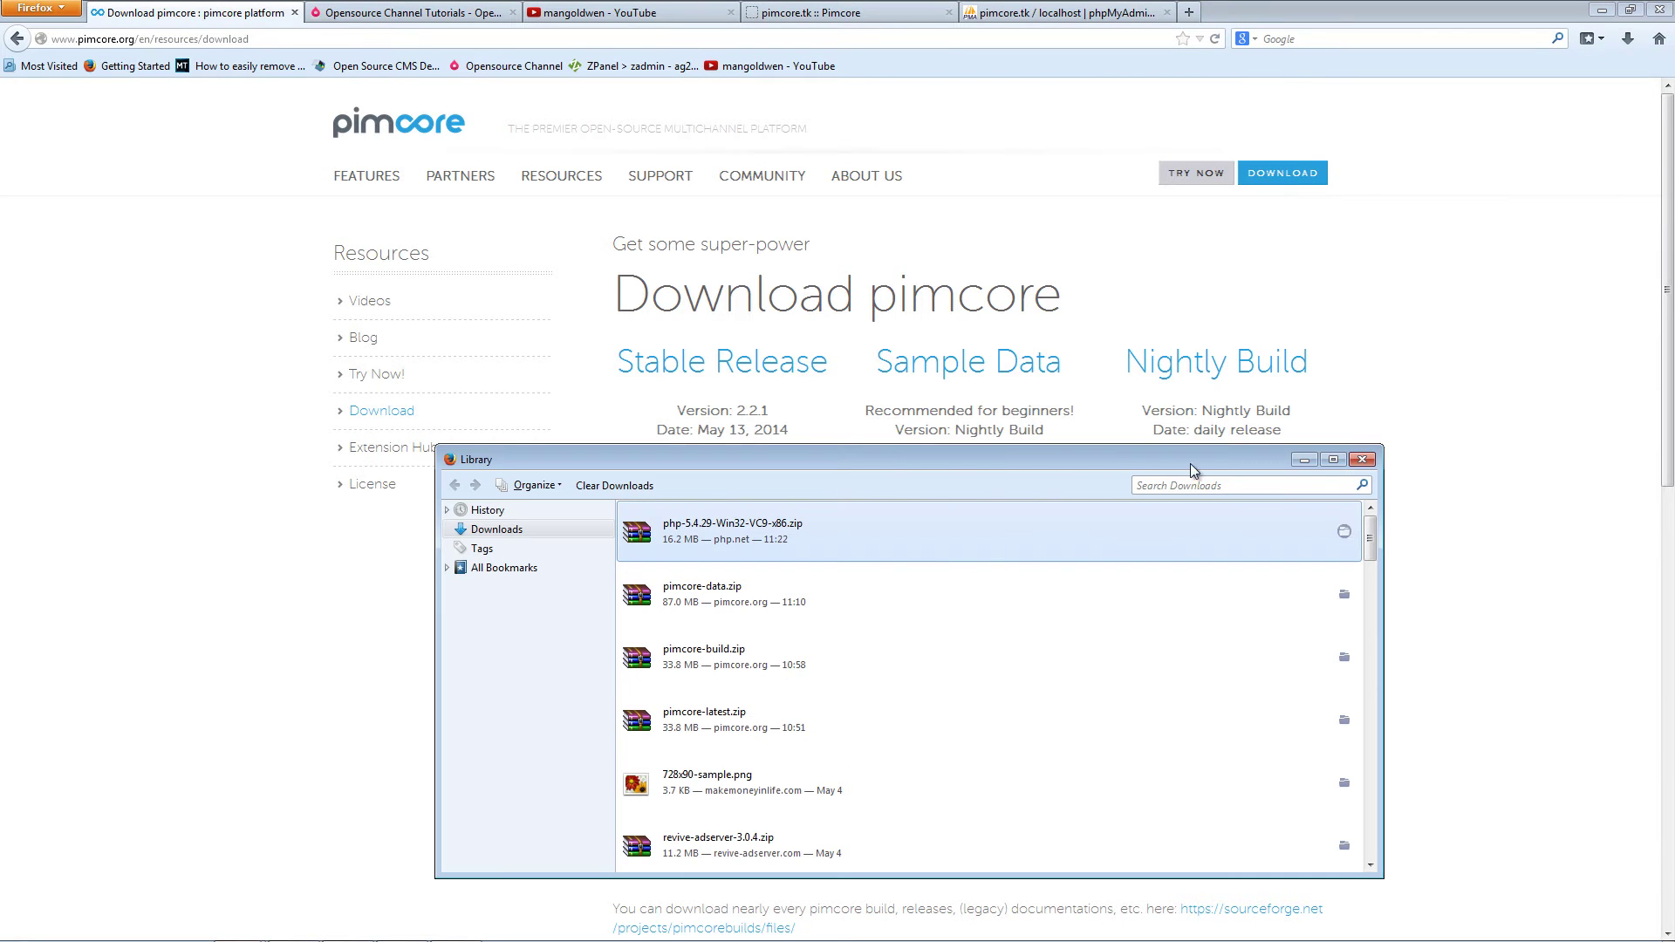
Step: Open the Downloads folder from the php-5.4.29 library entry and close the library
right_click(895, 524)
click(948, 562)
click(541, 747)
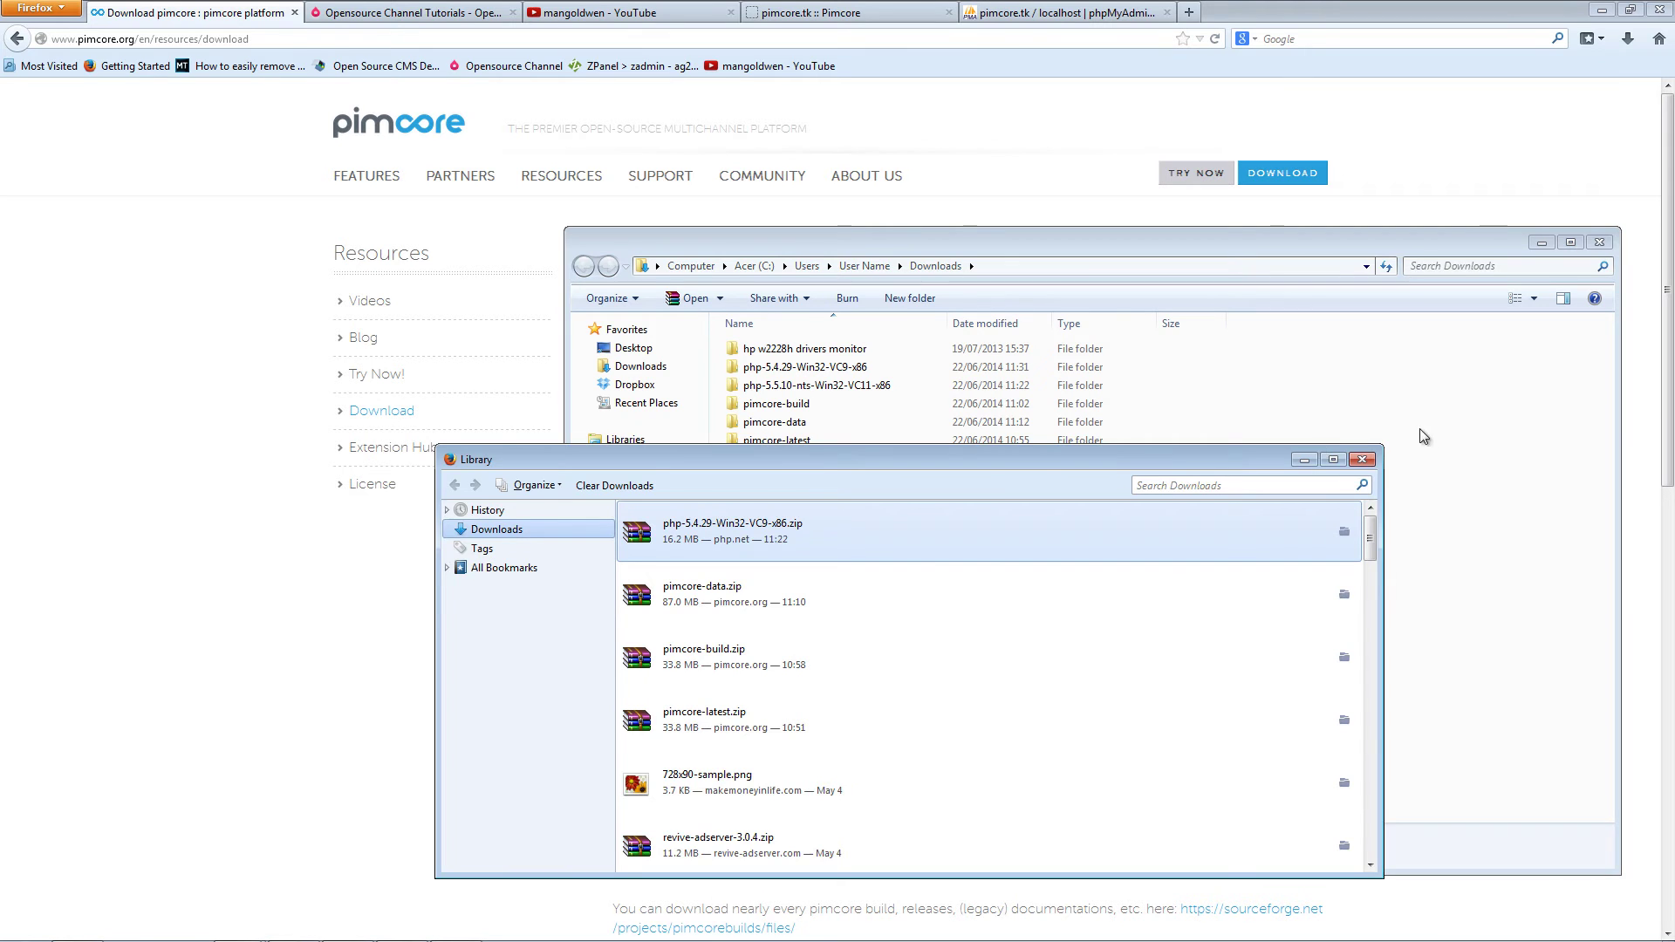
click(1362, 461)
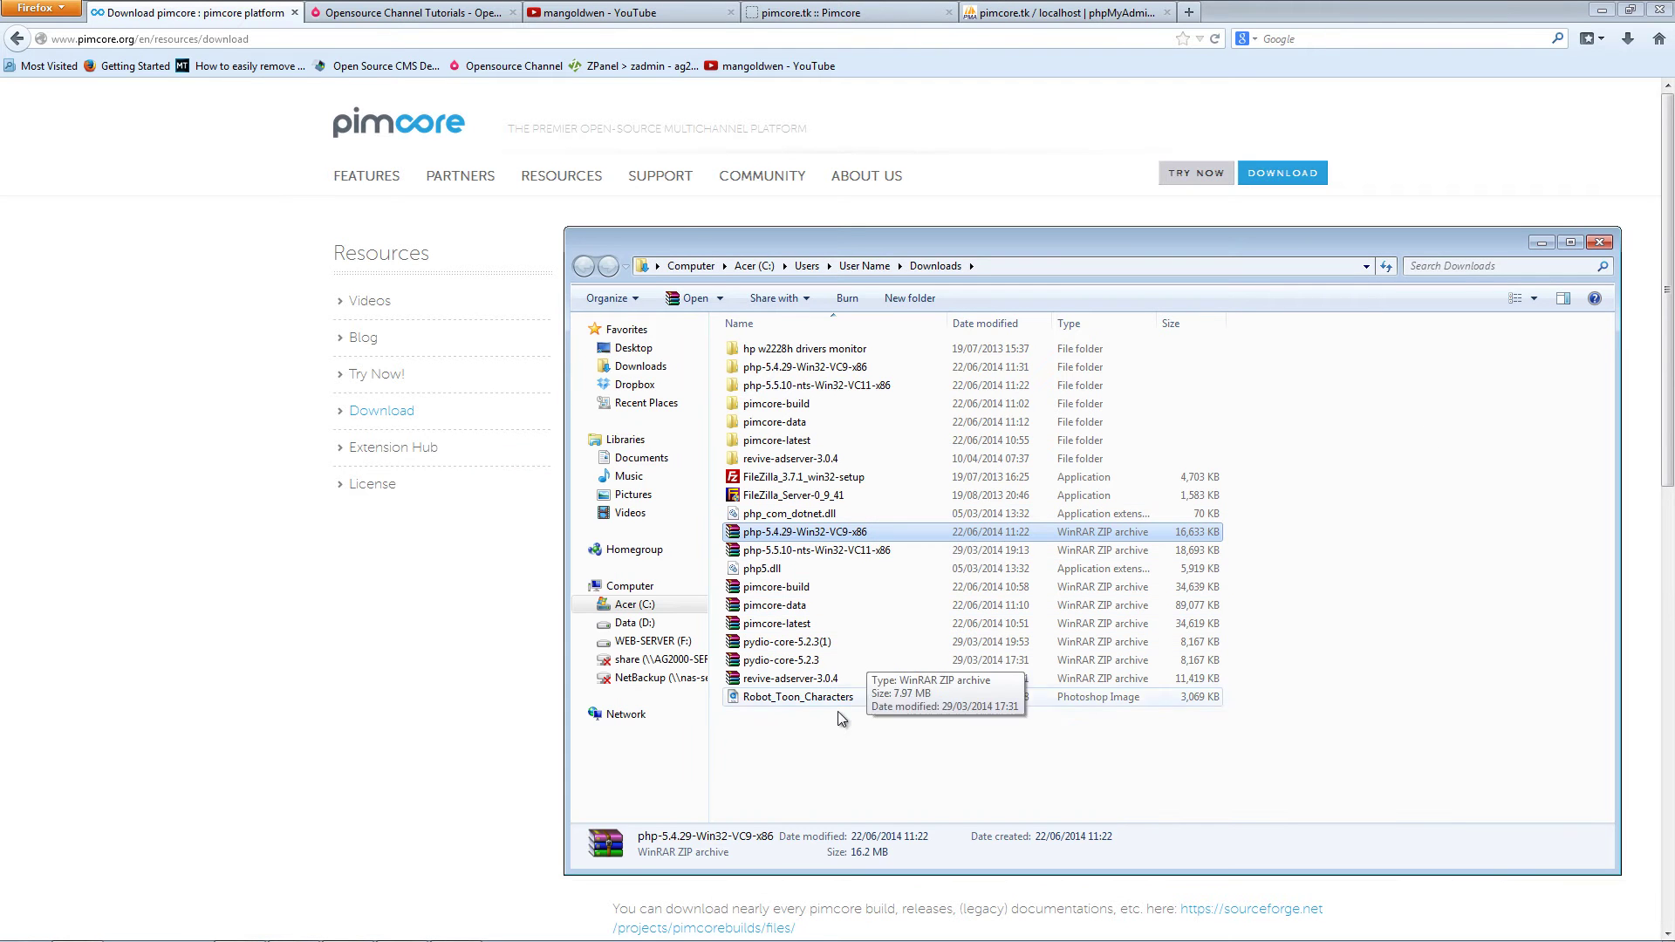
click(830, 732)
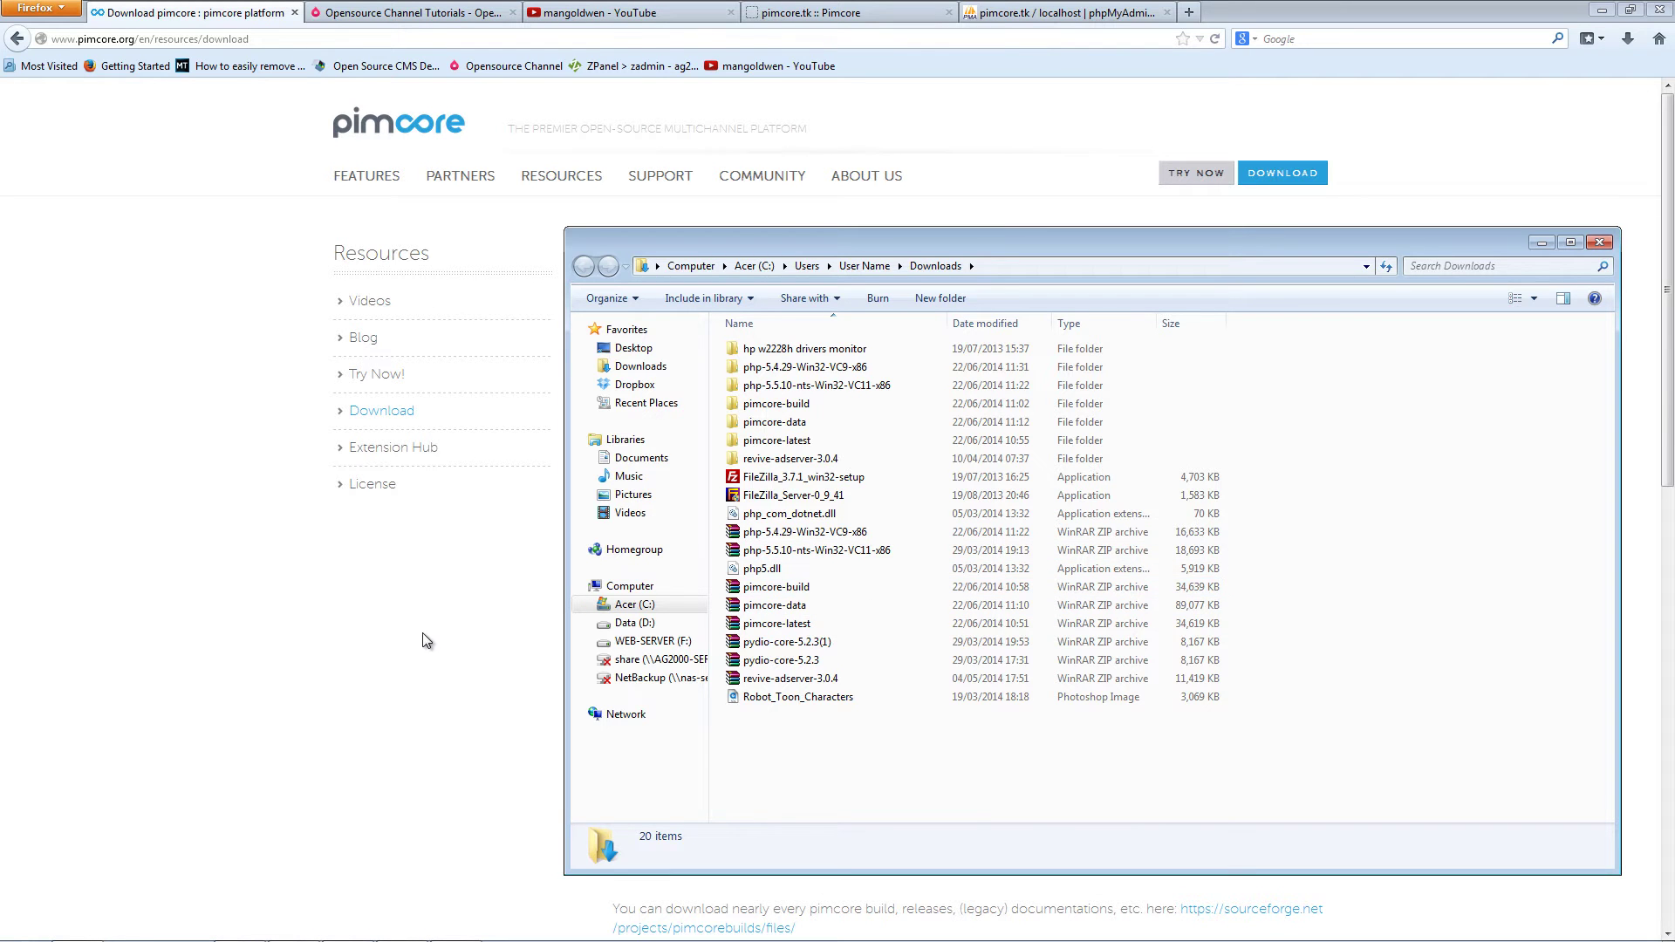
Step: Extract pimcore-latest.zip to pimcore-latest\ with WinRAR and minimize Firefox
click(752, 625)
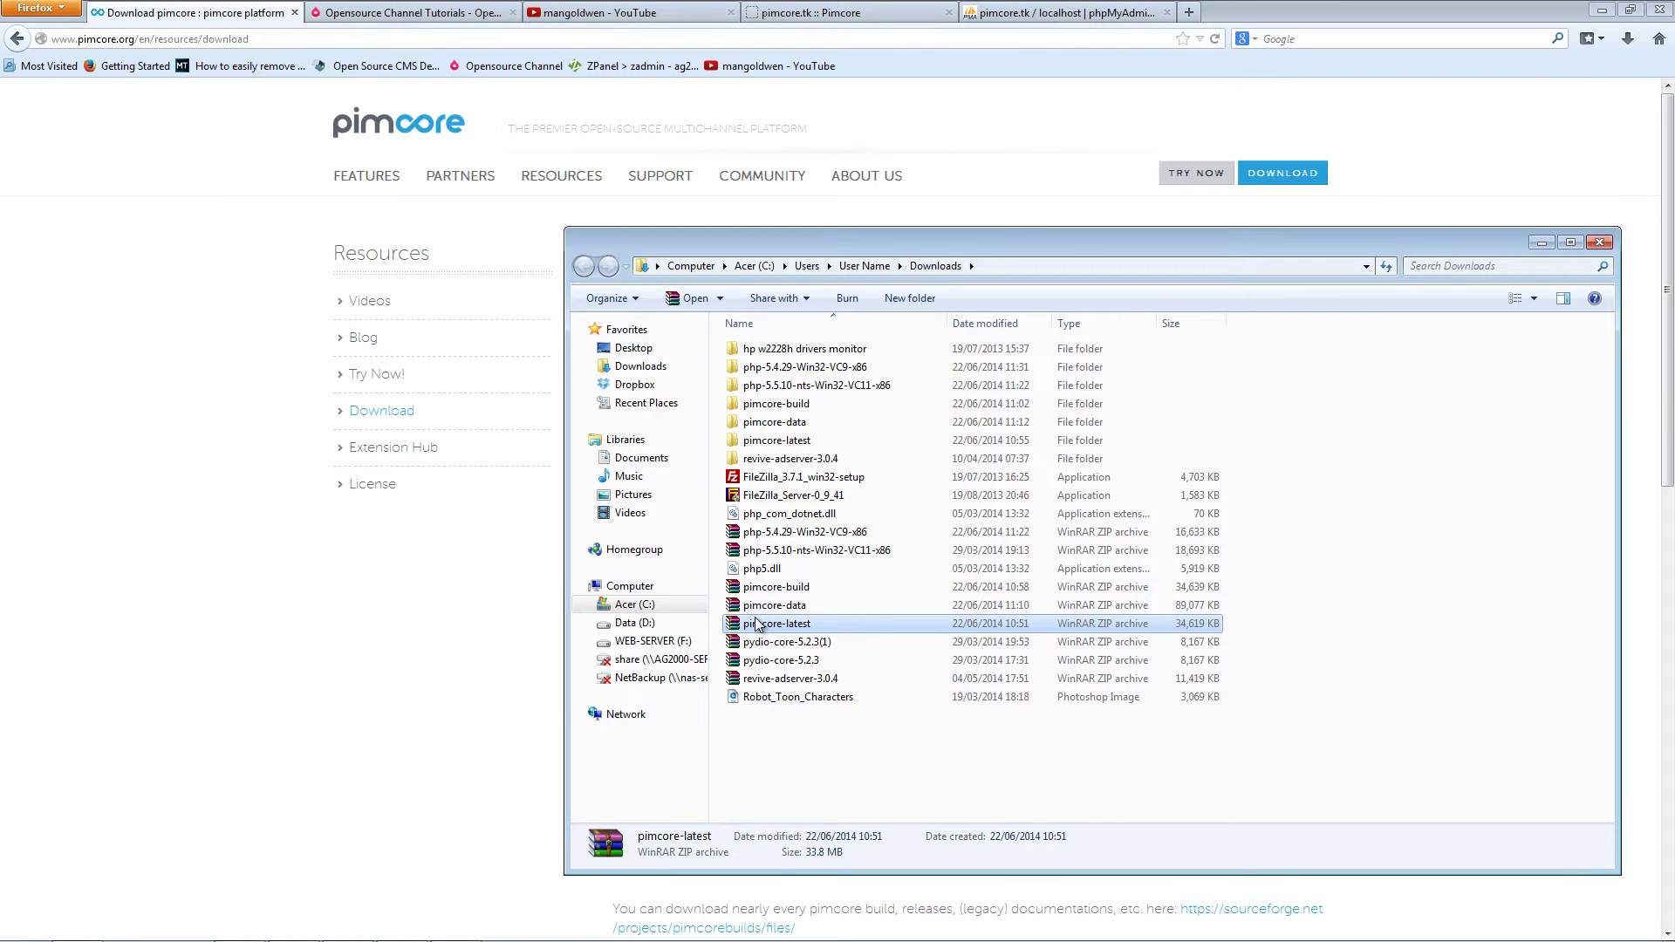
click(791, 446)
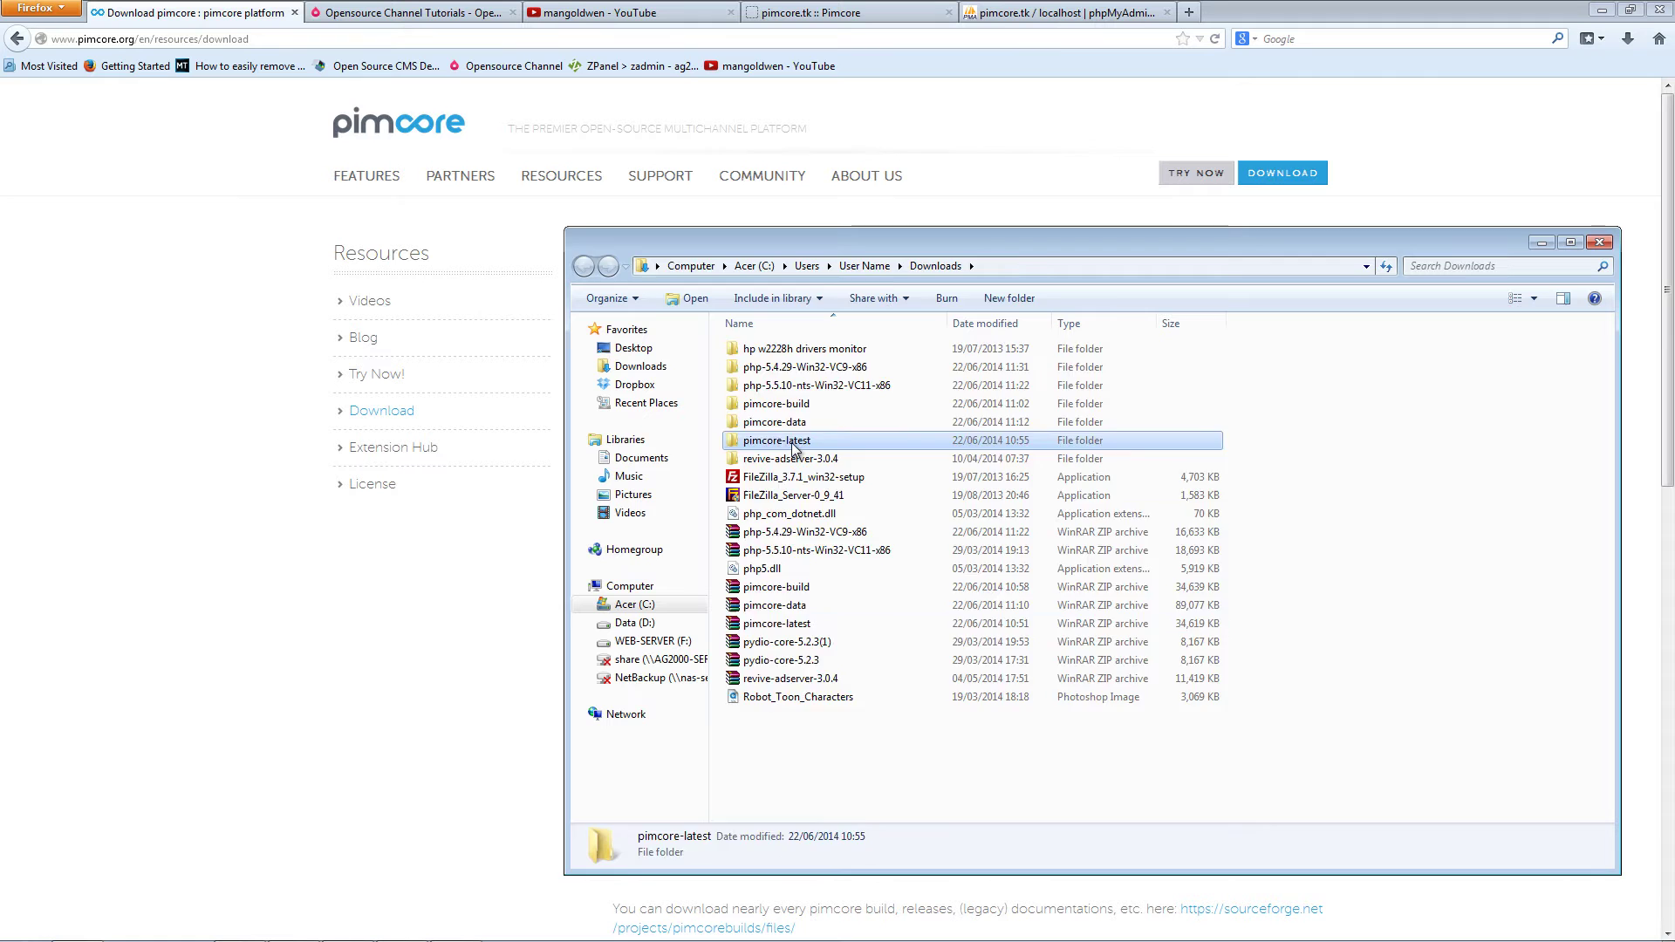
double_click(791, 450)
click(935, 266)
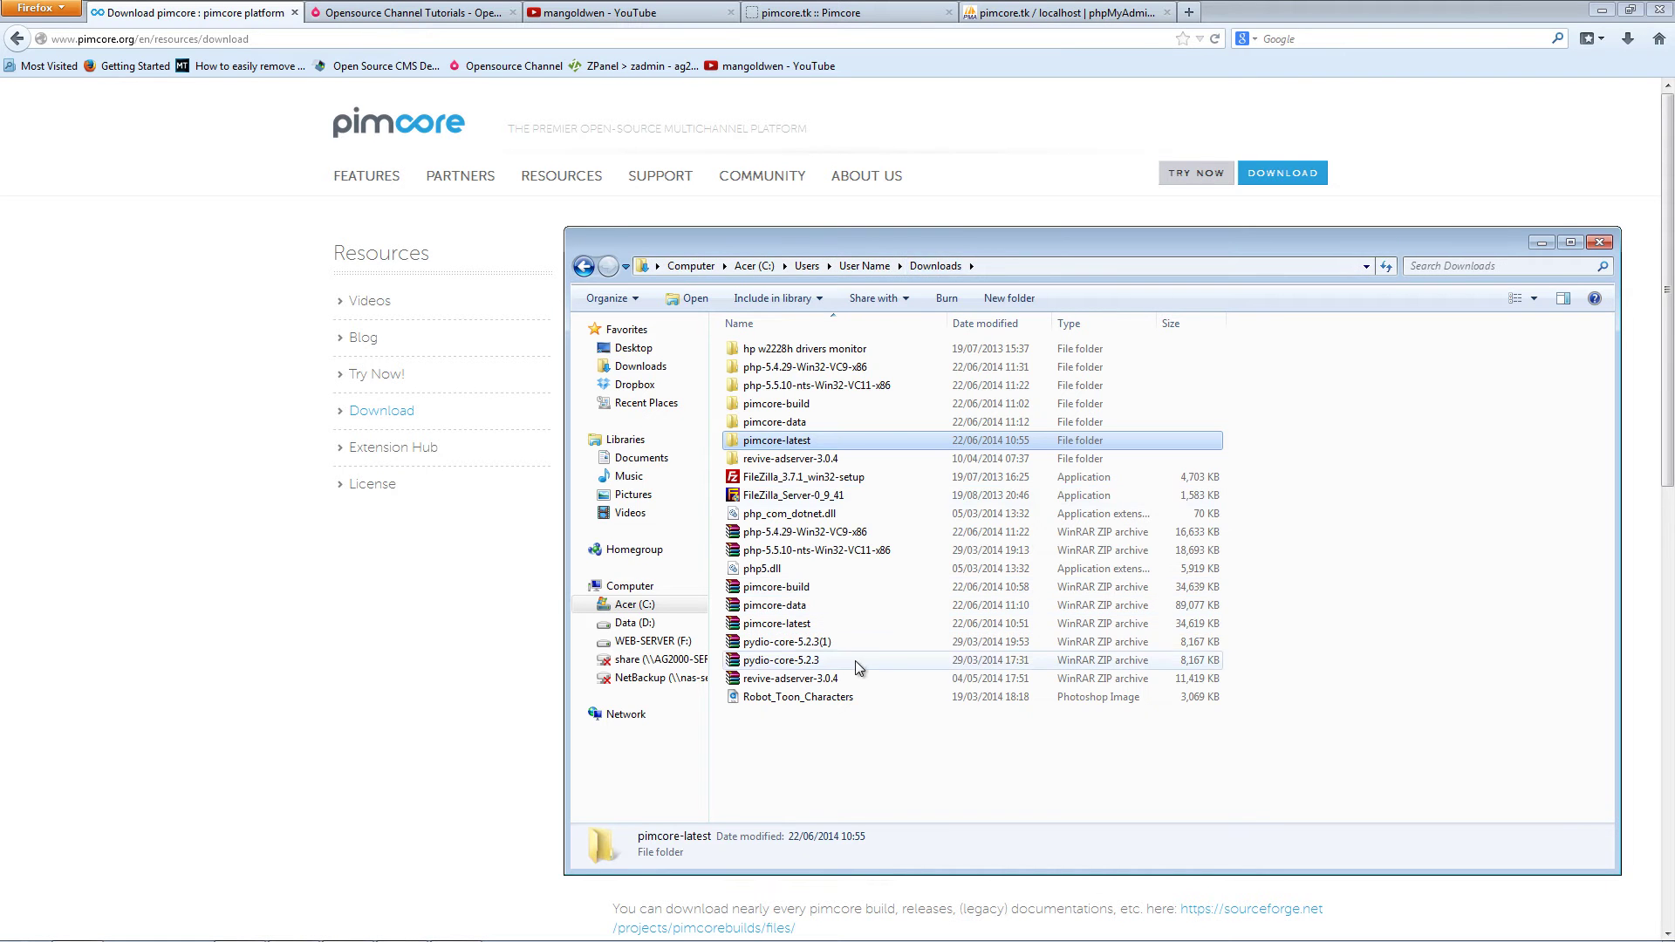
right_click(856, 618)
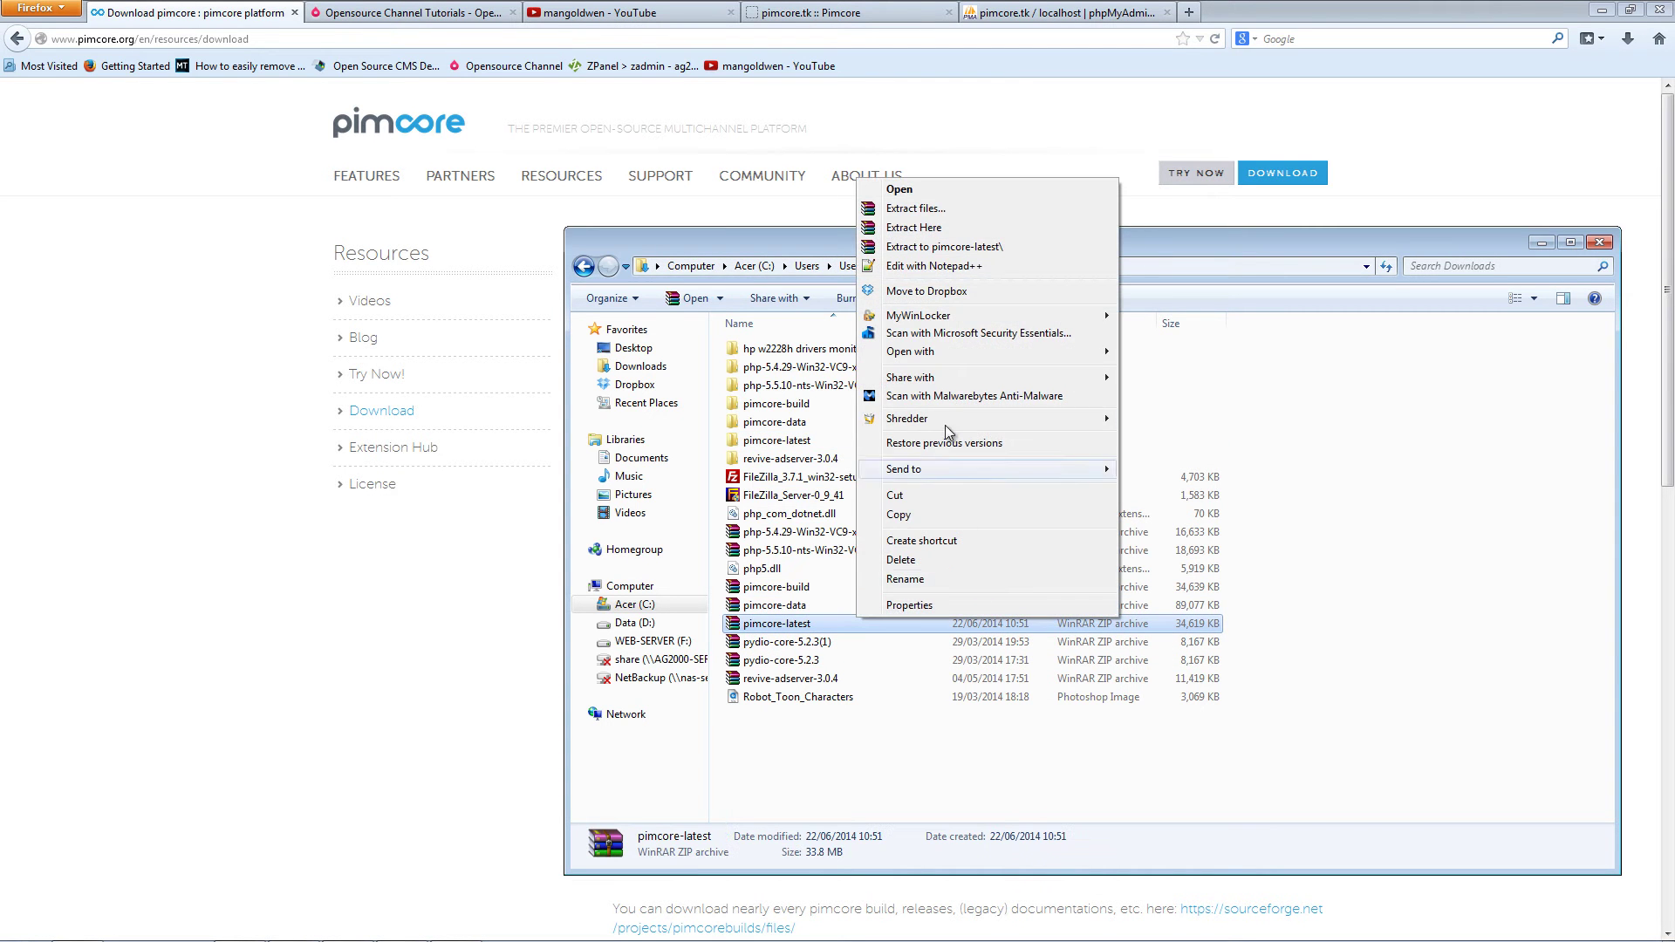
click(1012, 249)
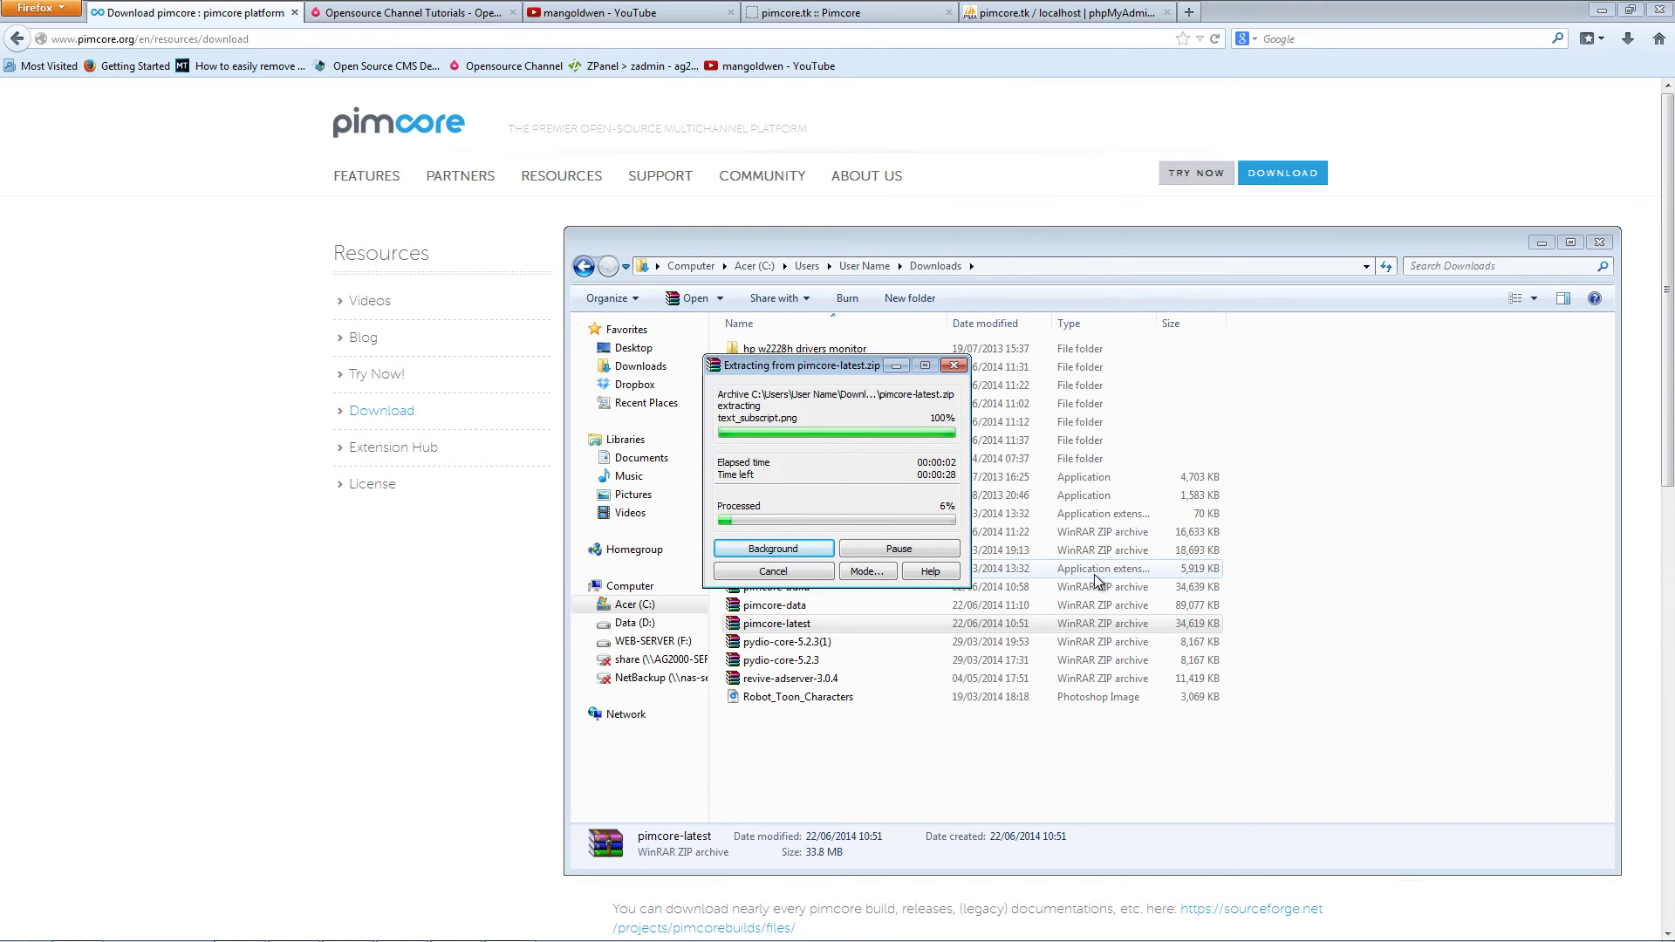
click(1602, 14)
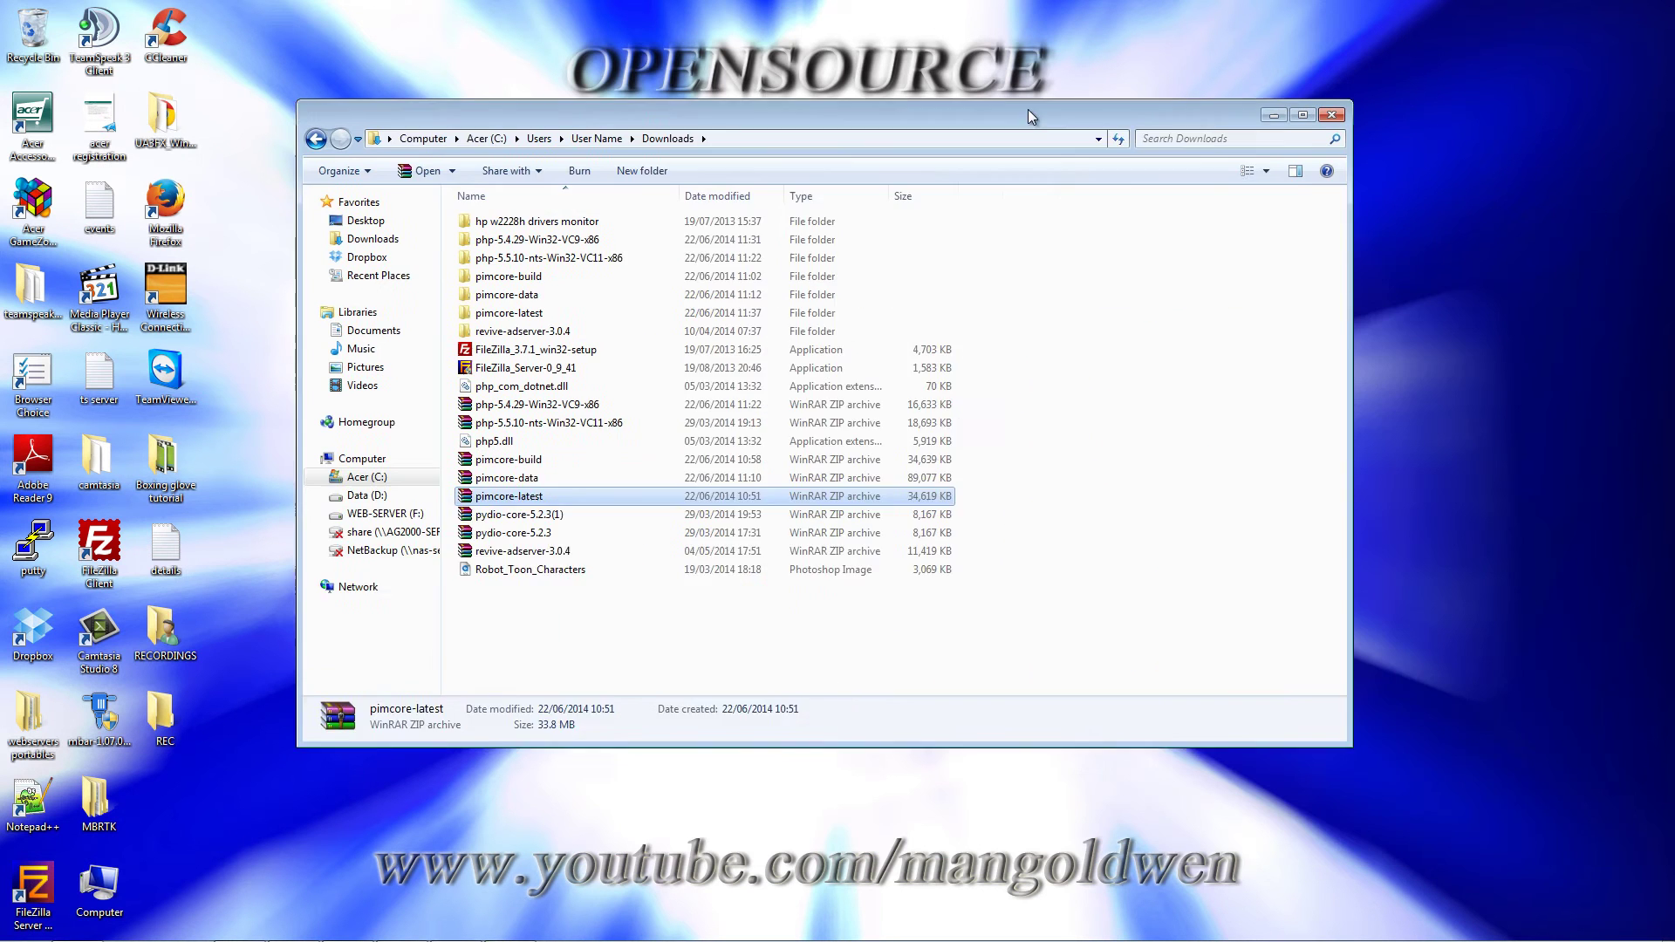
Step: Arrange the Downloads window beside FileZilla, which shows the server's /pimcore folder
drag(1312, 241, 892, 37)
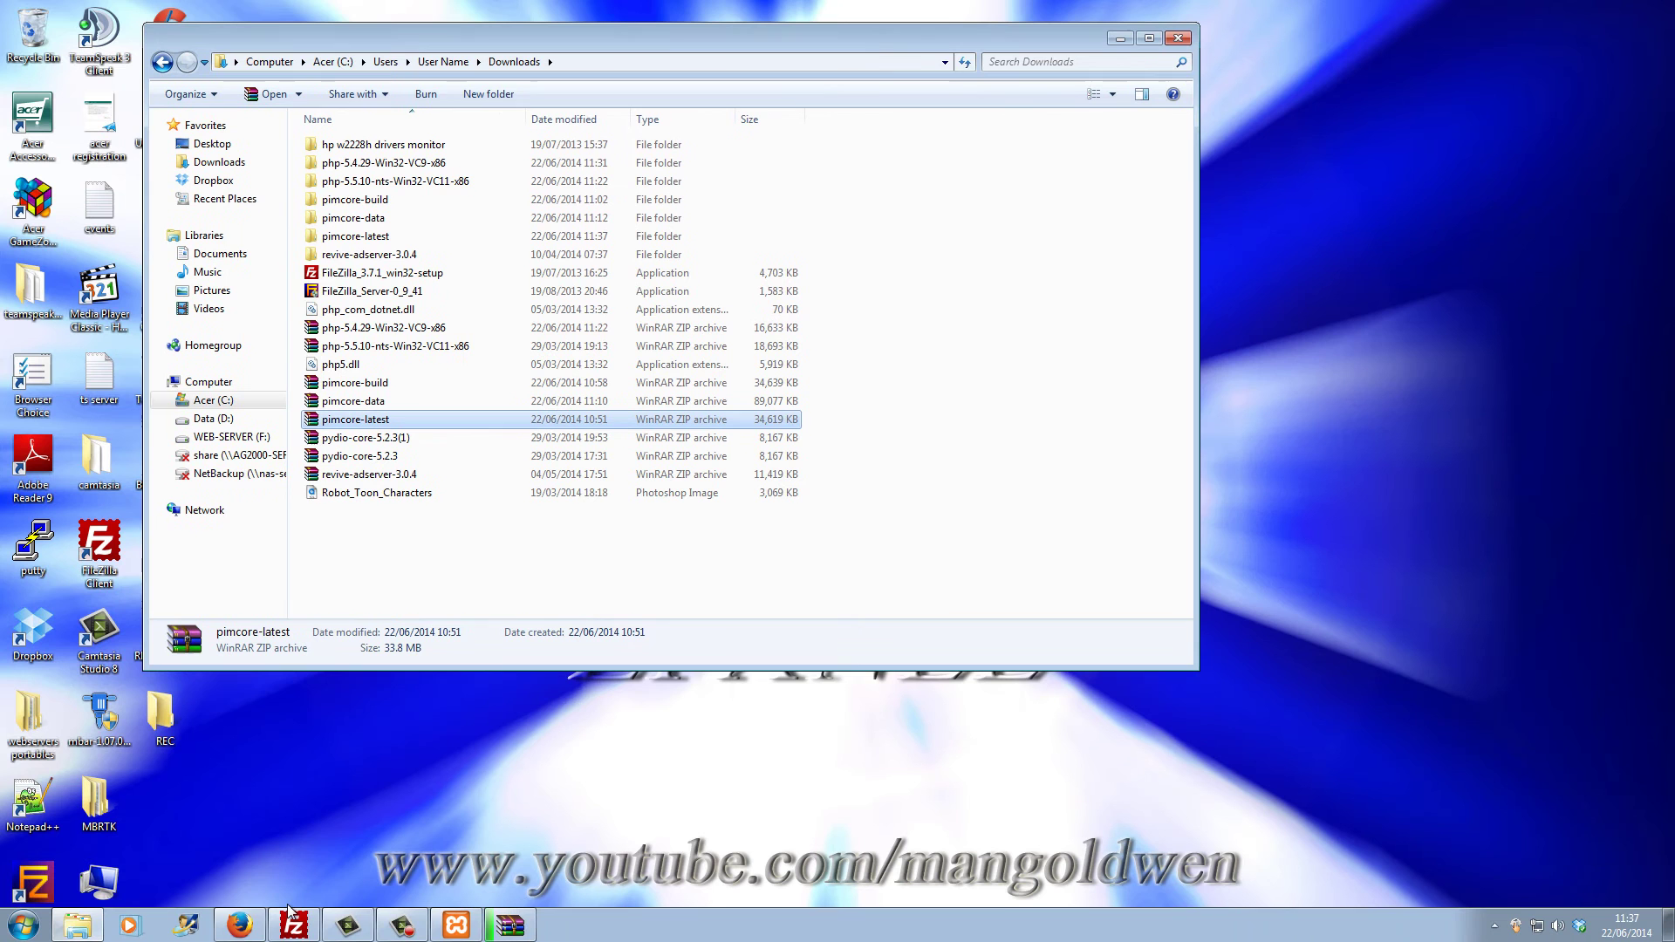
click(496, 721)
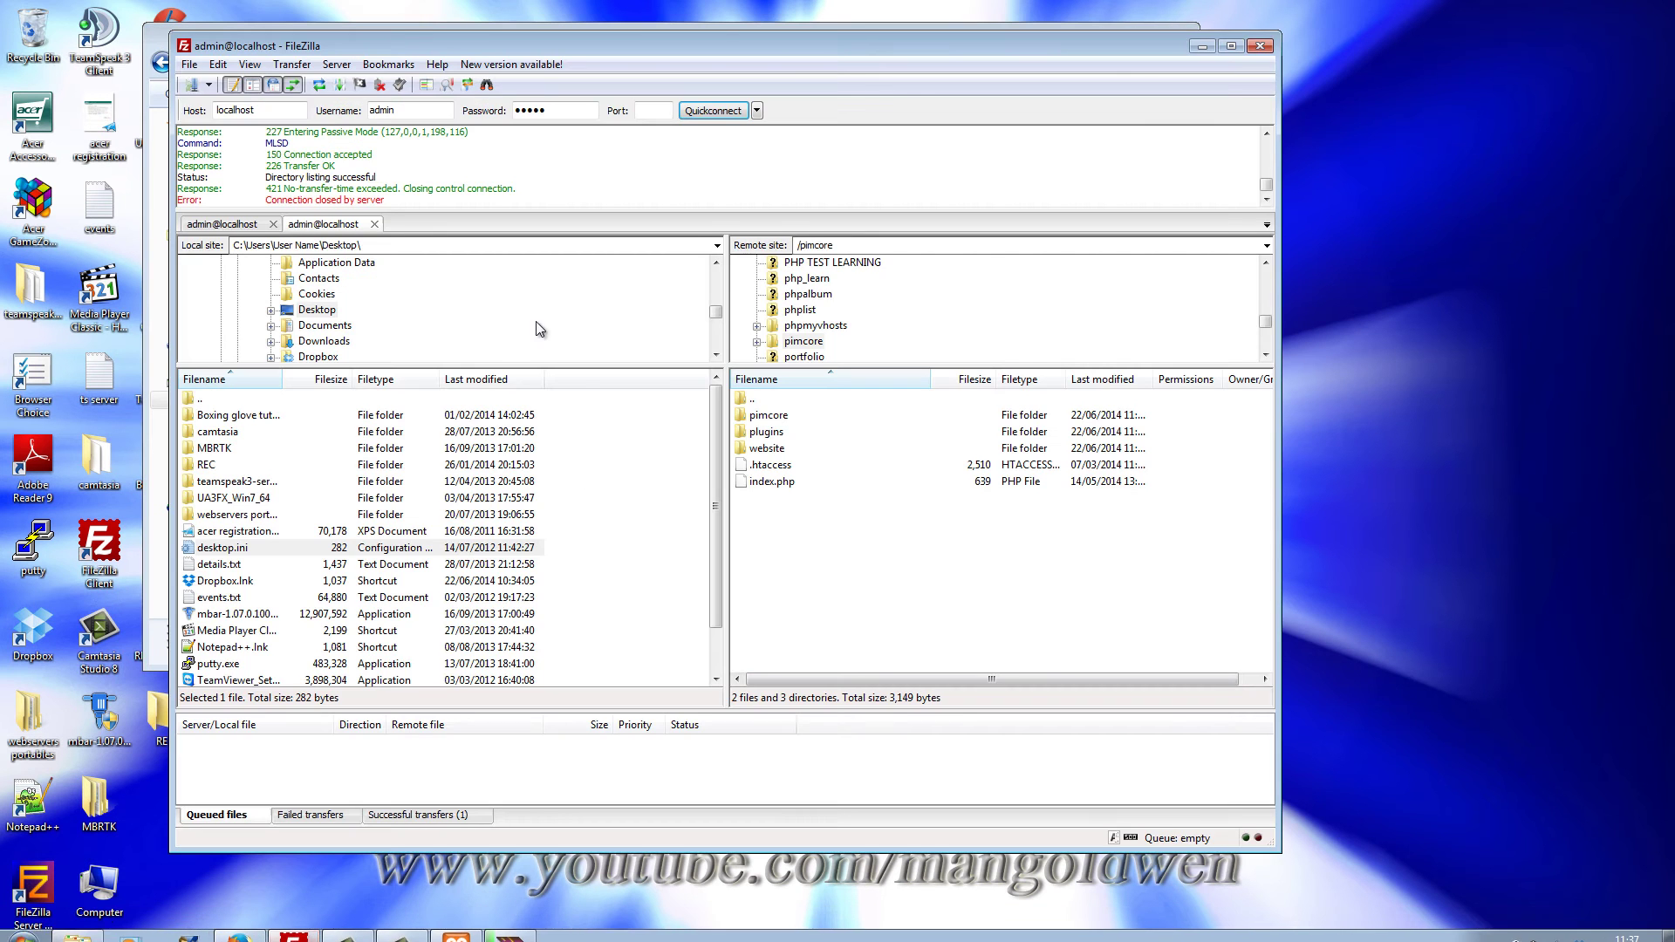
drag(382, 56, 737, 69)
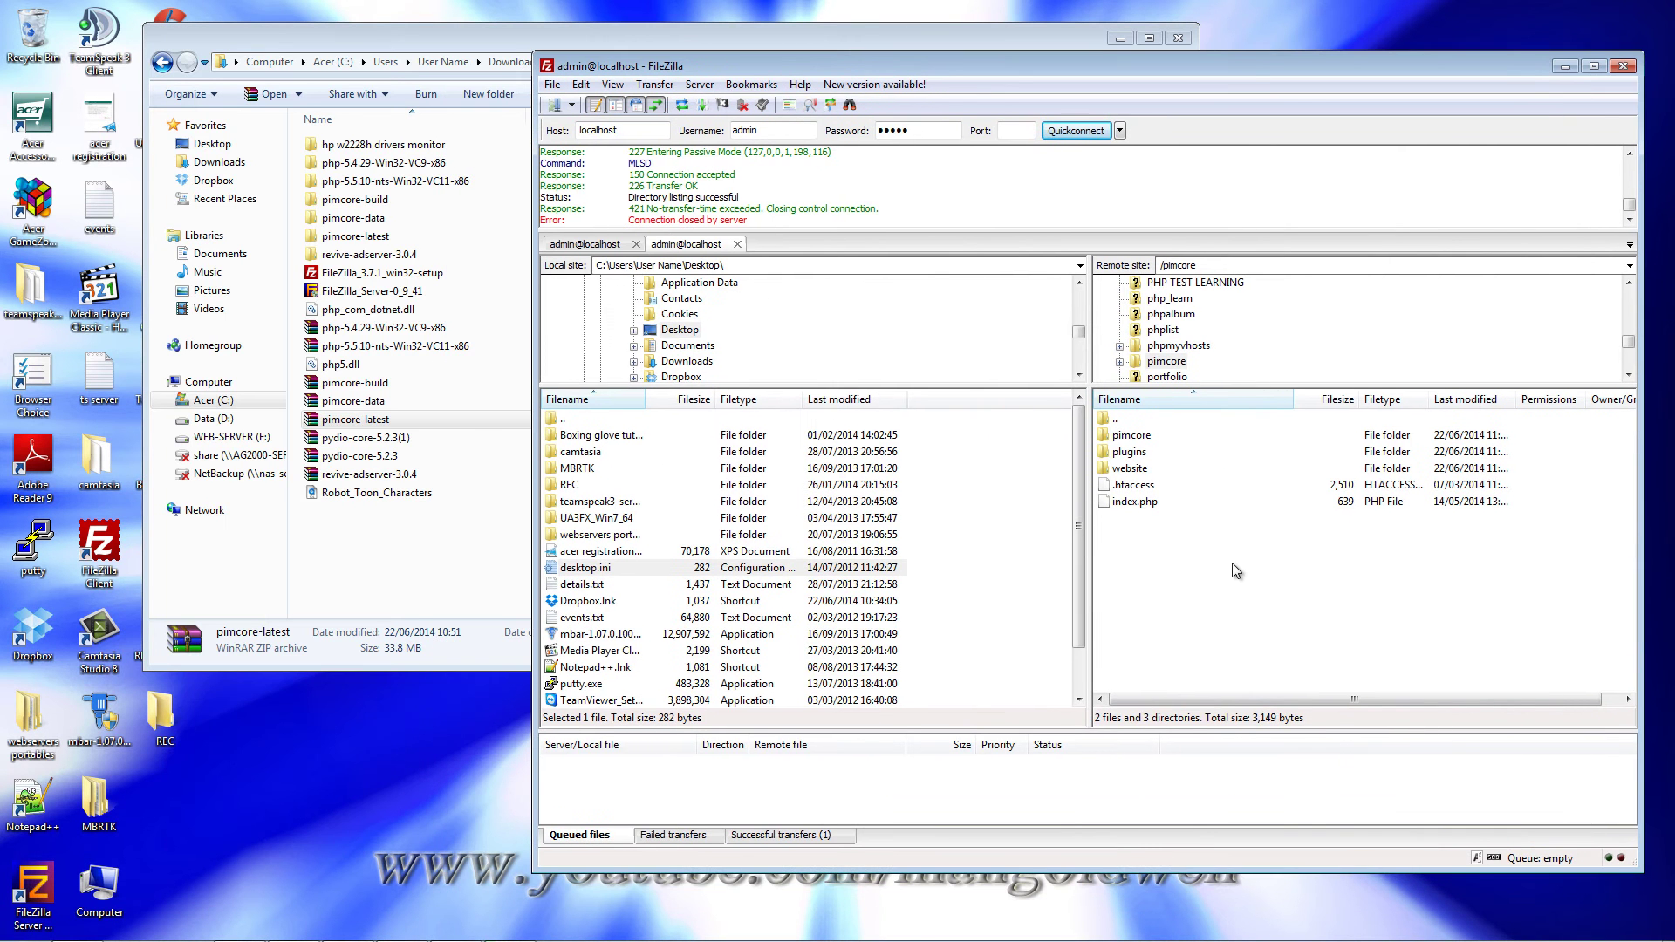
drag(1227, 570, 1125, 436)
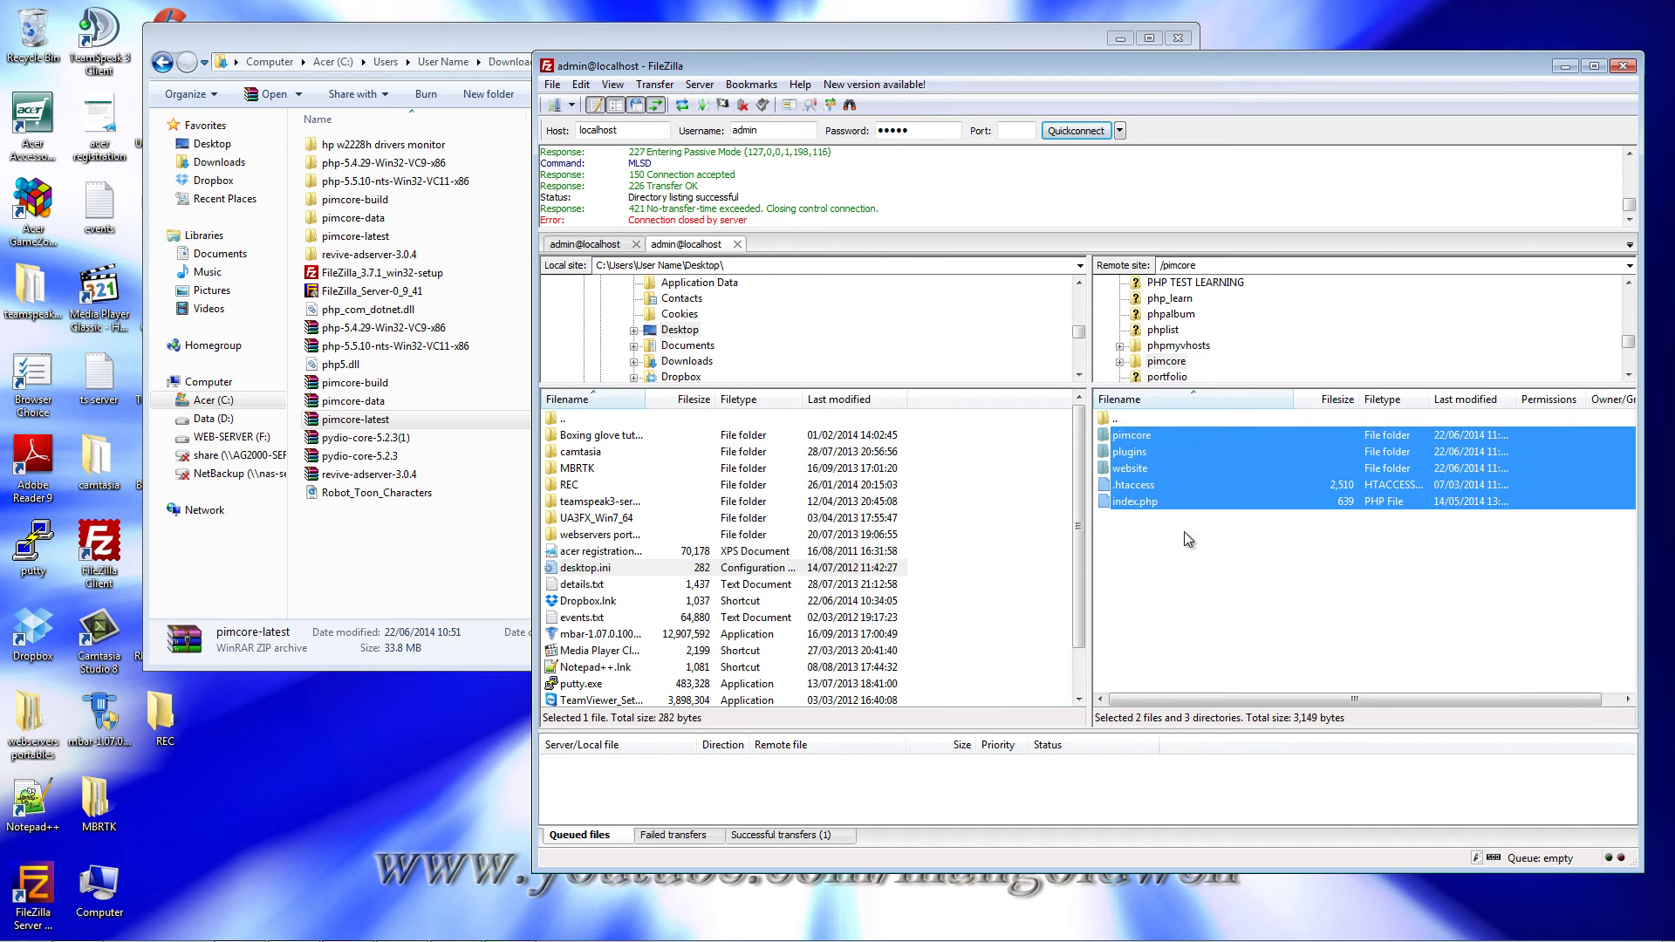
click(1153, 602)
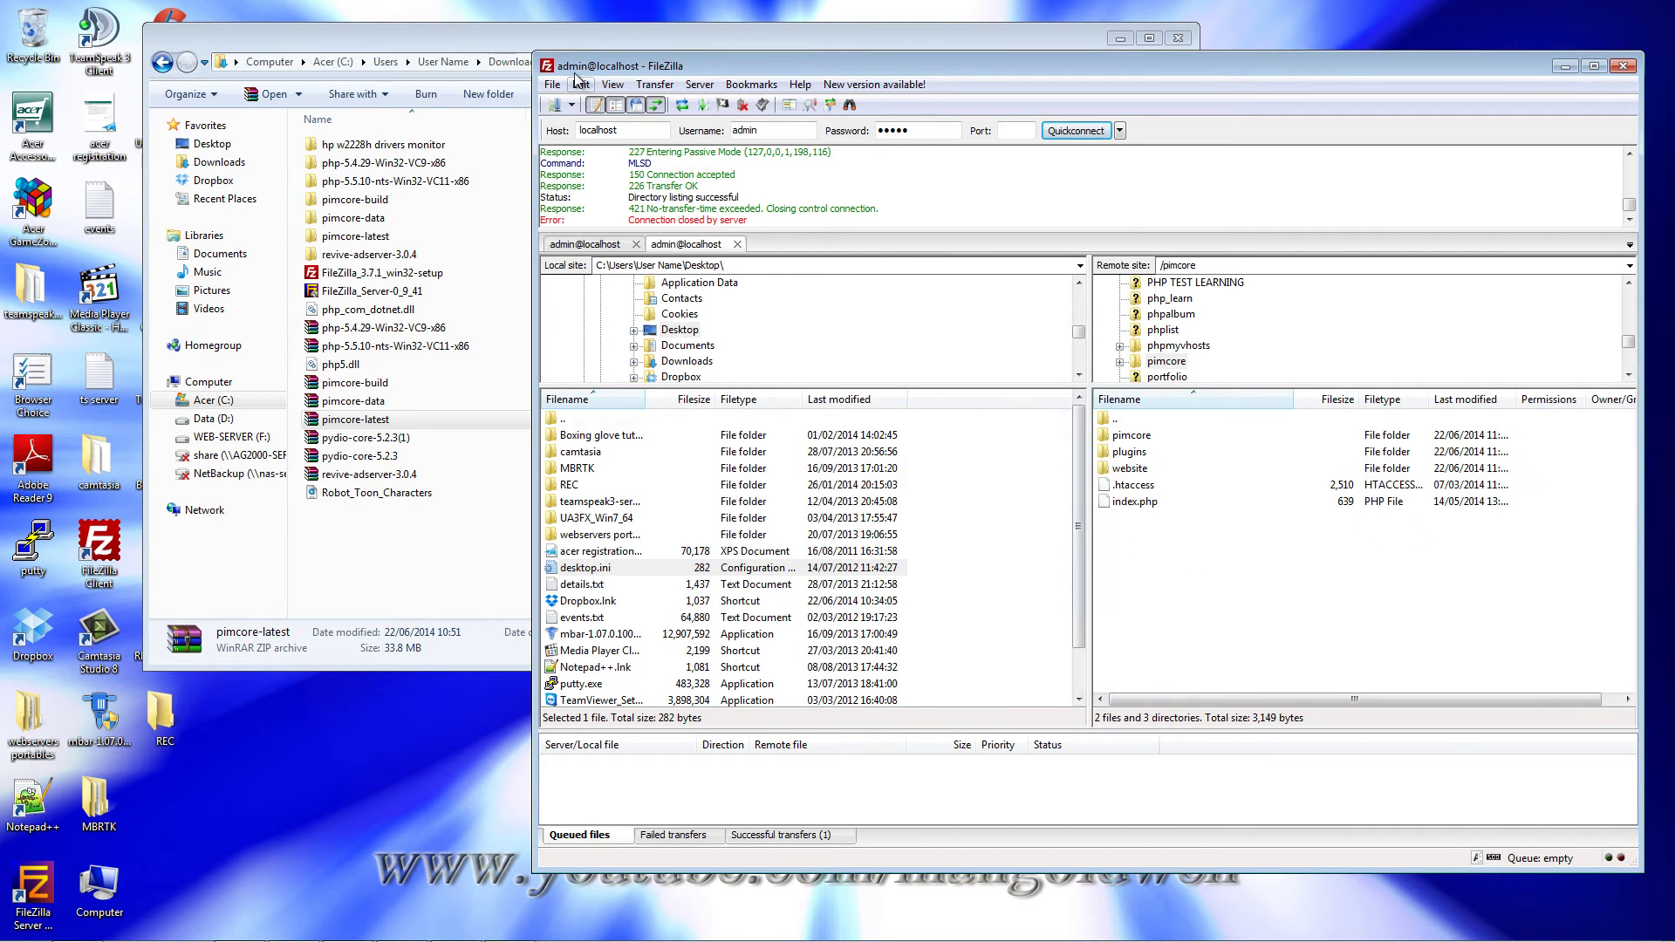
drag(595, 33, 522, 38)
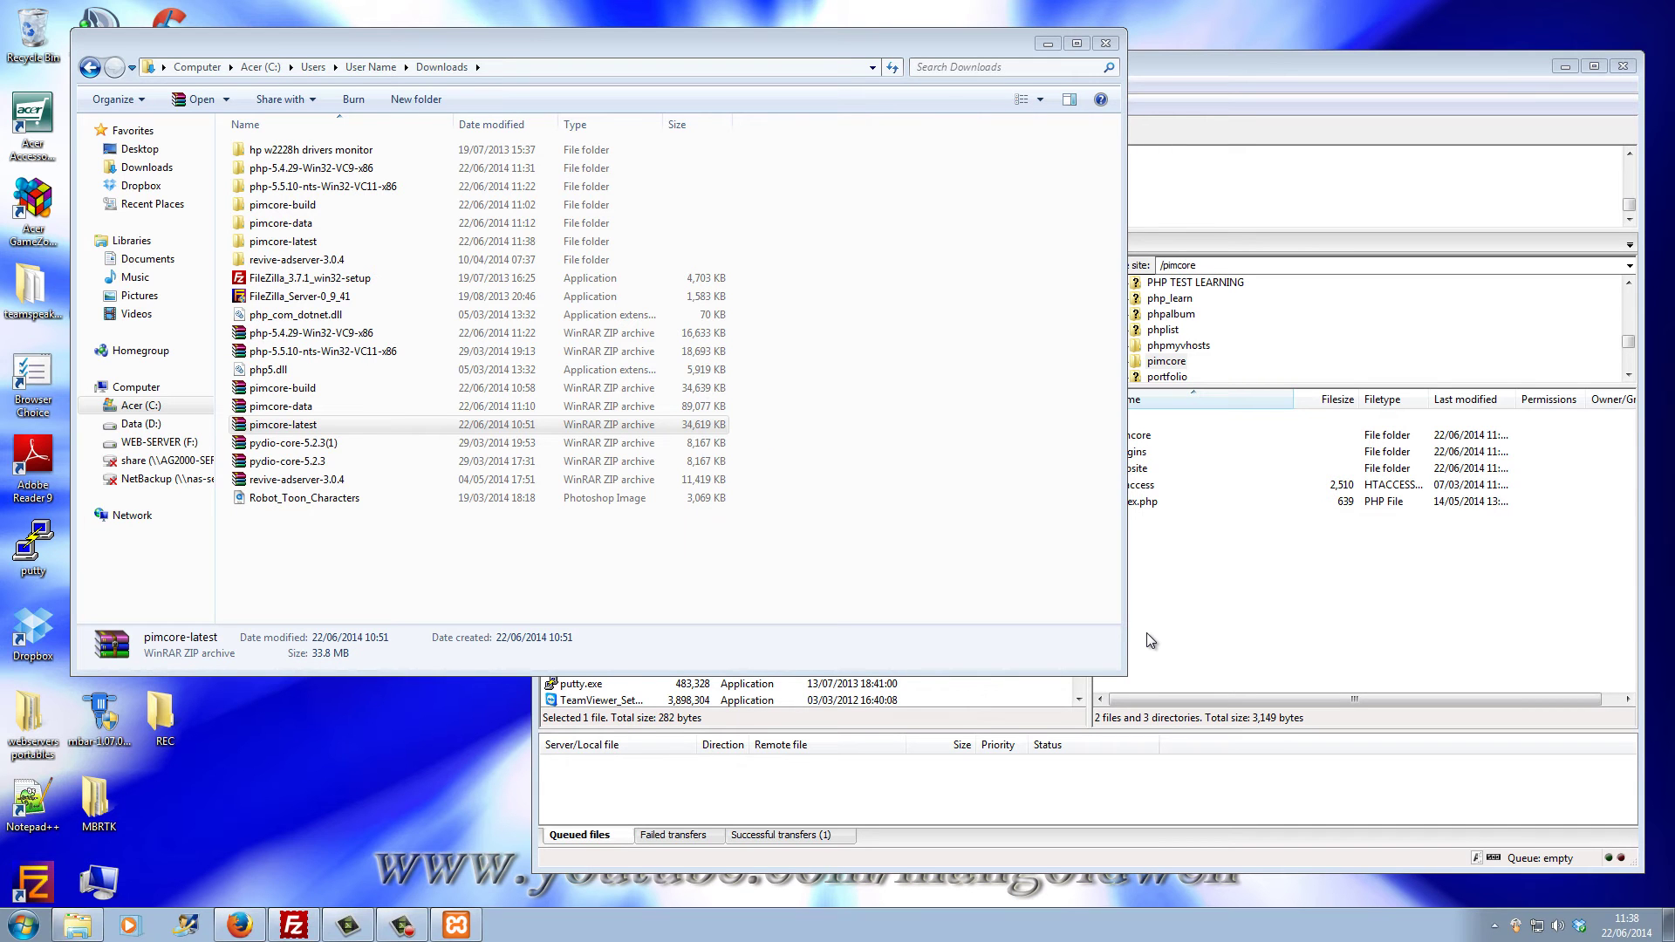
Step: Upload the pimcore-latest contents to /pimcore, answering the file-exists prompts for .htaccess and index.php
double_click(426, 245)
mouse_move(395, 346)
mouse_down()
mouse_move(285, 150)
mouse_move(1395, 634)
mouse_move(1375, 611)
mouse_up()
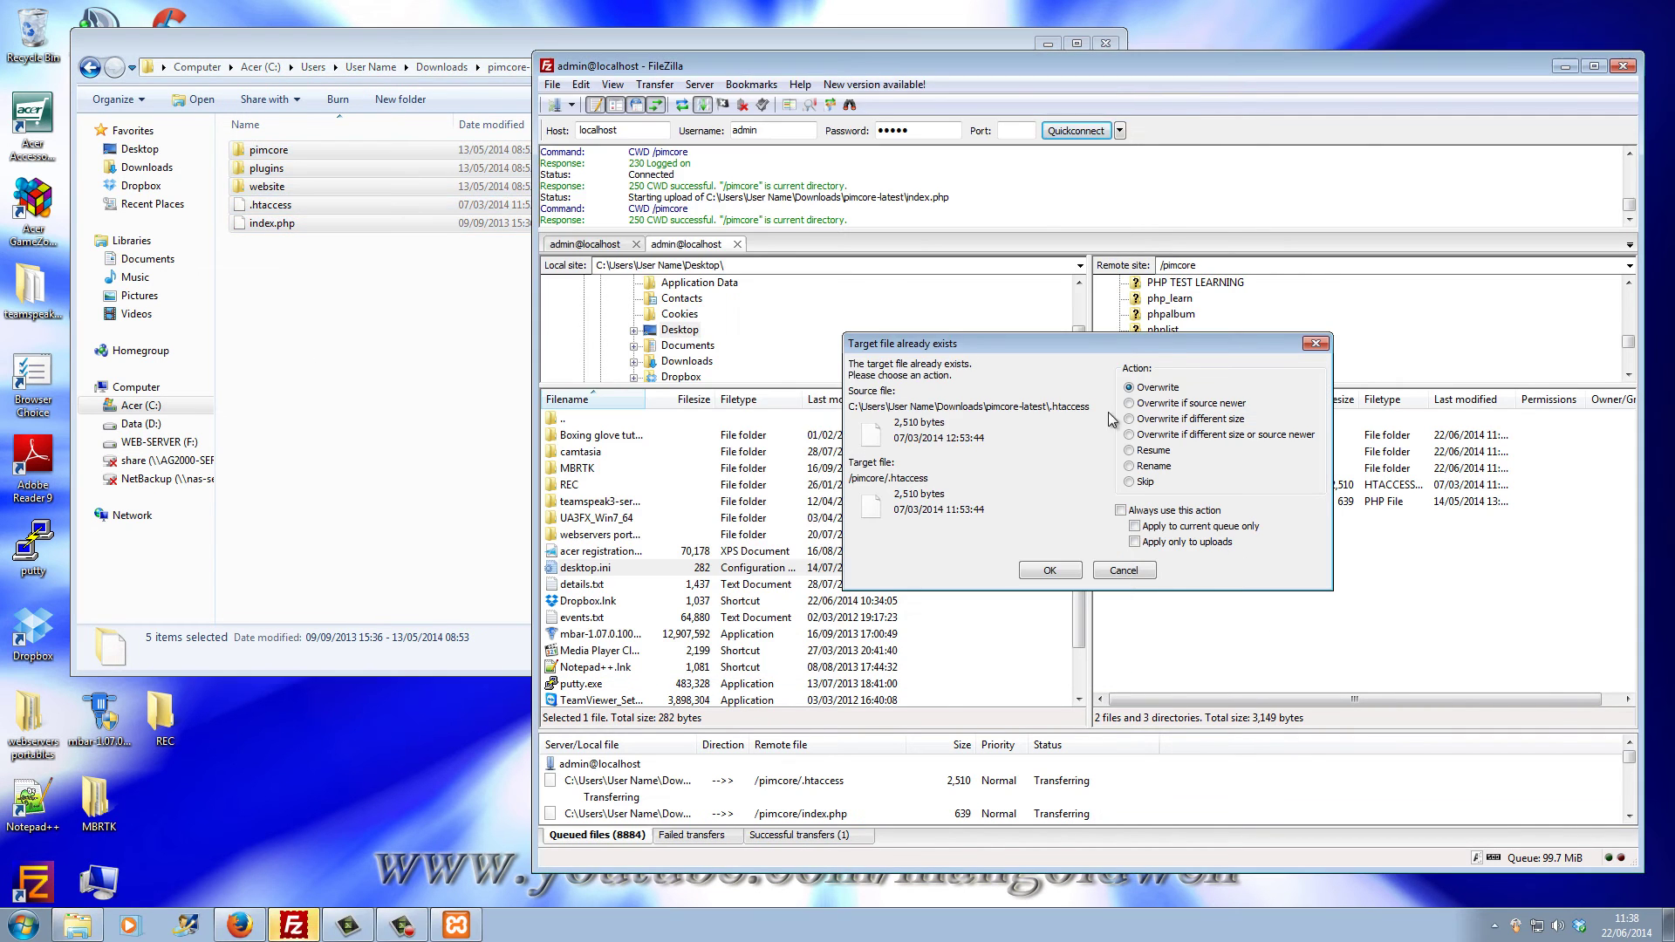
click(1131, 573)
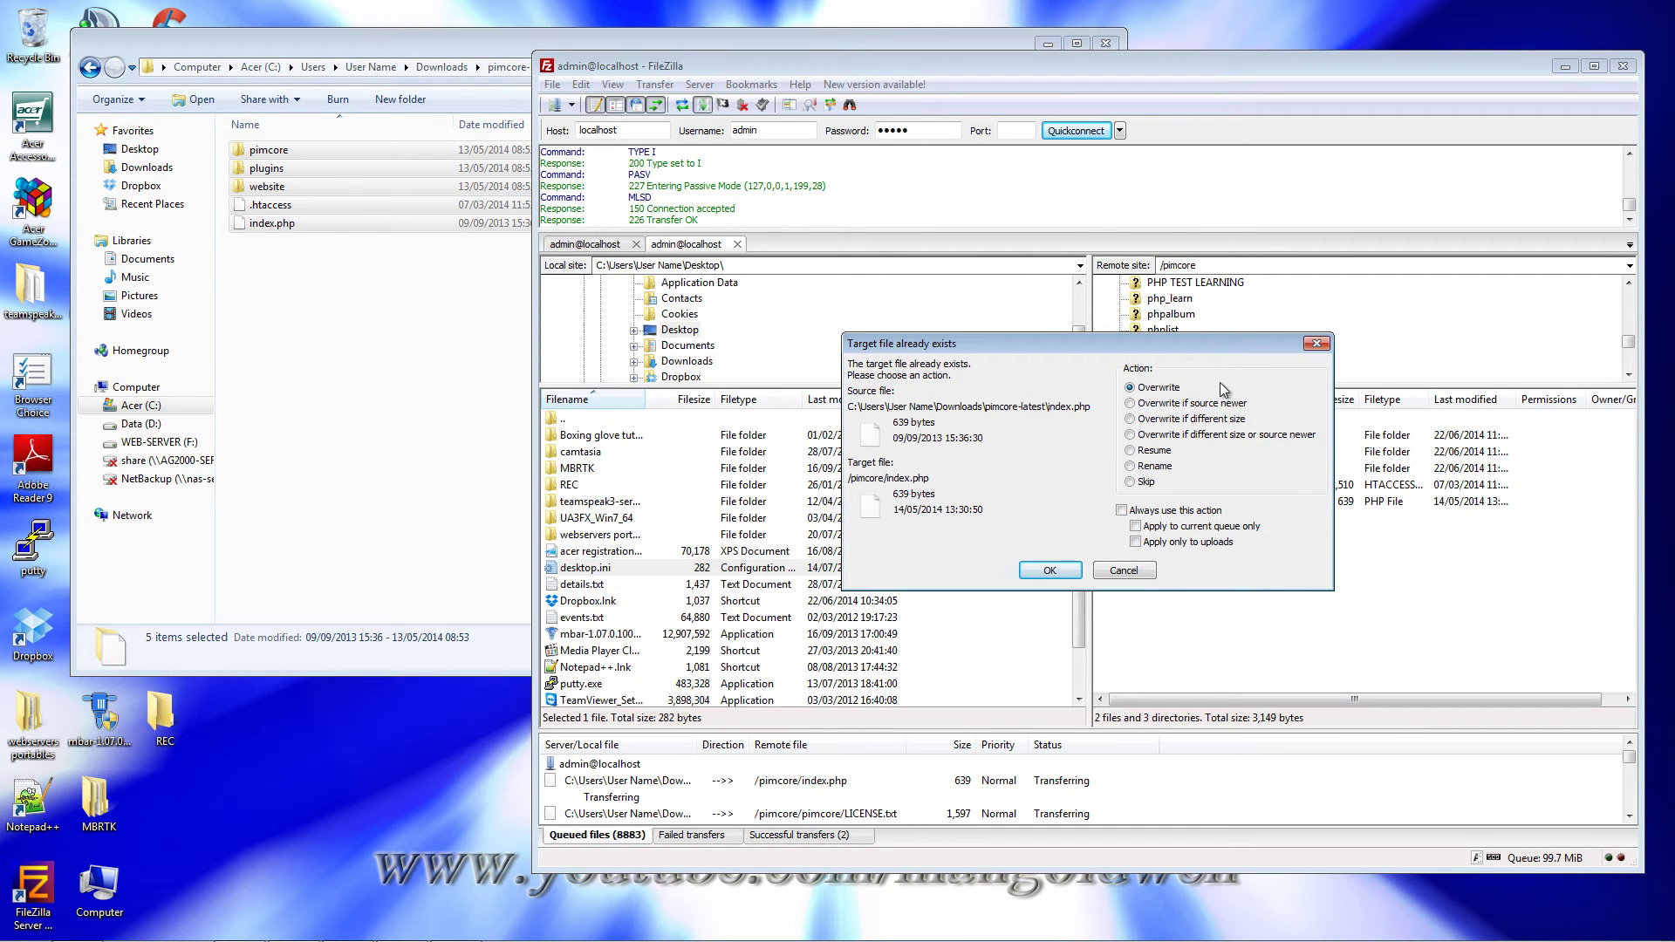
click(1316, 346)
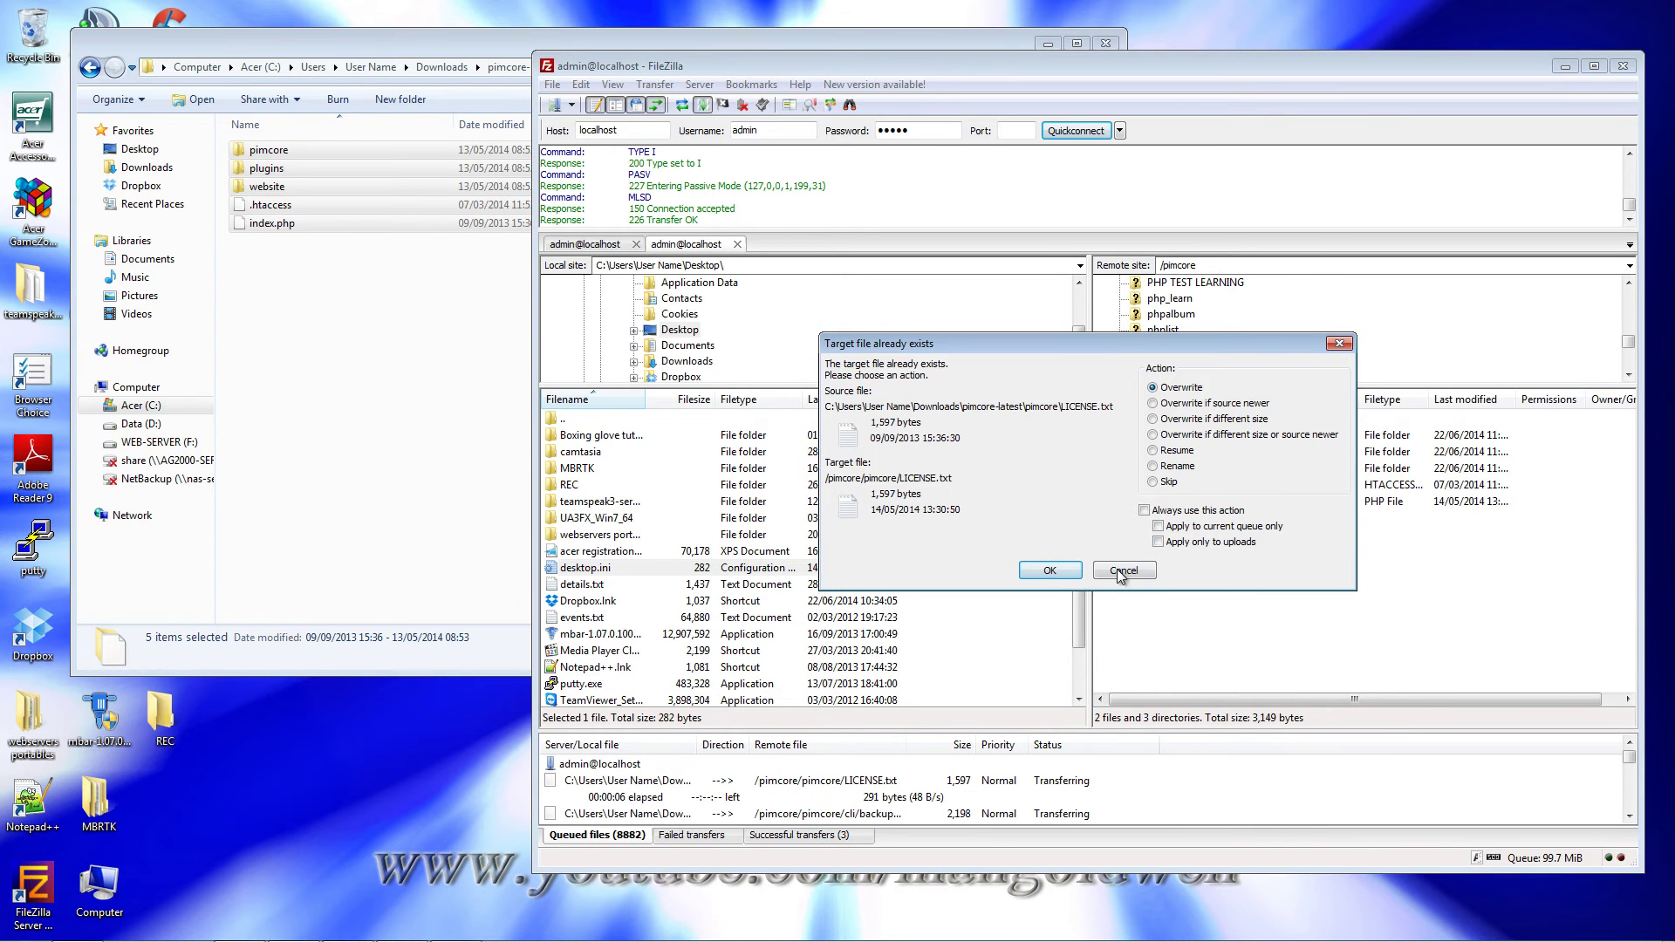
click(1123, 573)
click(1128, 573)
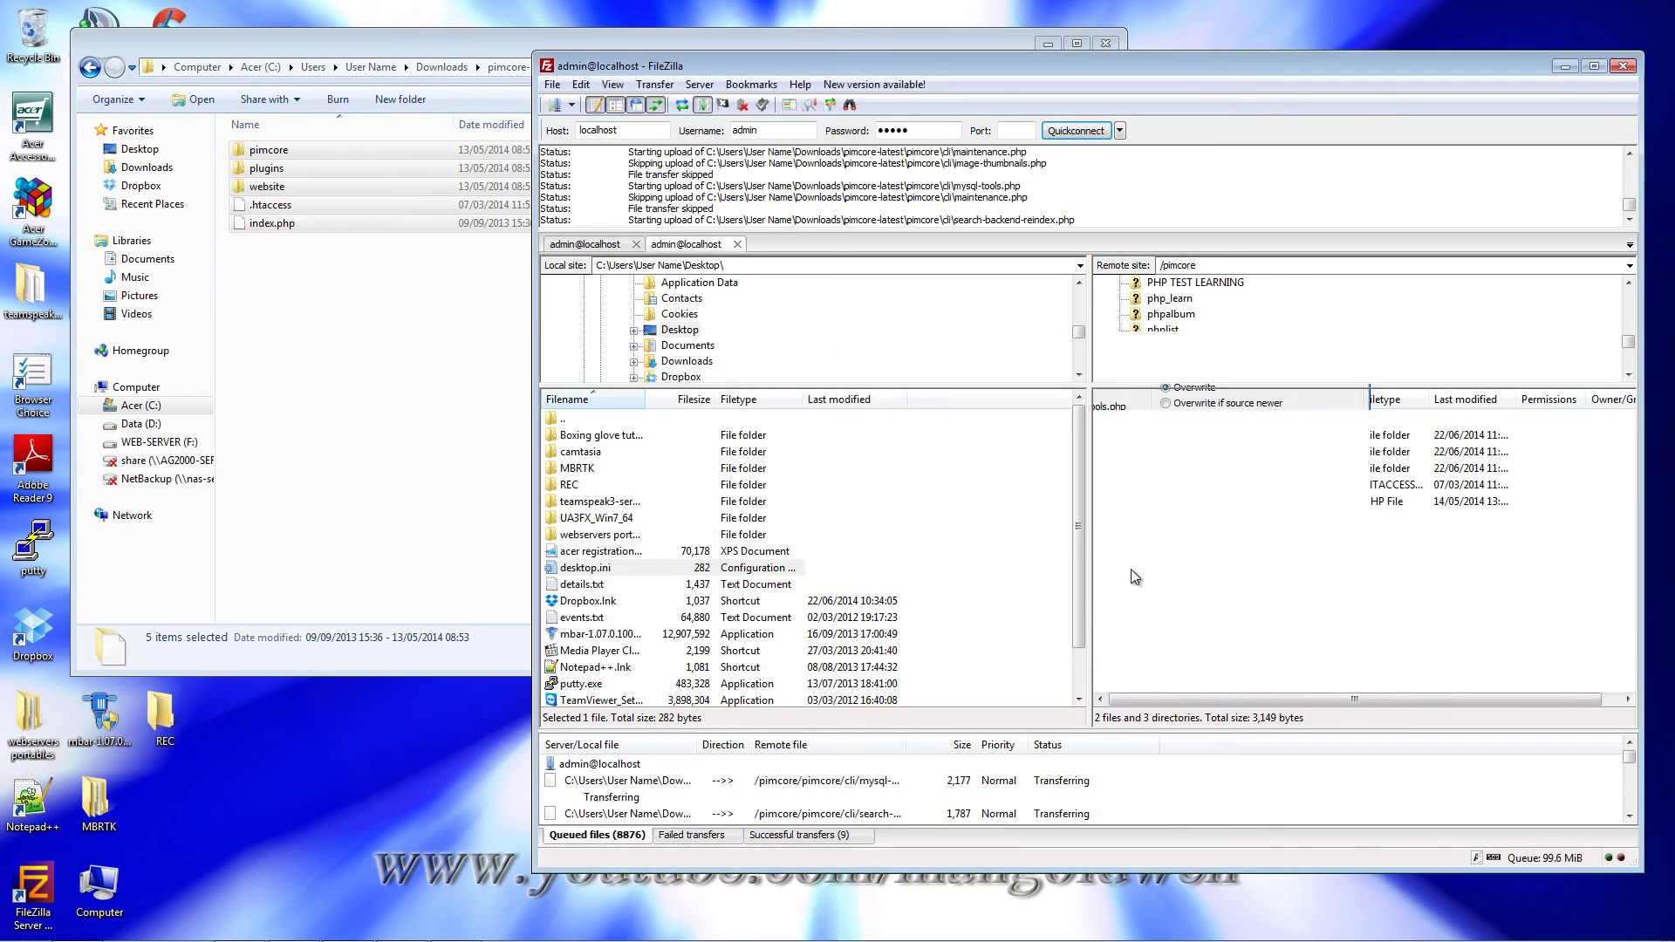
click(1130, 570)
click(1131, 569)
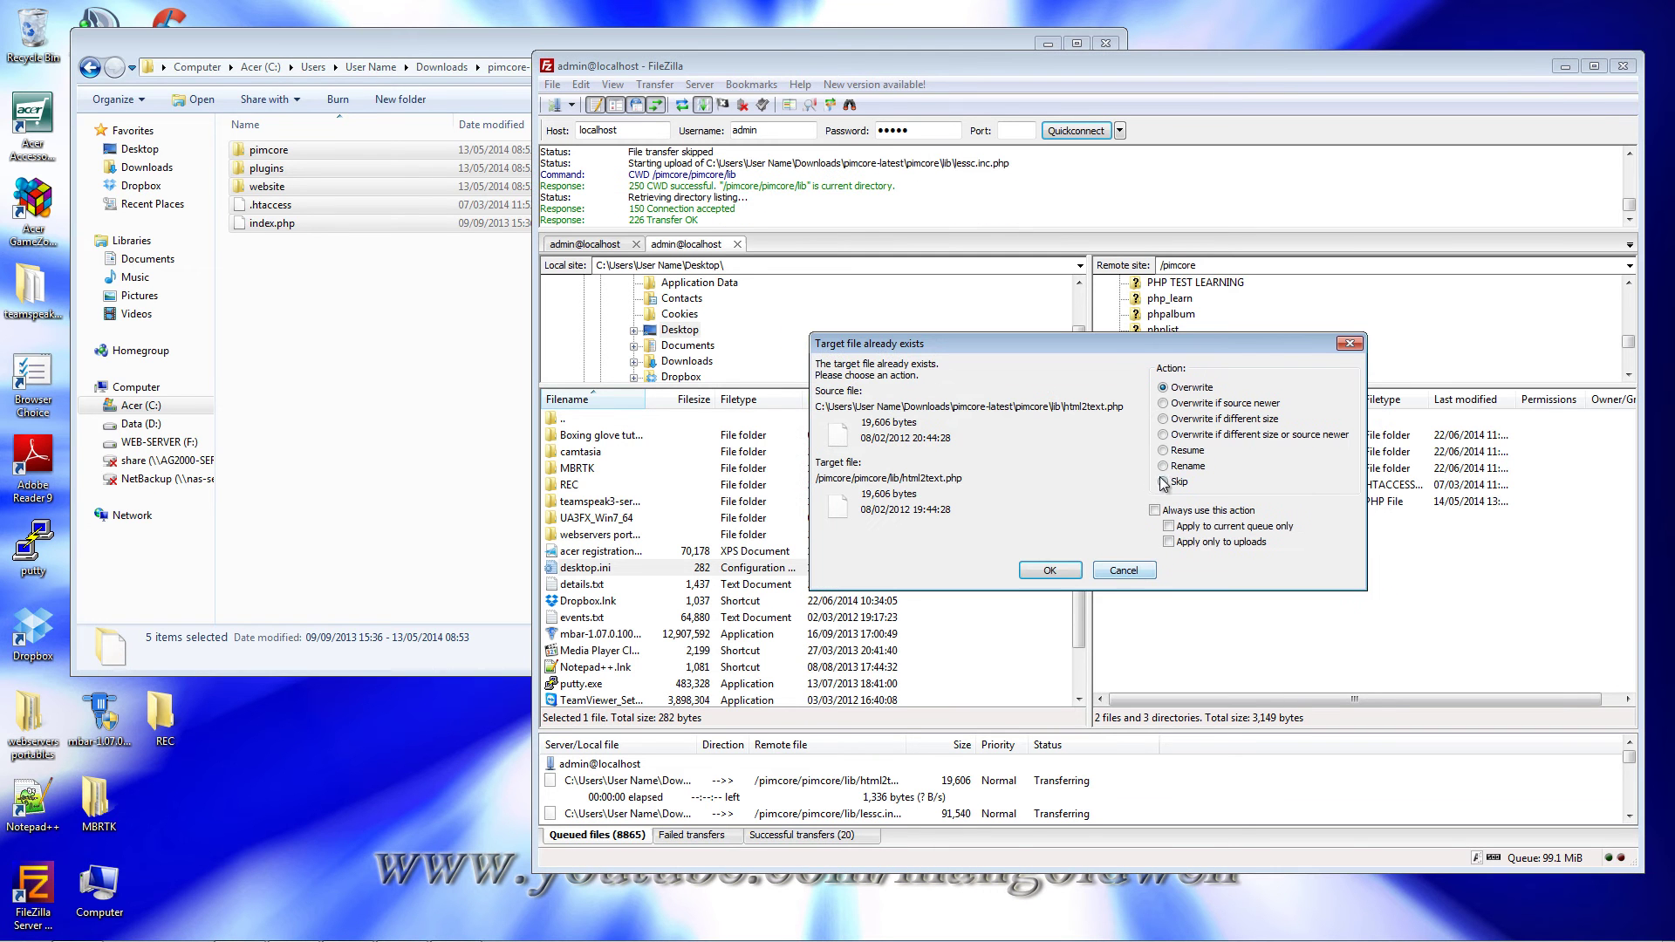
Step: Skip files already on the server, using Always use this action for the whole queue
click(1163, 484)
click(1157, 512)
click(1073, 569)
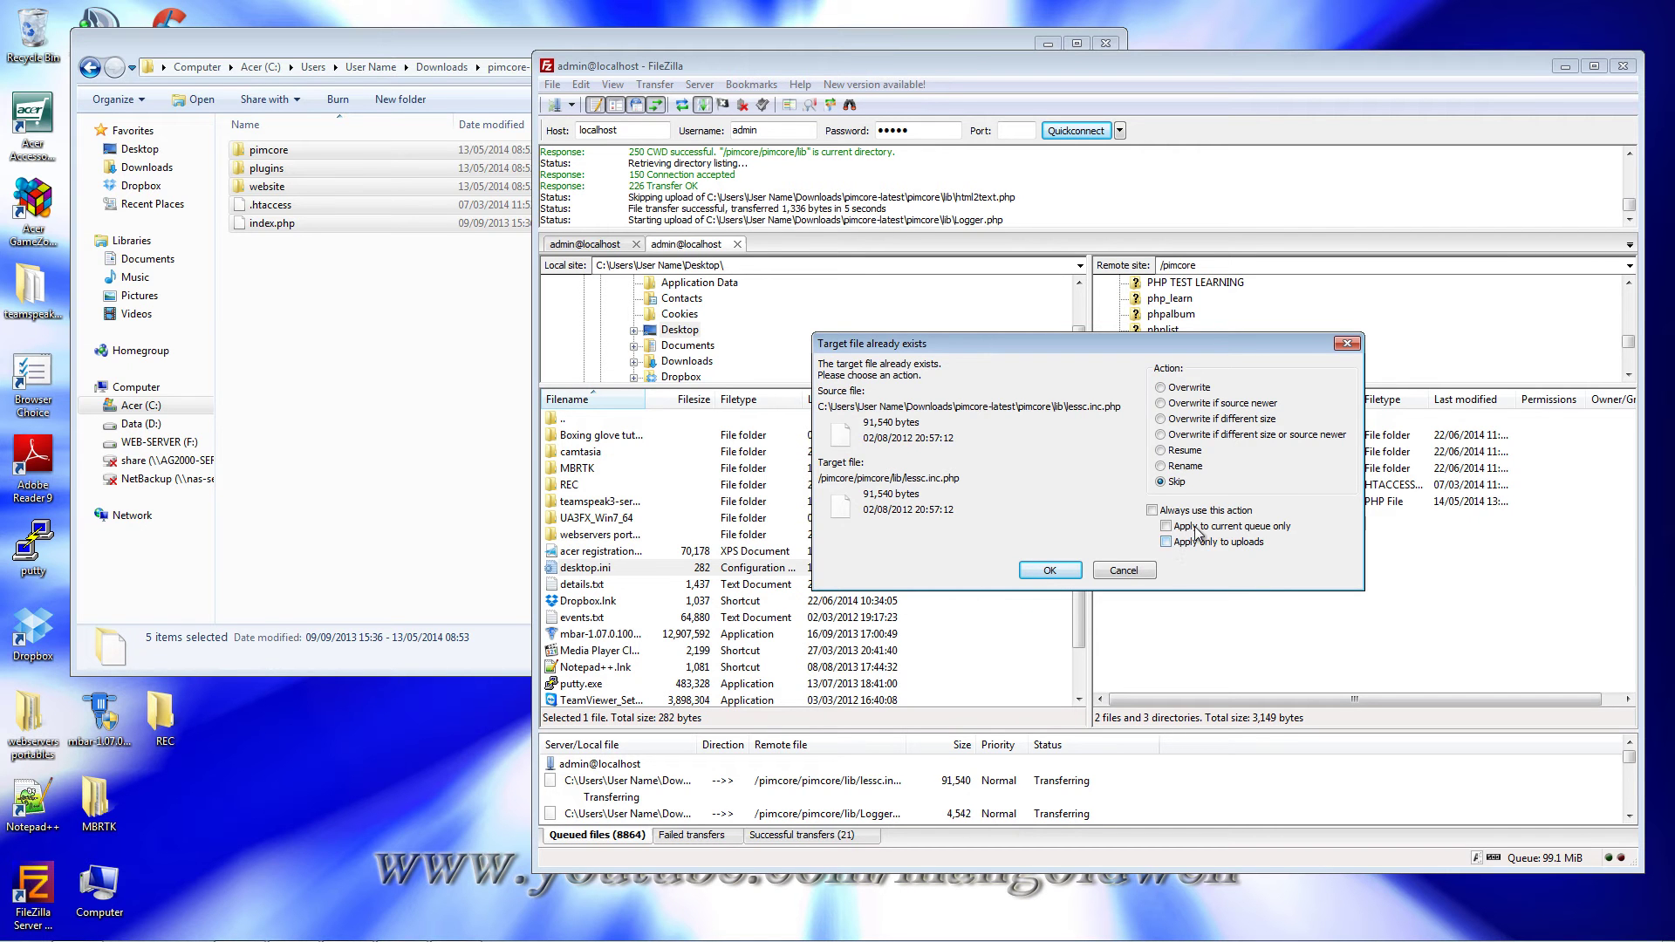
click(1181, 513)
click(1049, 570)
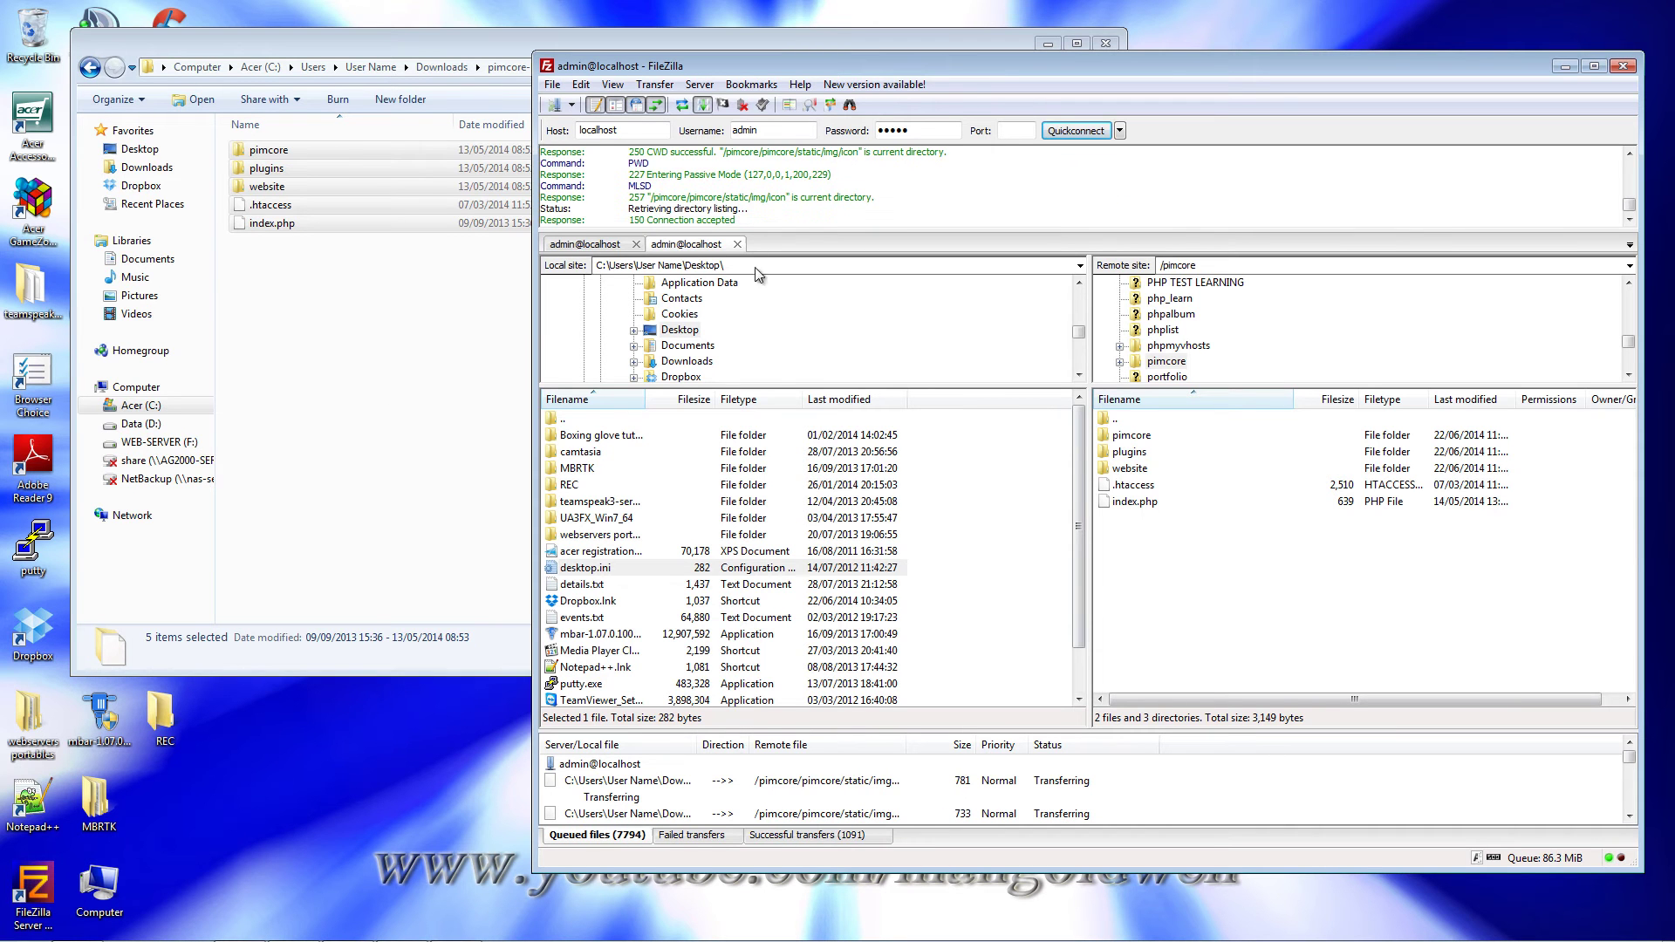
Step: Disconnect and close FileZilla despite the running transfers
click(741, 108)
click(370, 503)
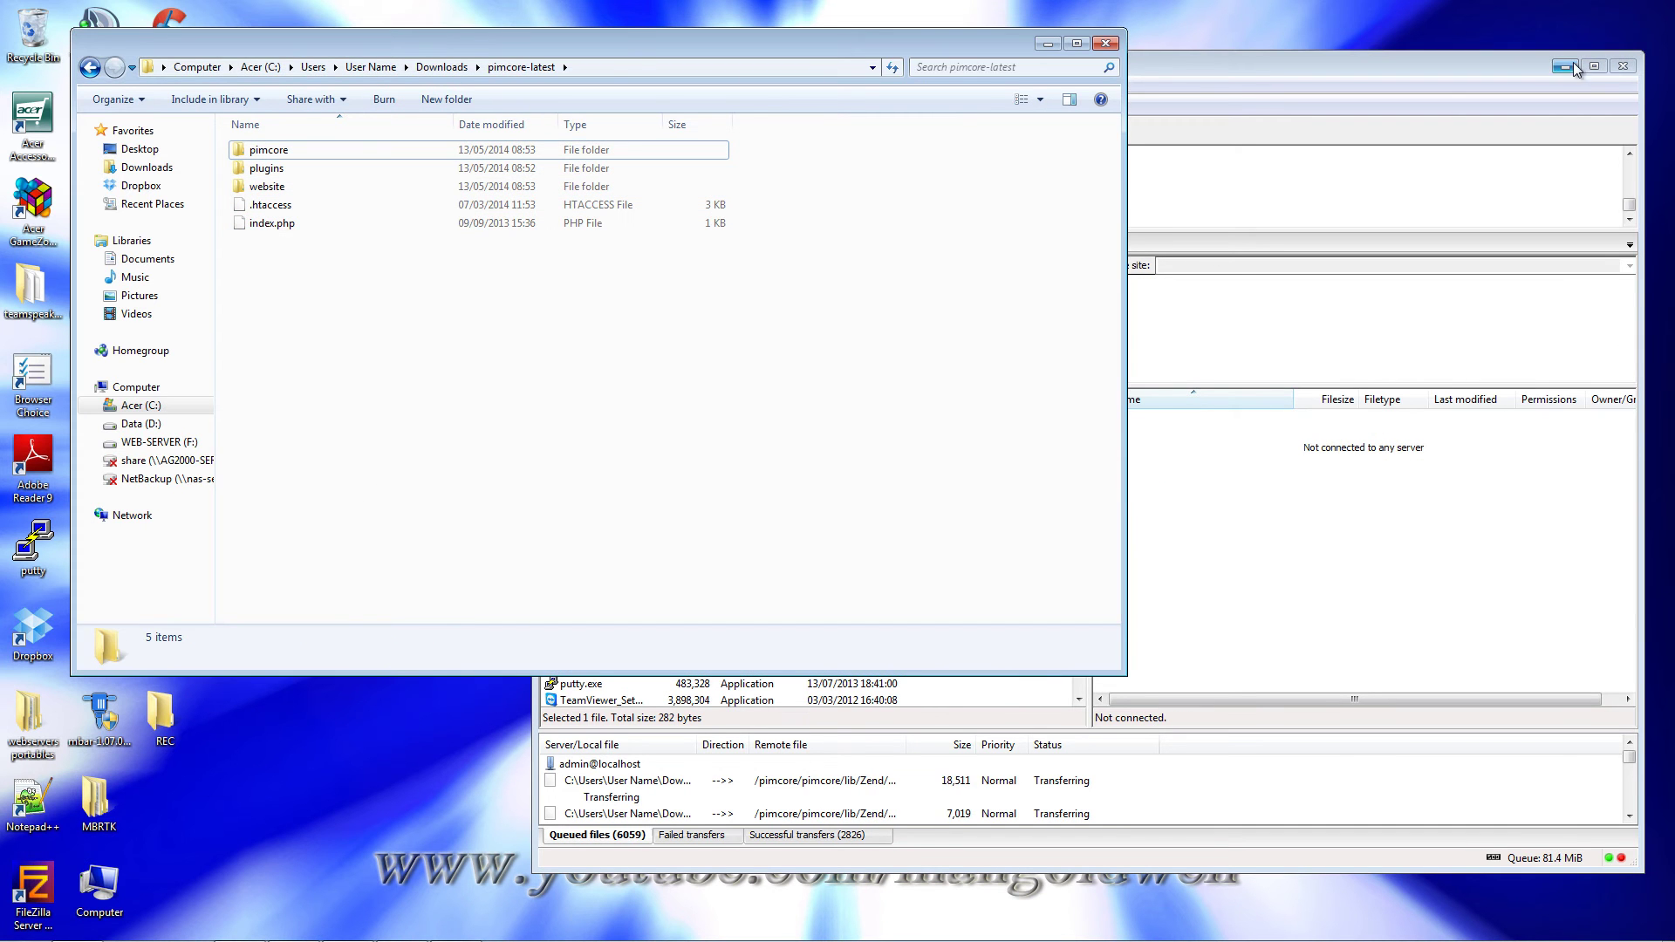
click(1622, 65)
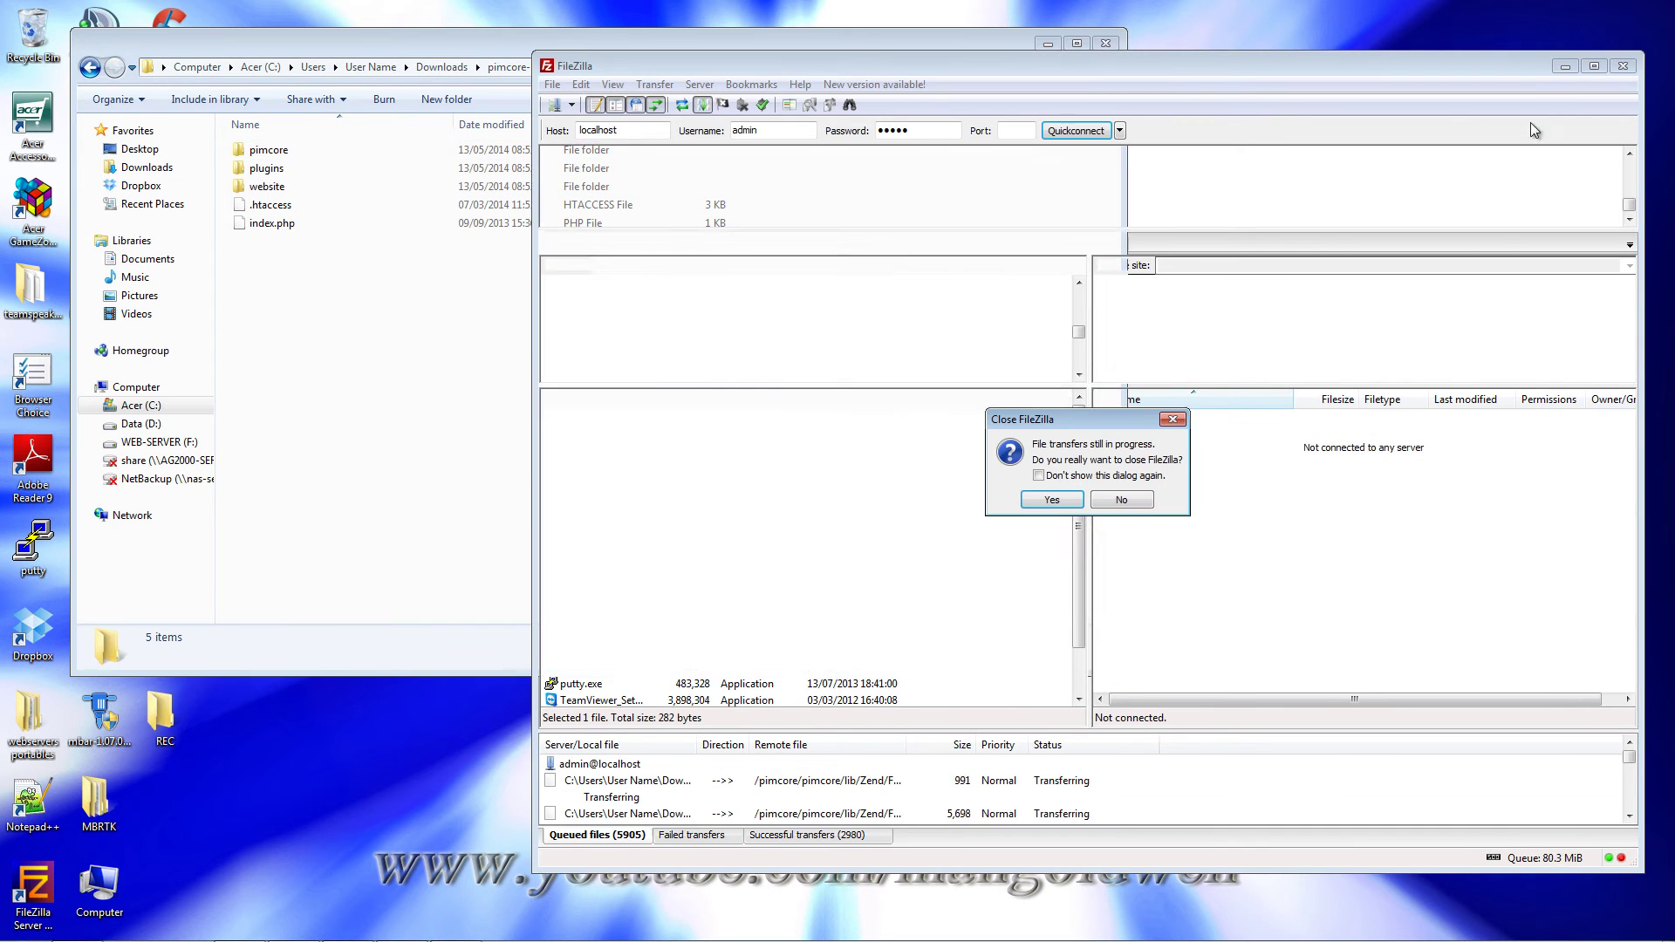
click(1071, 501)
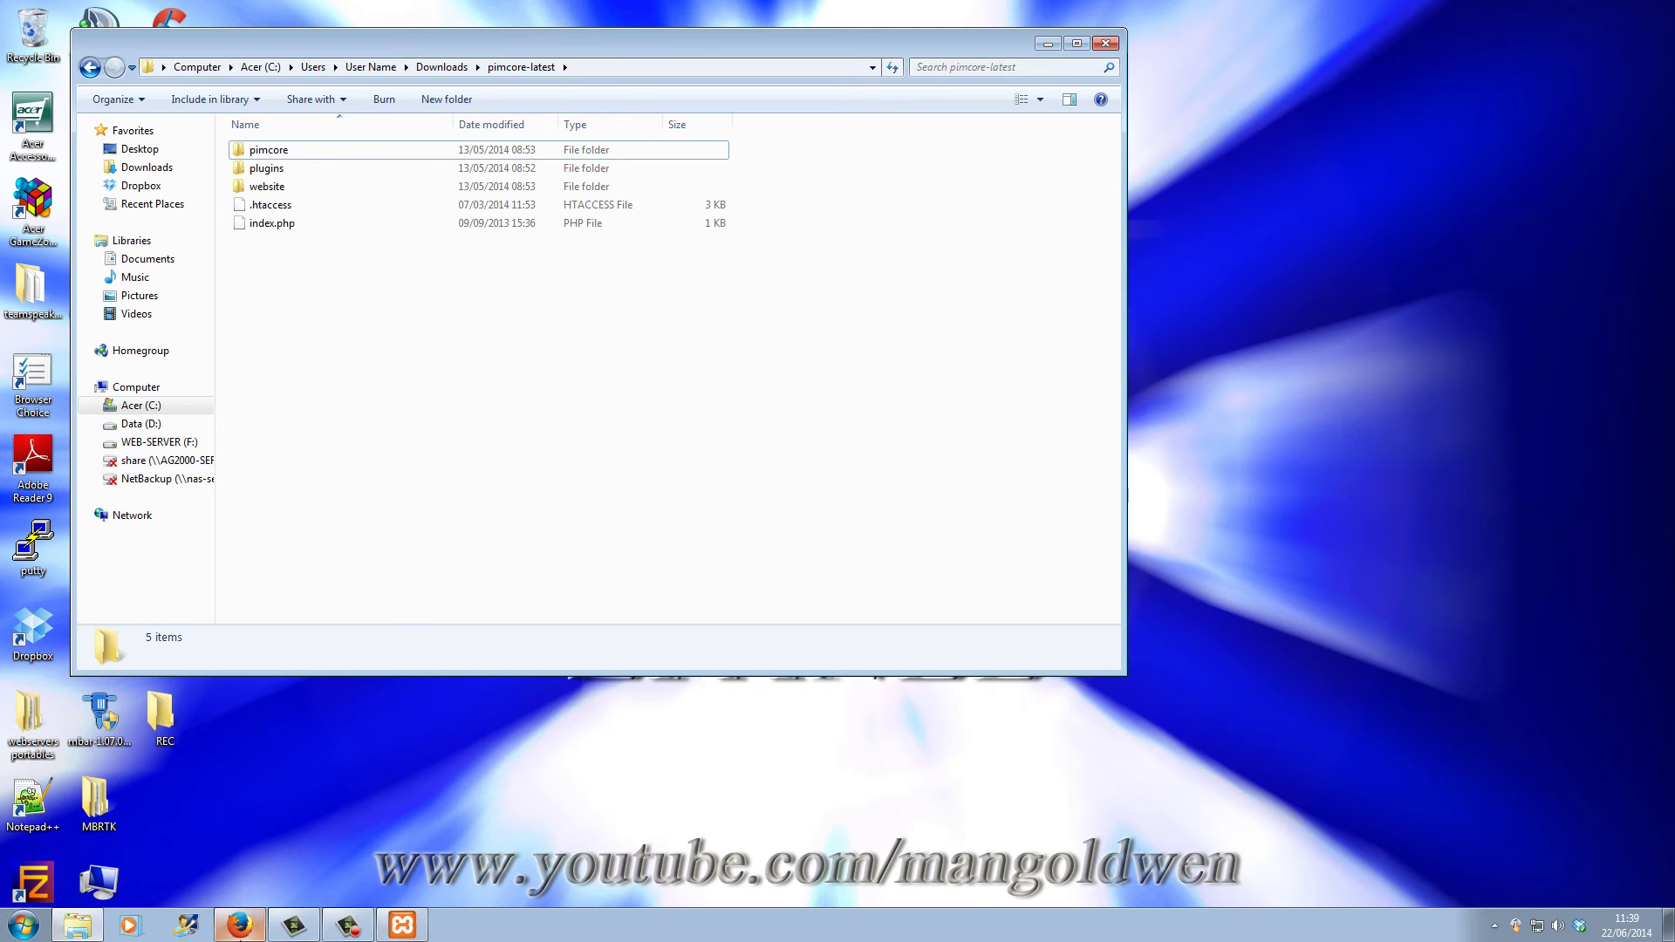
Step: Return to the Pimcore installer in Firefox and keep Mysqli as the database adapter
click(239, 925)
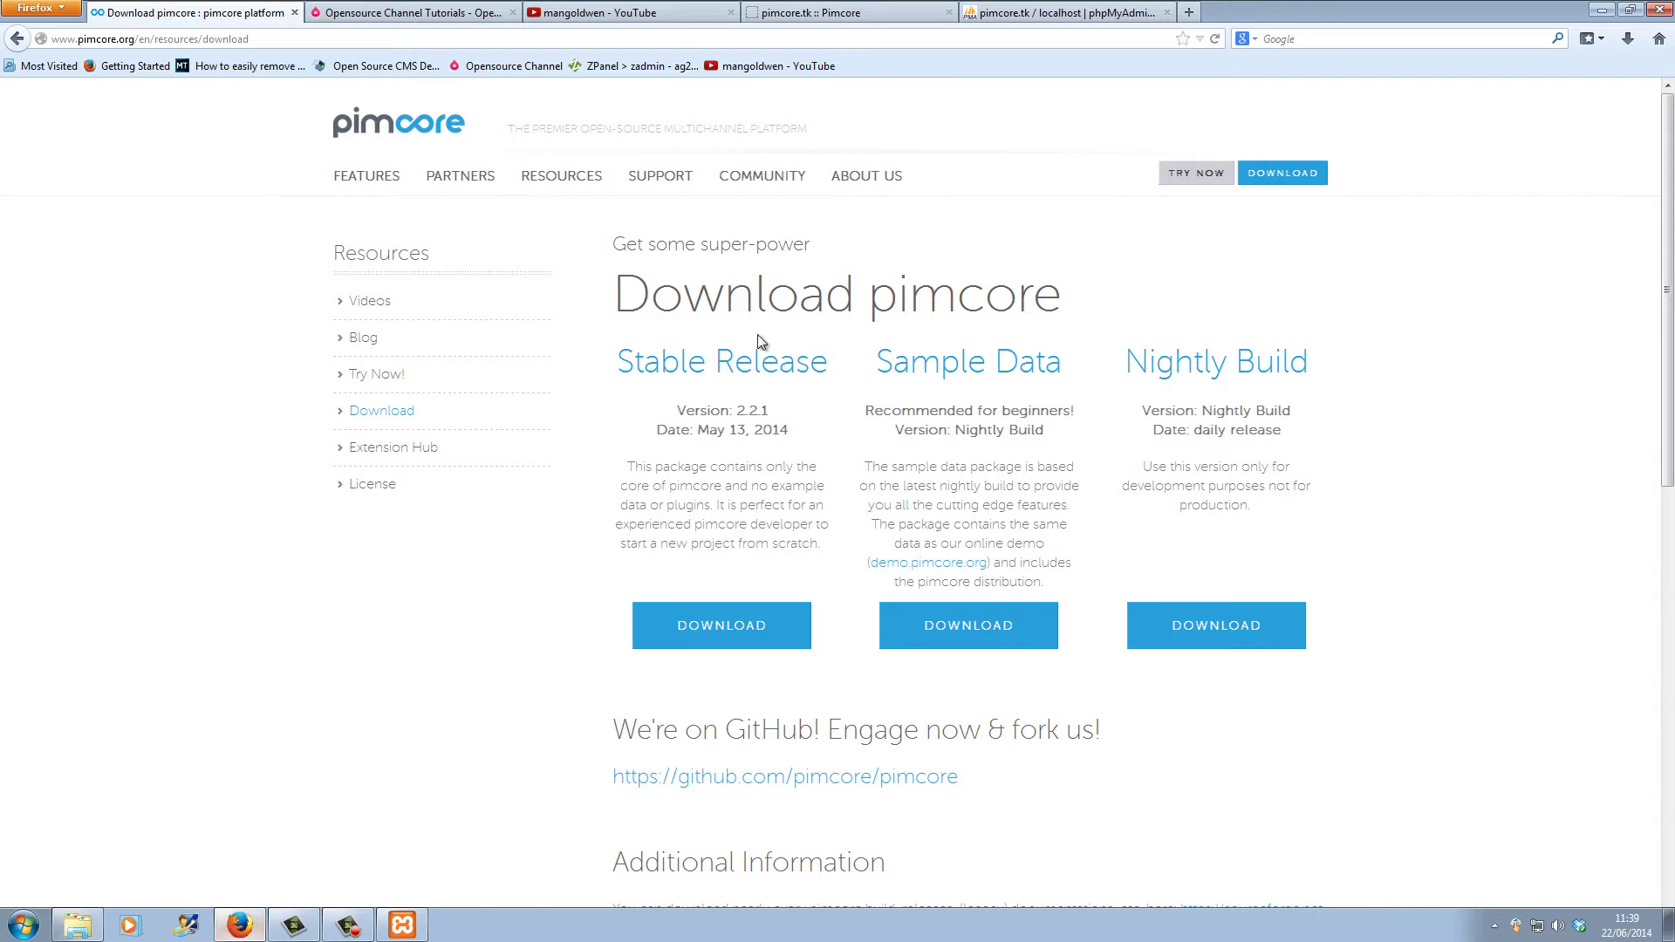
click(871, 14)
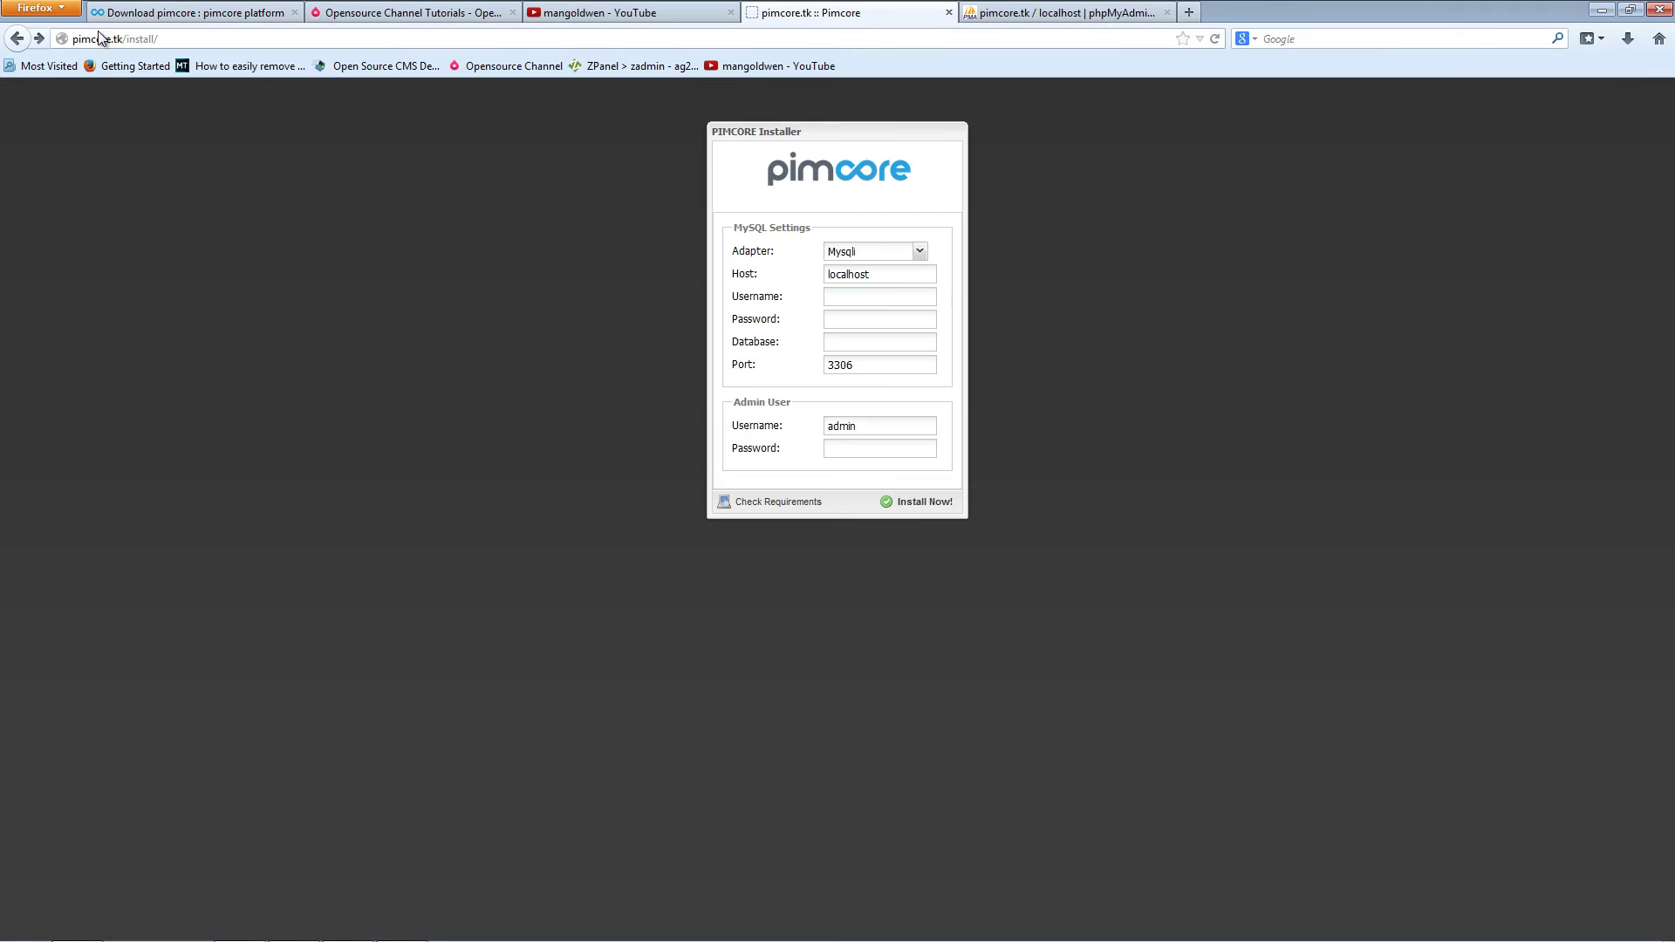
drag(122, 41, 158, 39)
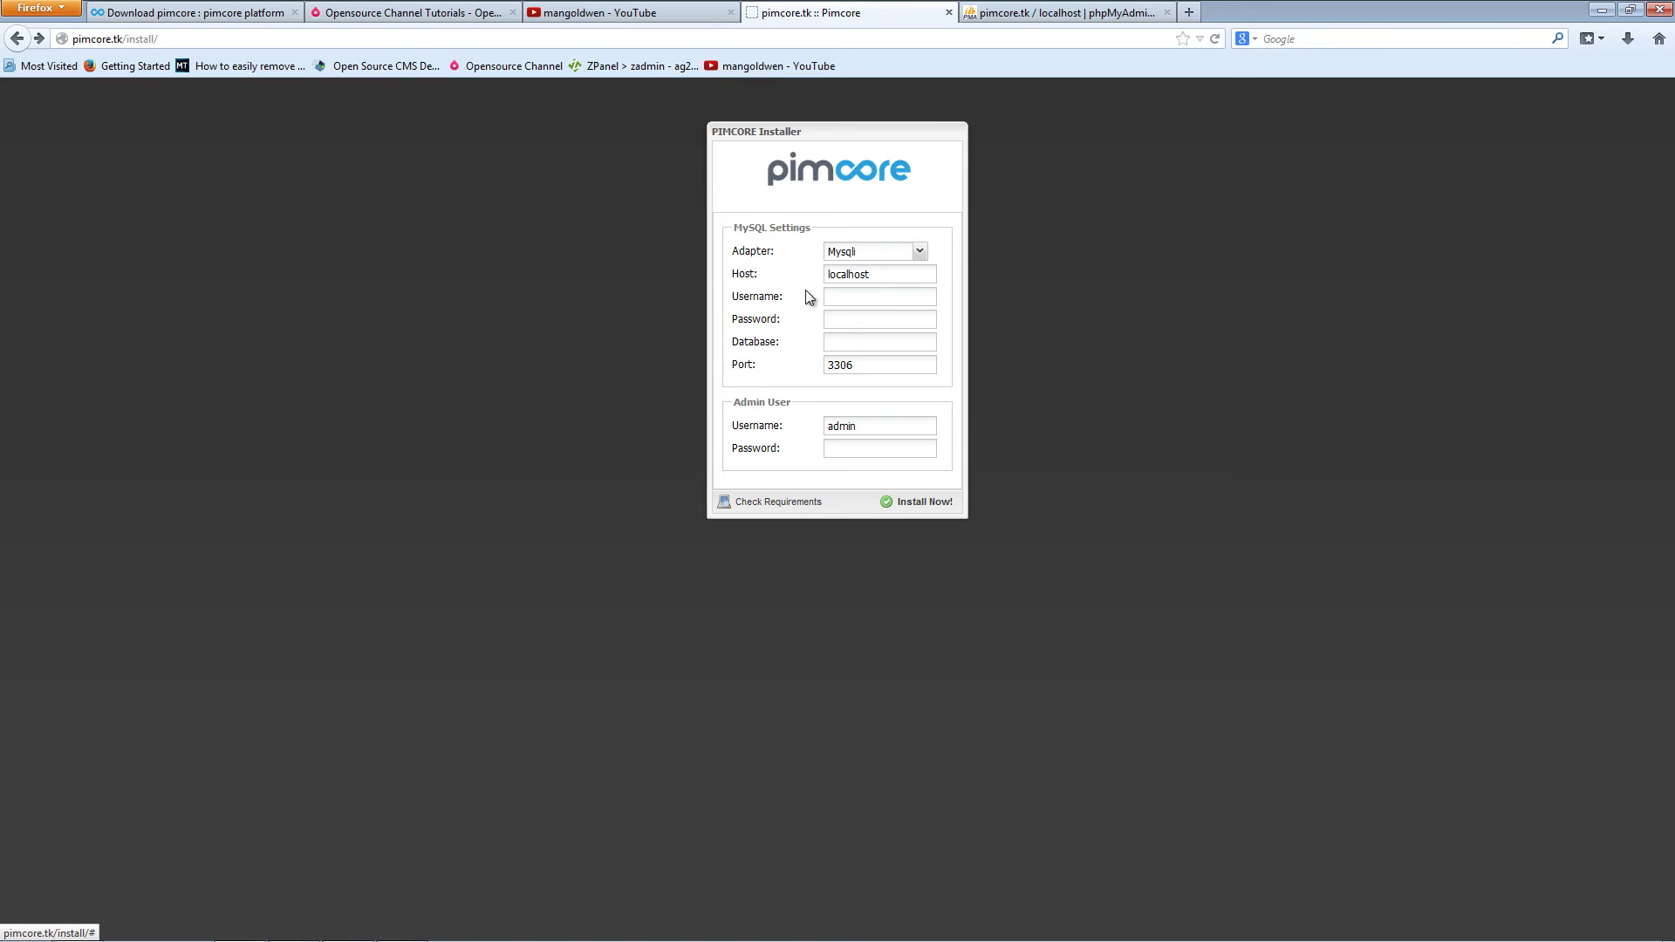
click(922, 256)
click(881, 270)
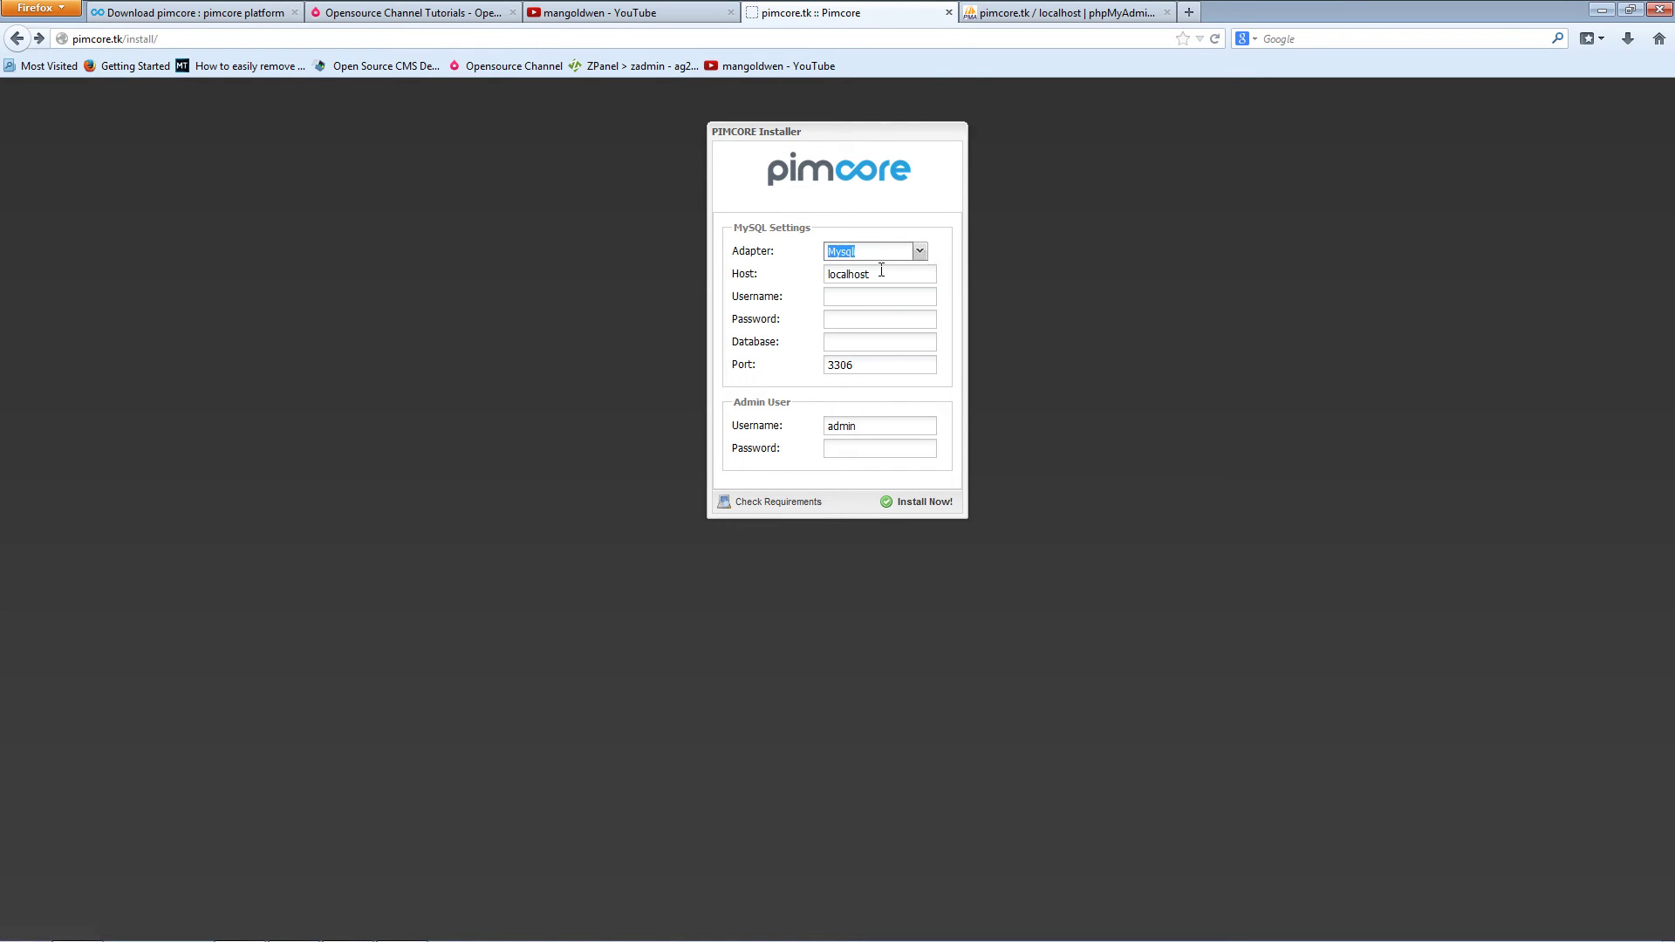
Step: Enter user mangoldwen, its password, database 'pimcore' and the admin password, then go to phpMyAdmin
click(873, 296)
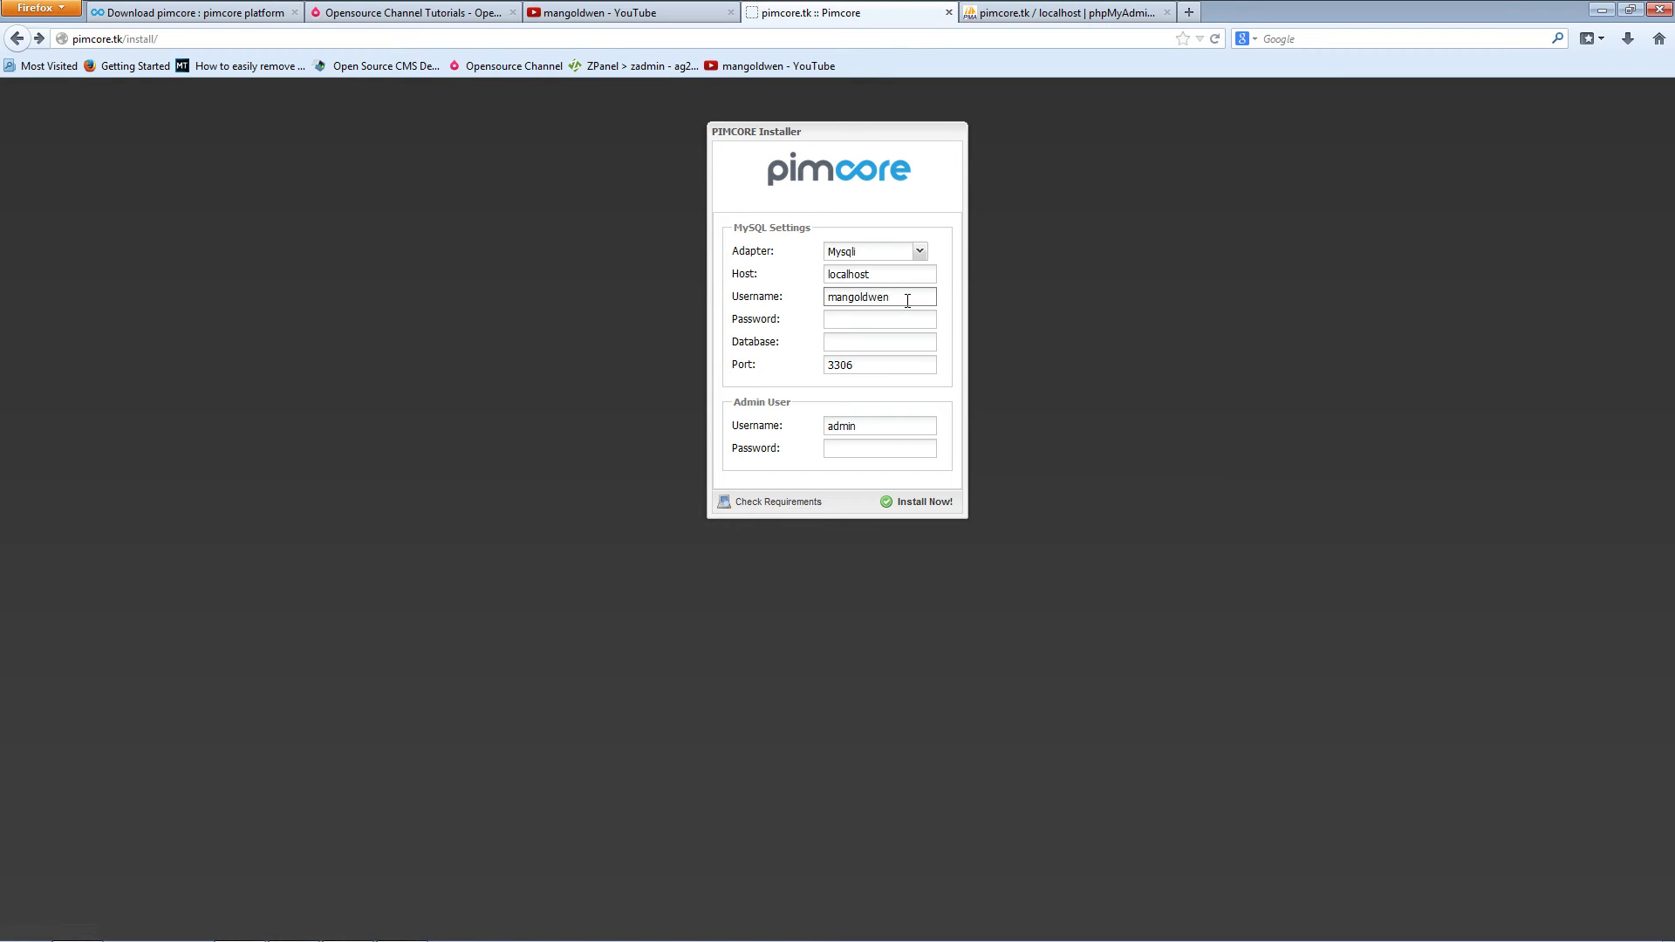
key(Tab)
click(875, 342)
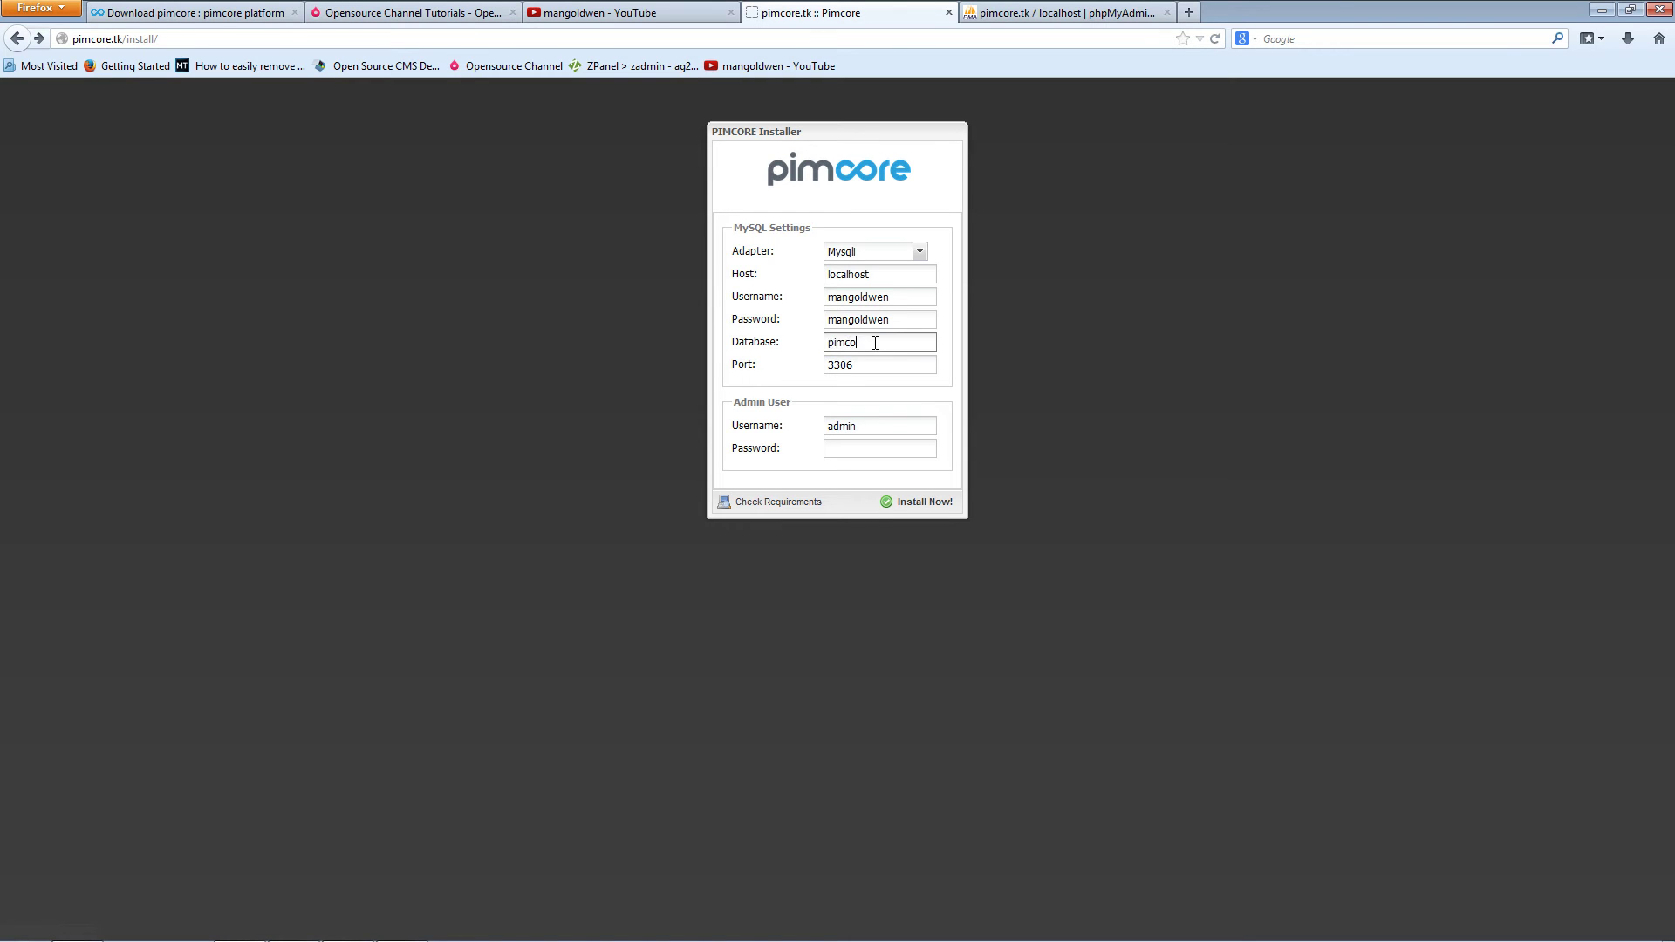
click(847, 449)
click(1055, 18)
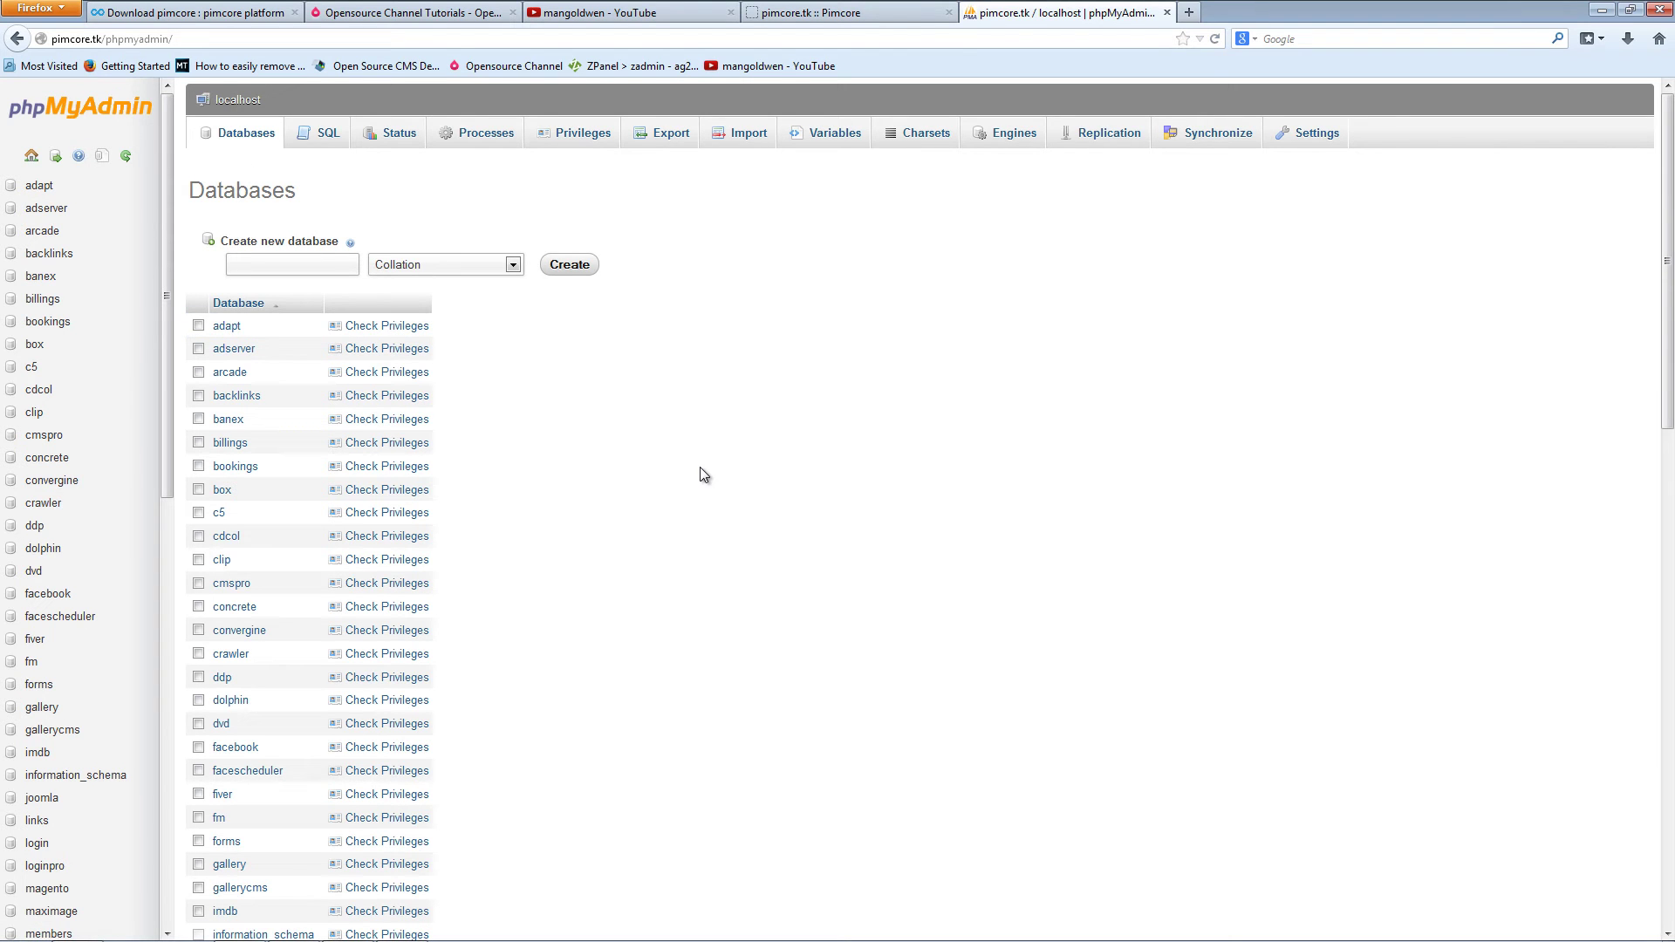
Step: Create the 'pimcore' database in phpMyAdmin and return to the installer tab
click(576, 269)
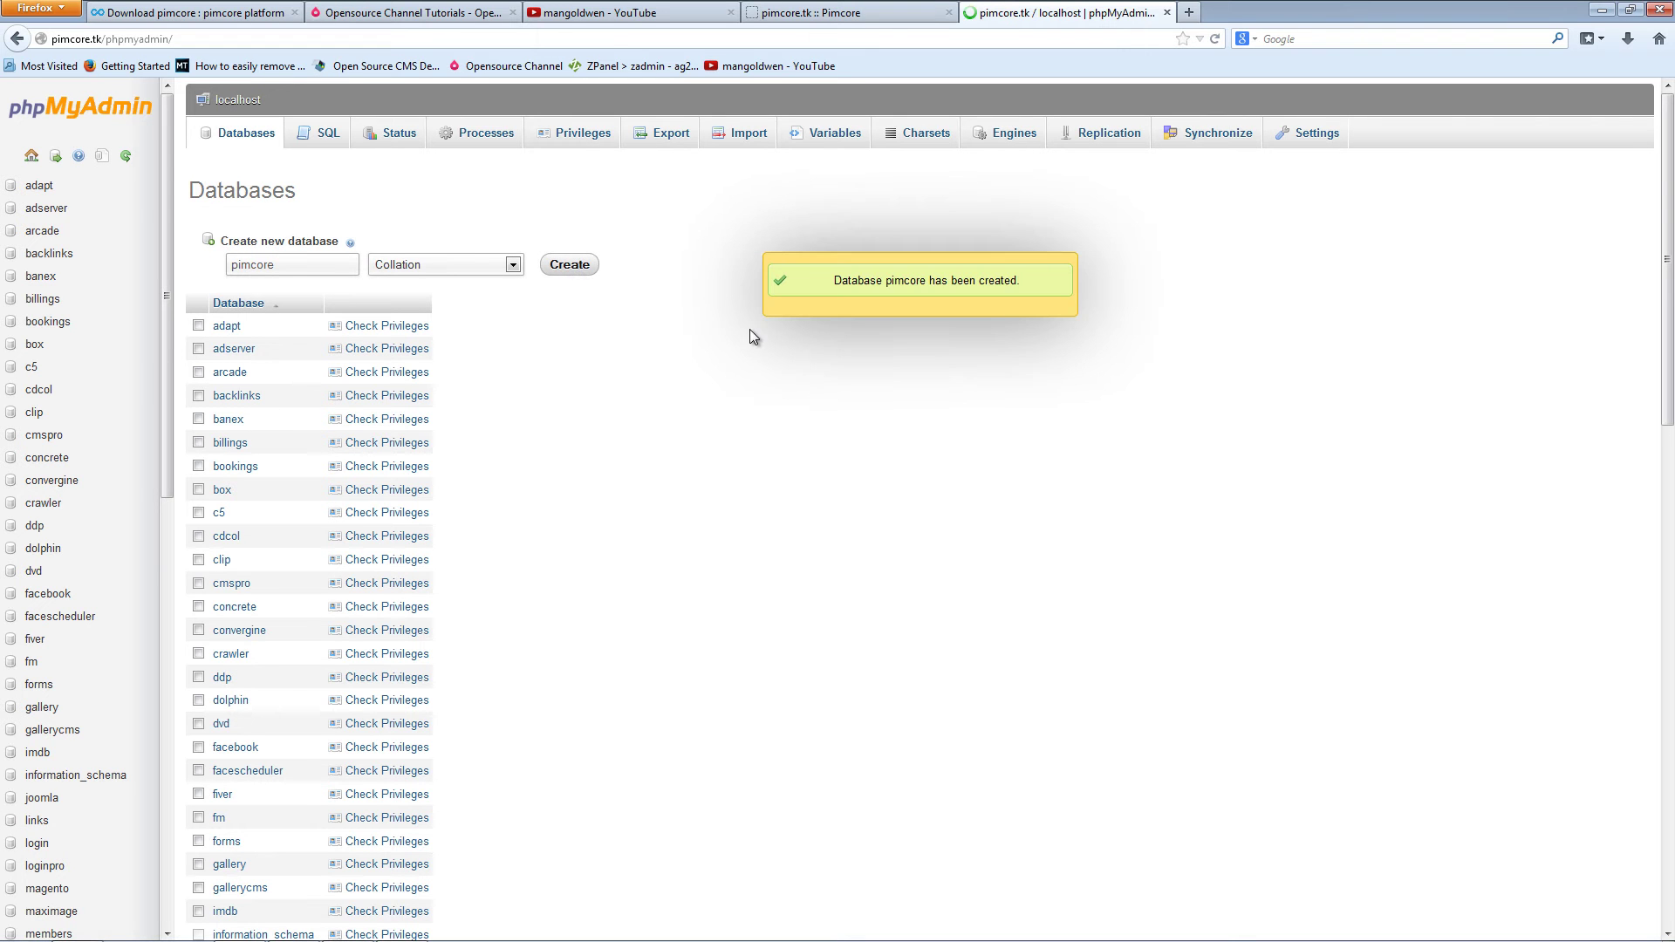
click(829, 14)
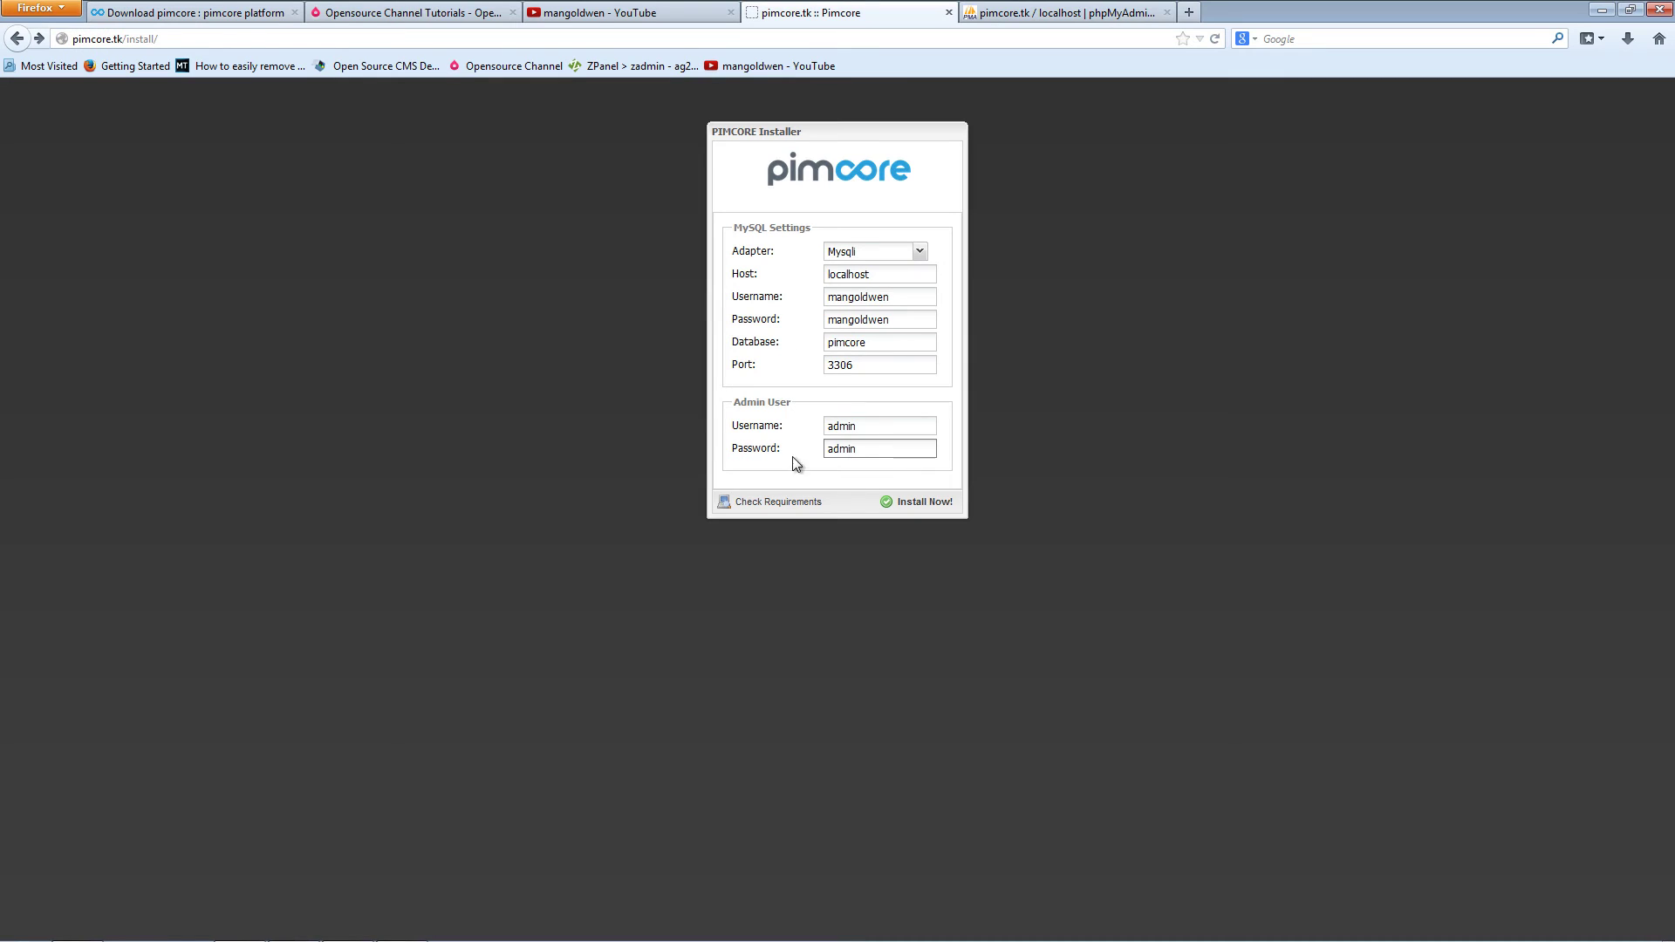
Step: Run the installer, select 'utf-8' in the charset error, and go back to phpMyAdmin
click(925, 508)
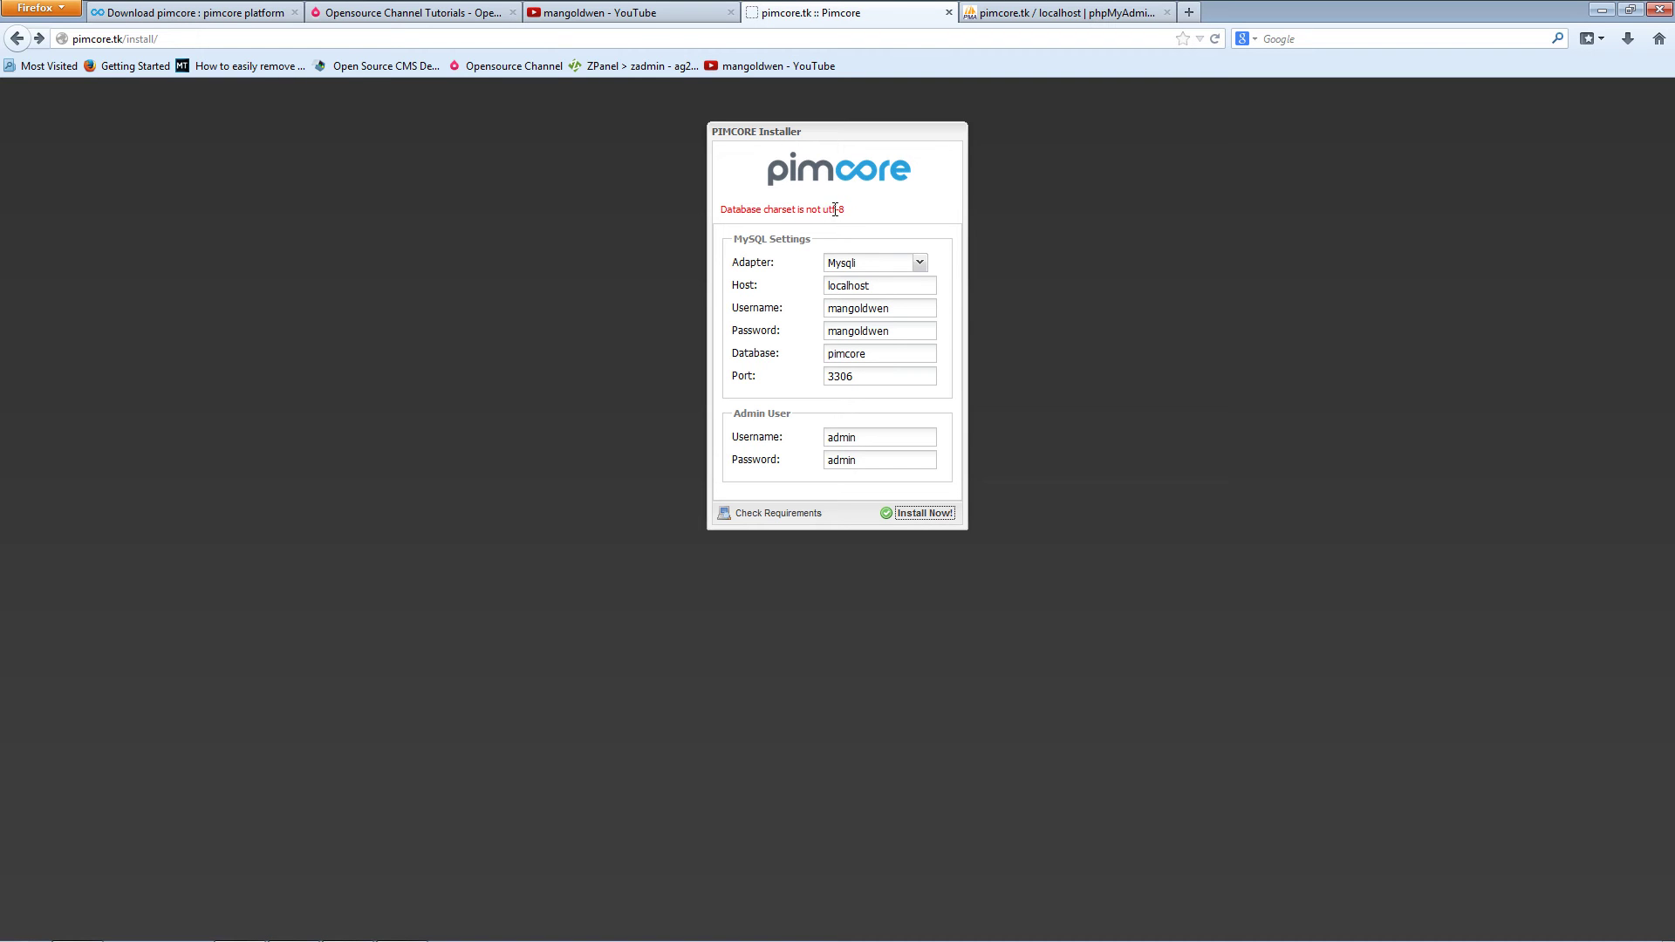
drag(823, 209, 849, 212)
right_click(837, 211)
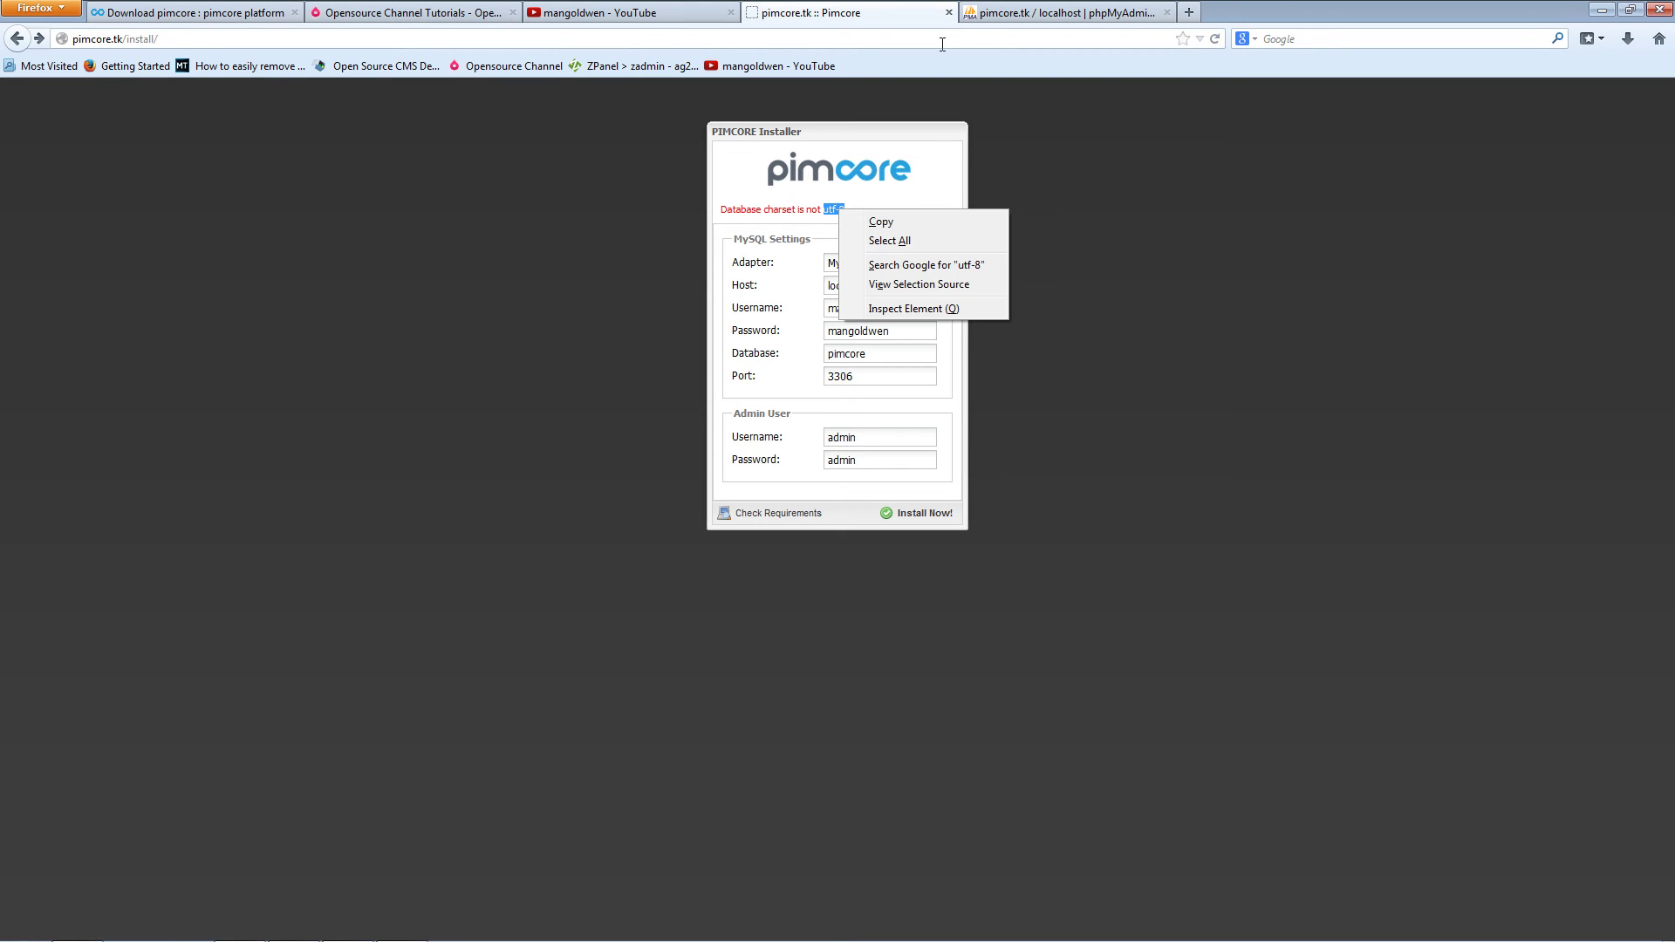
click(1063, 18)
scroll(964, 497, down, 4)
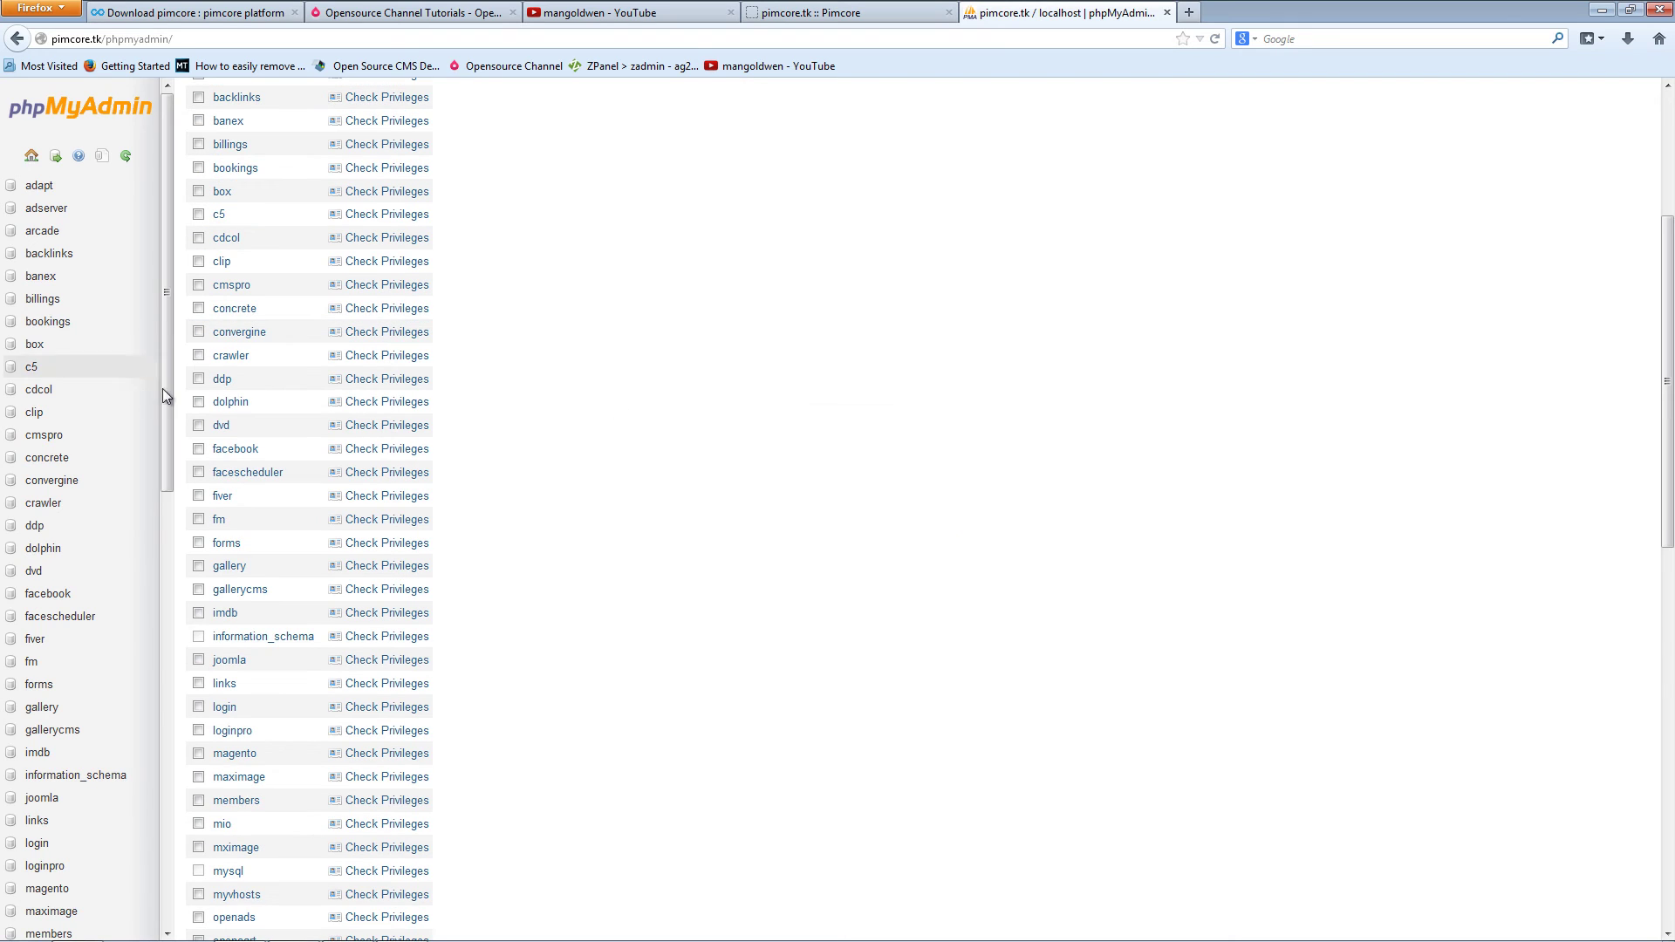
drag(166, 389, 131, 935)
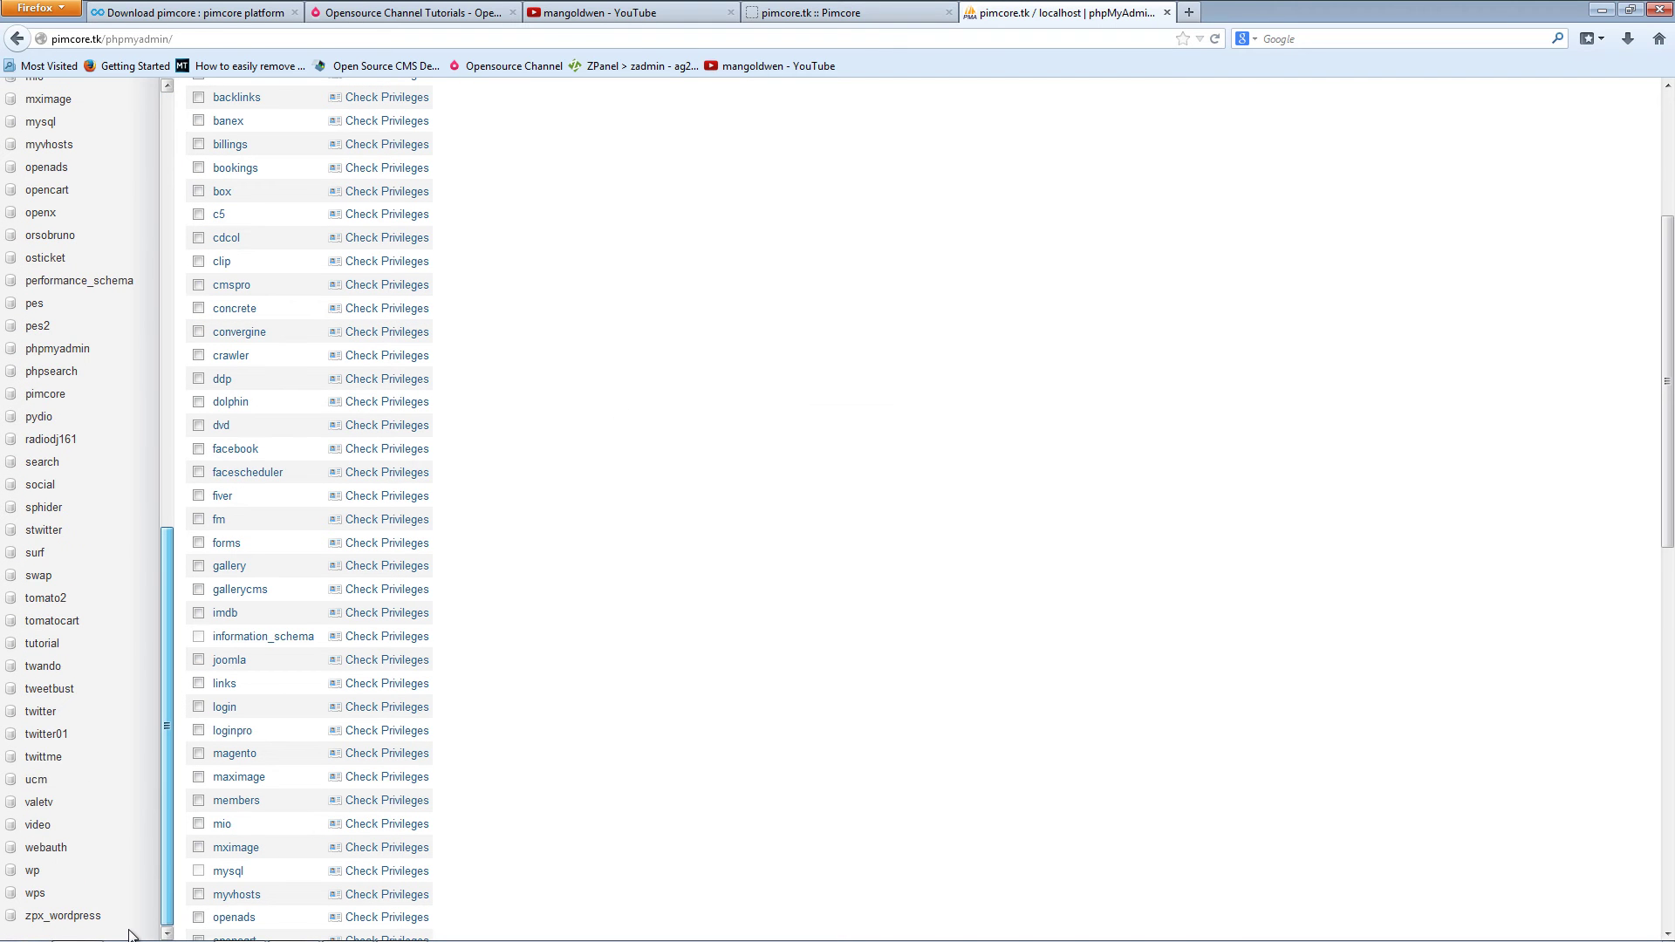
Step: Open the pimcore database, then go back to the phpMyAdmin home page
click(45, 392)
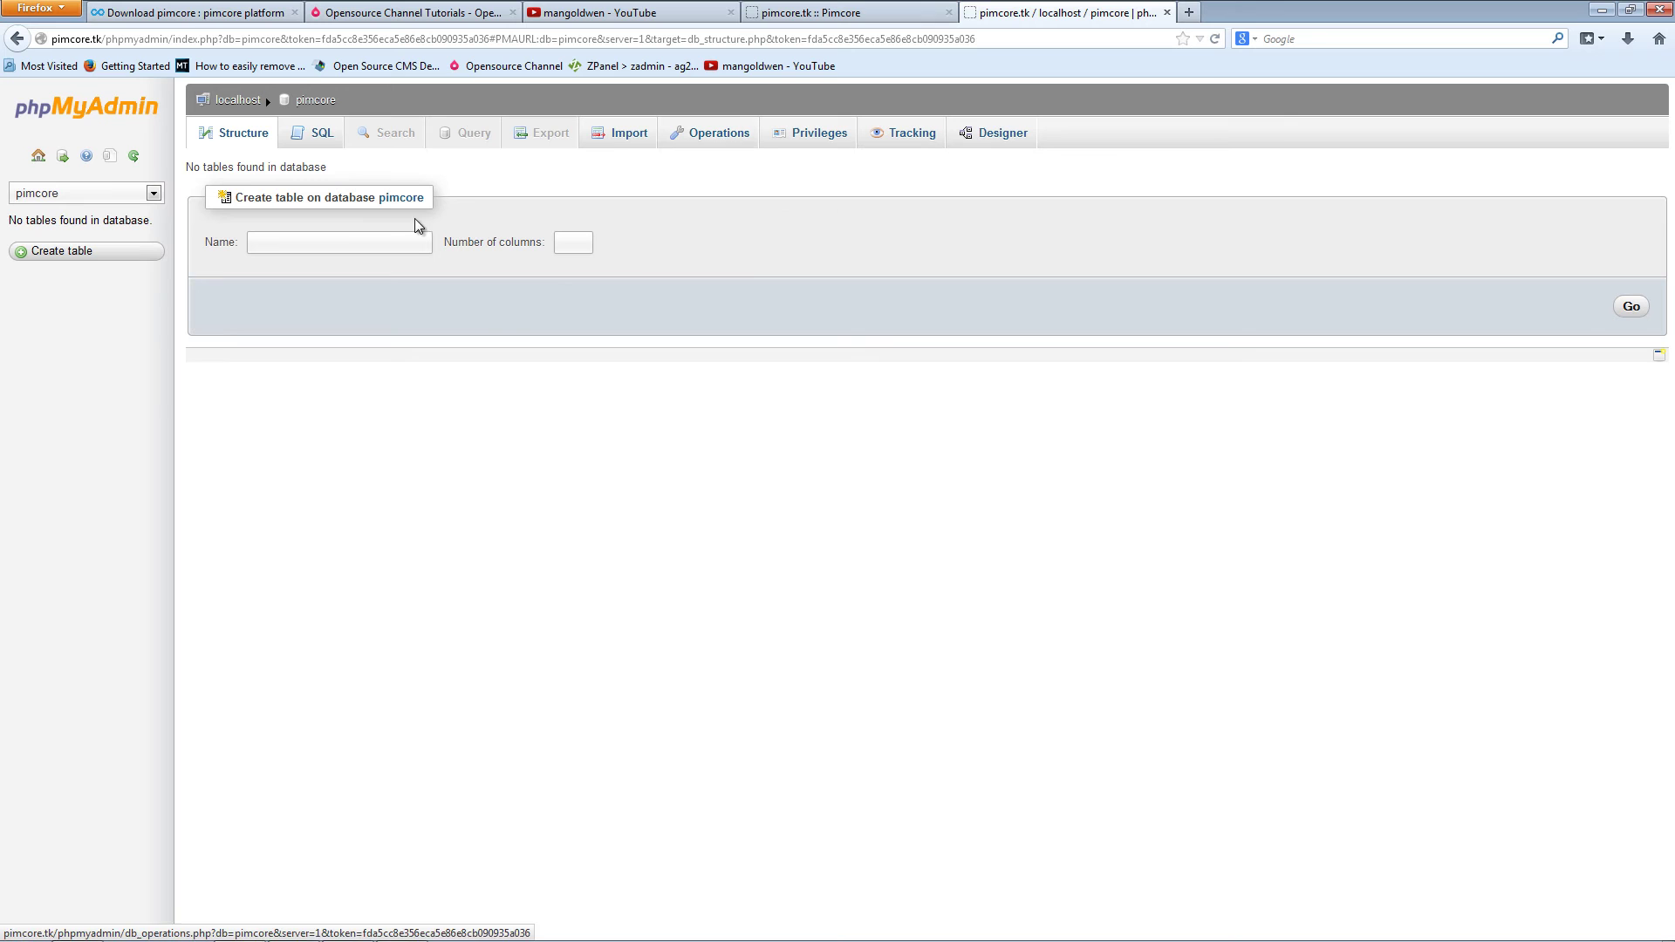
click(17, 41)
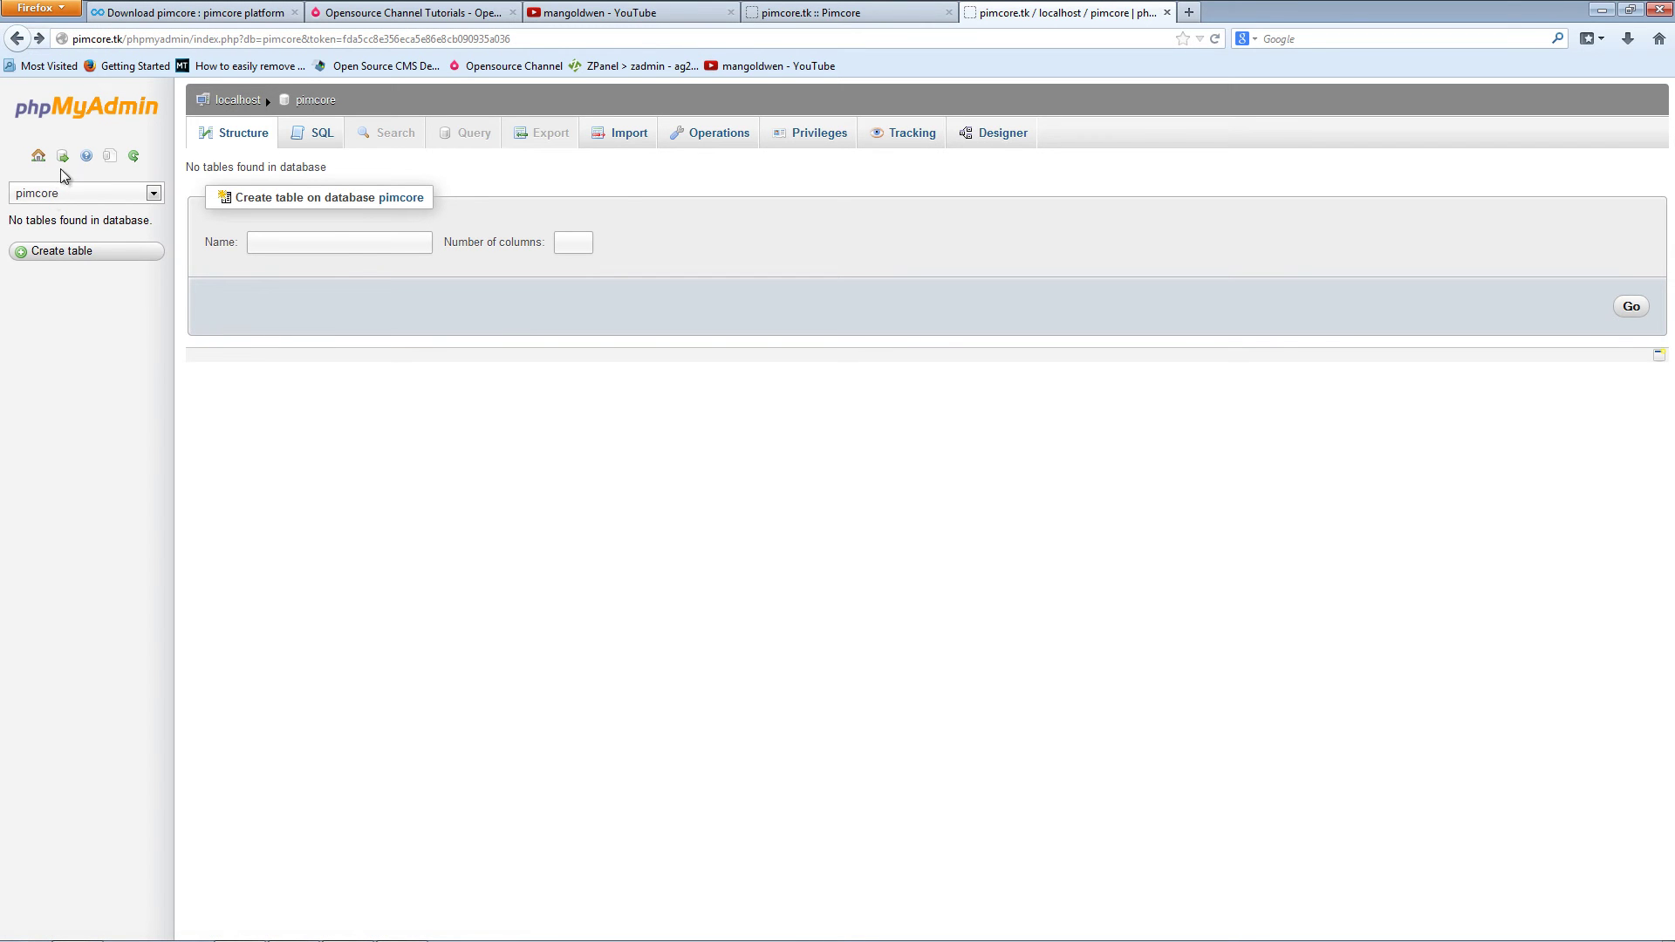
click(48, 192)
click(39, 156)
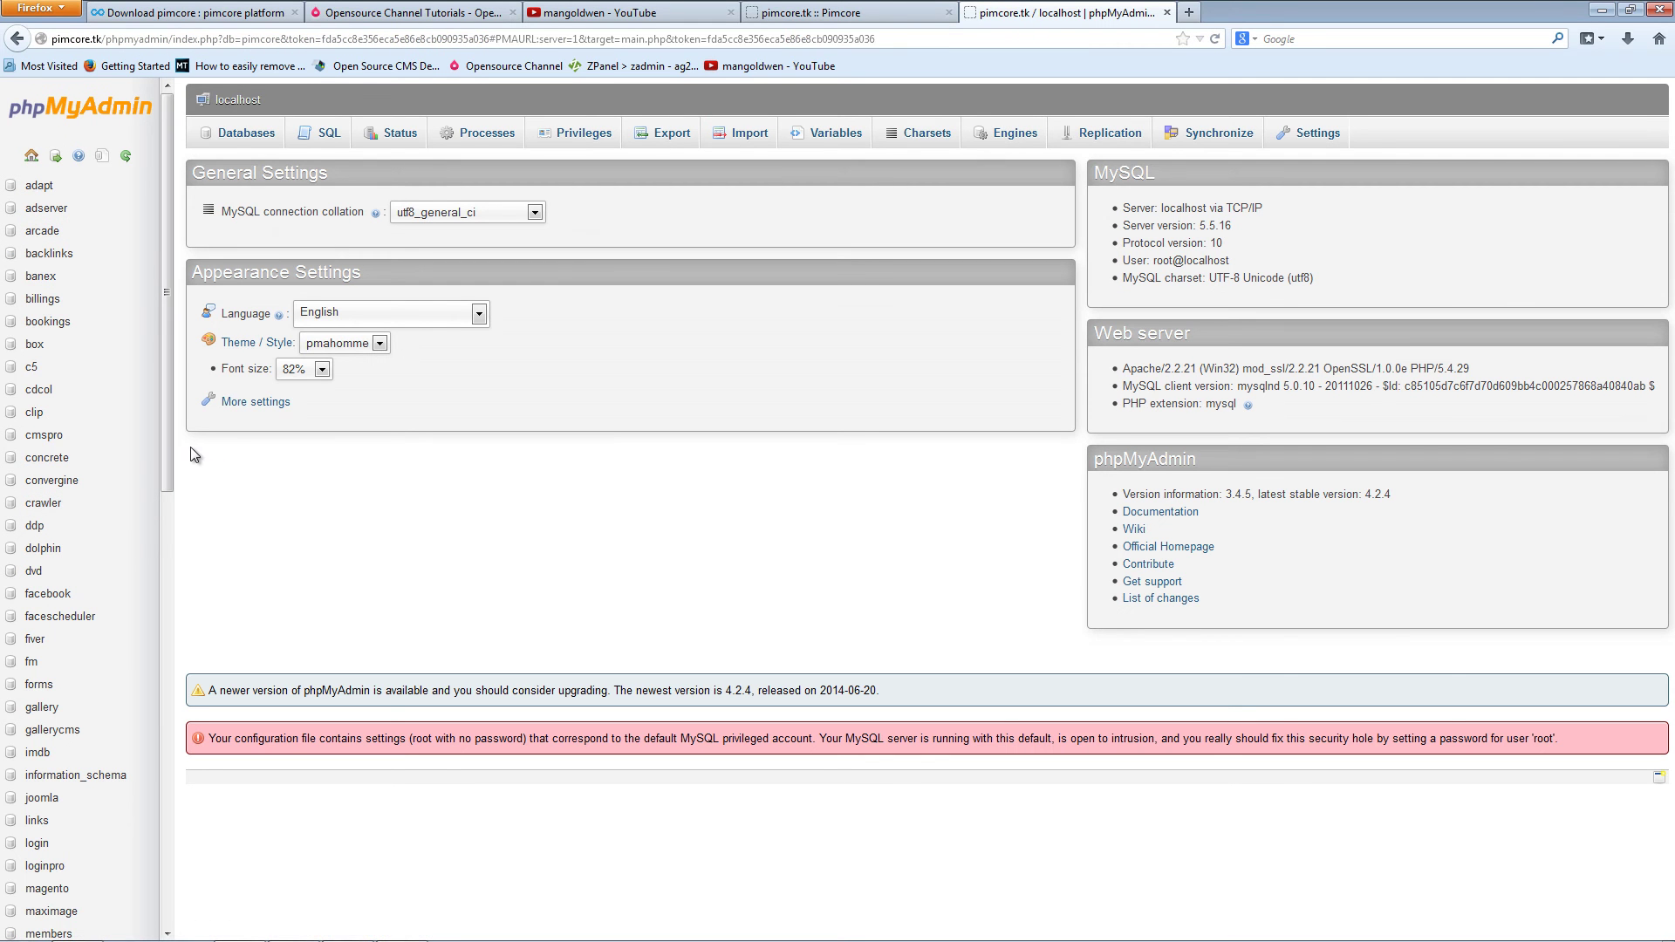
drag(166, 467, 158, 643)
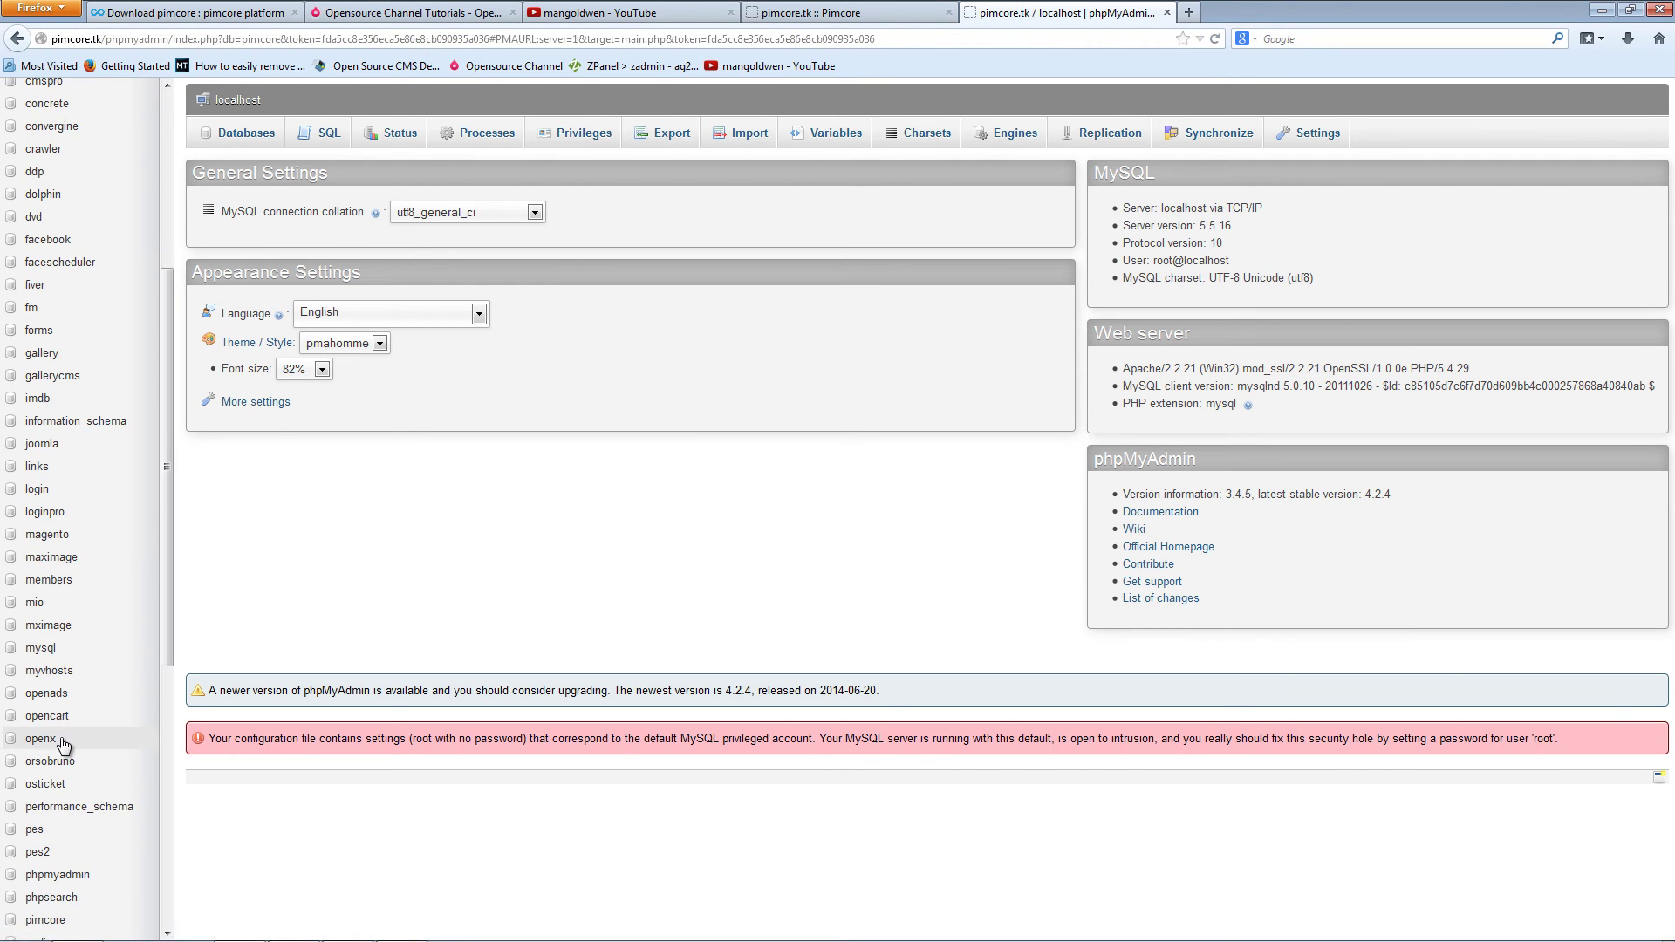
scroll(79, 791, down, 3)
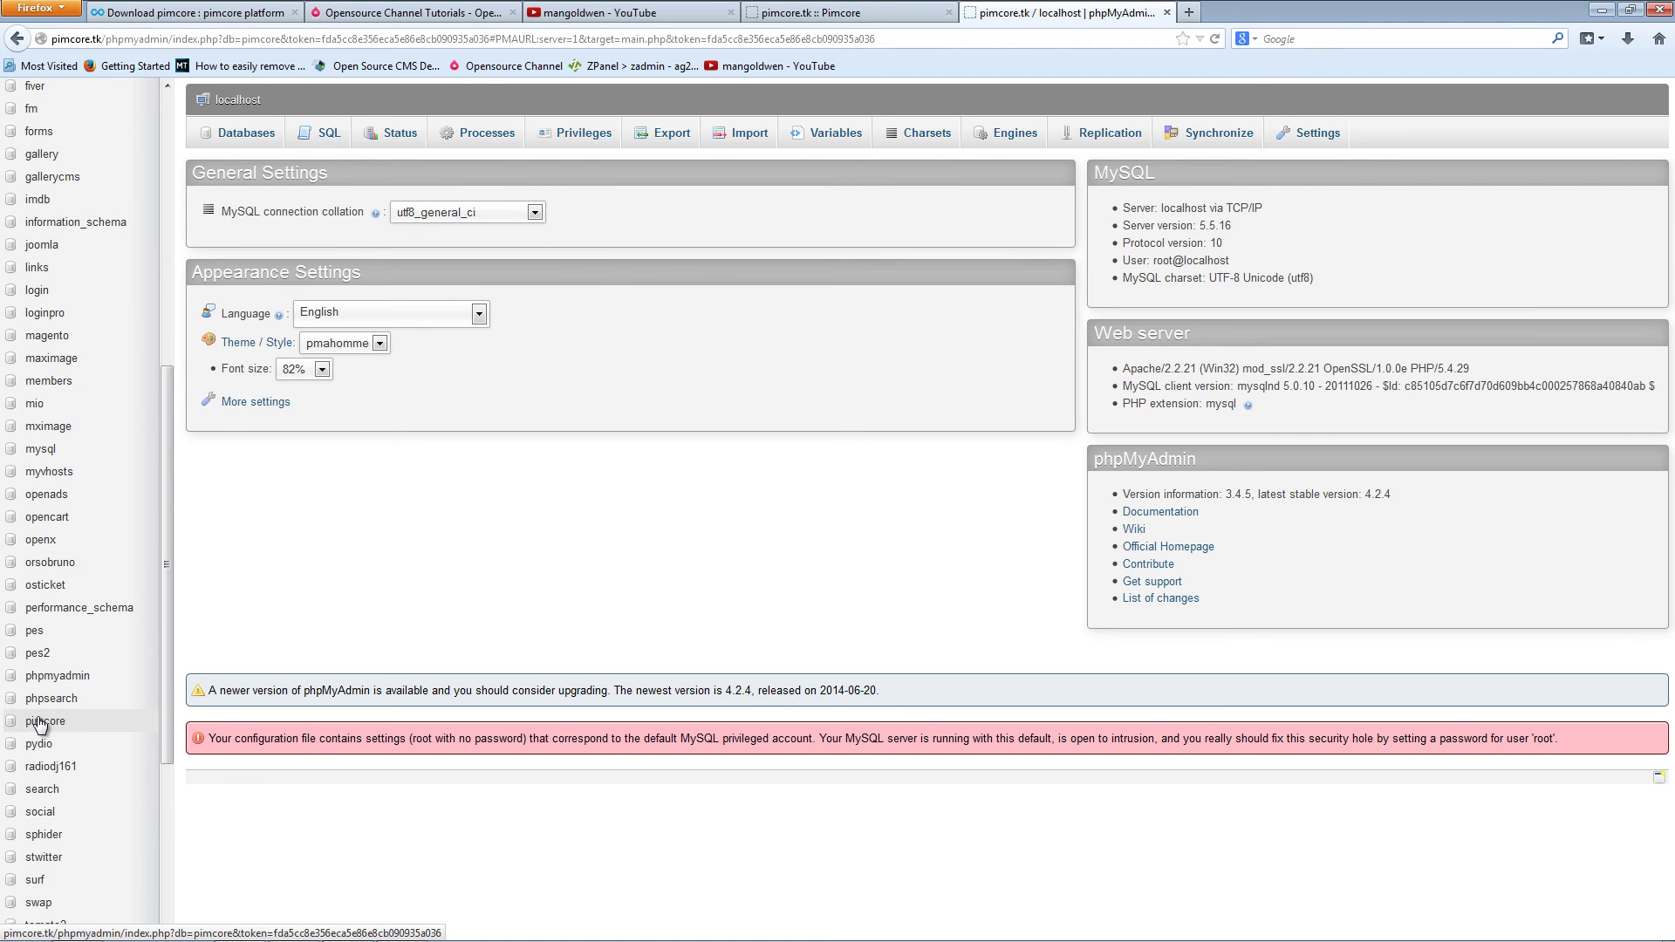
Step: Reopen the empty pimcore database, view its SQL and Structure pages, then go to localhost
click(42, 720)
right_click(39, 720)
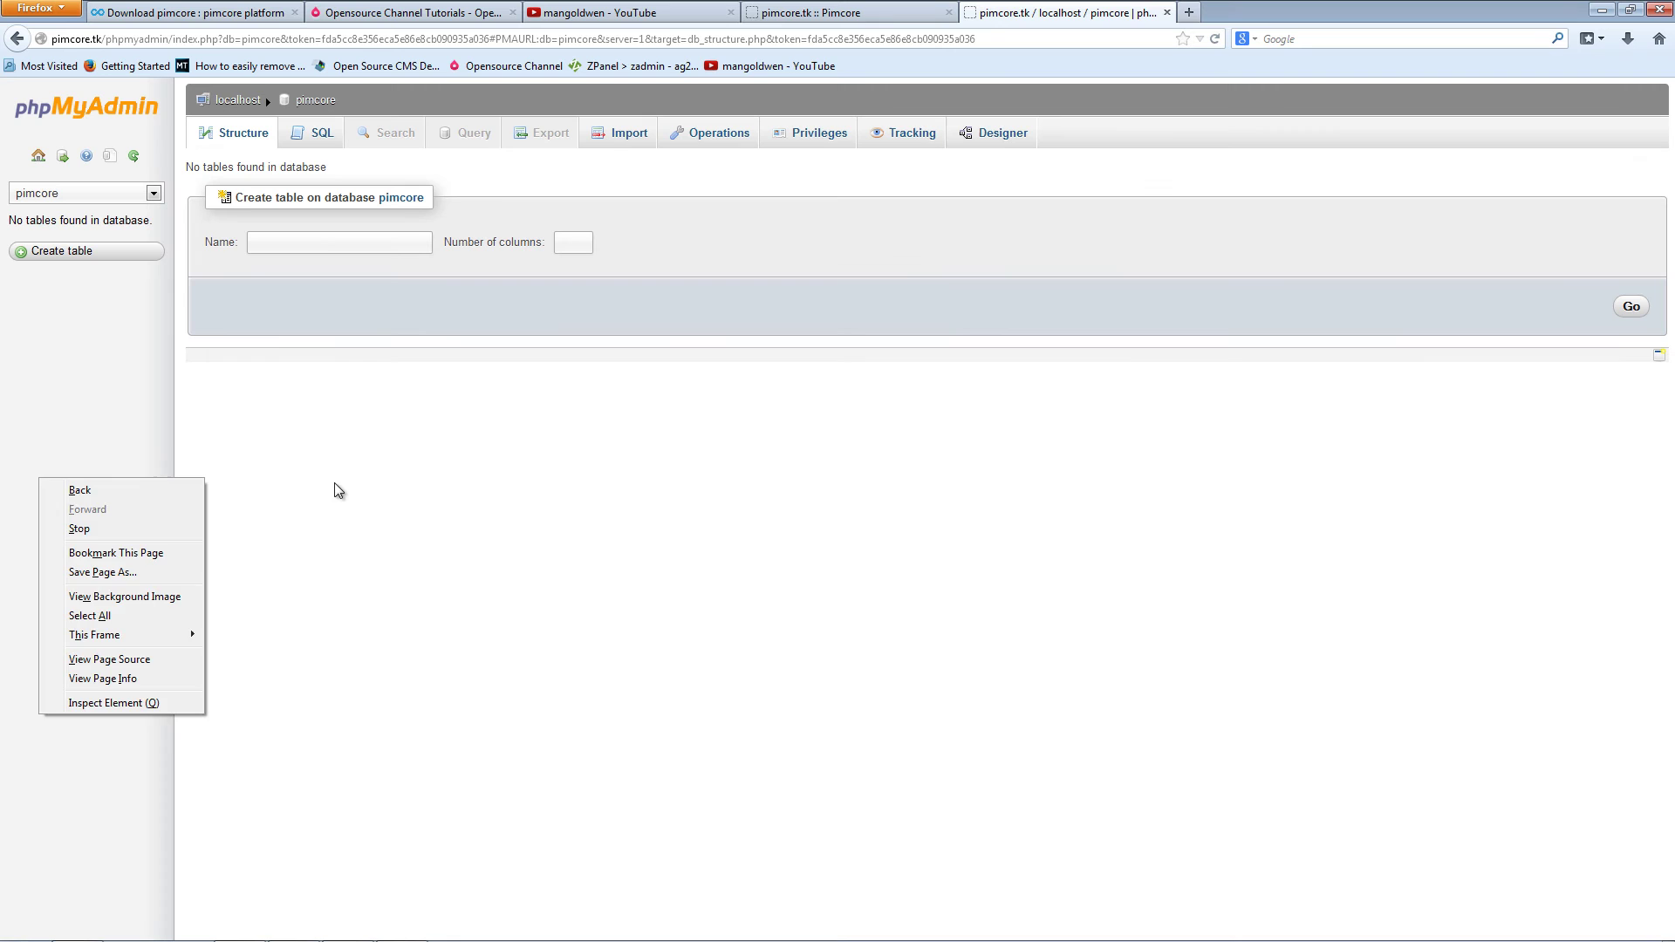
click(405, 442)
click(318, 146)
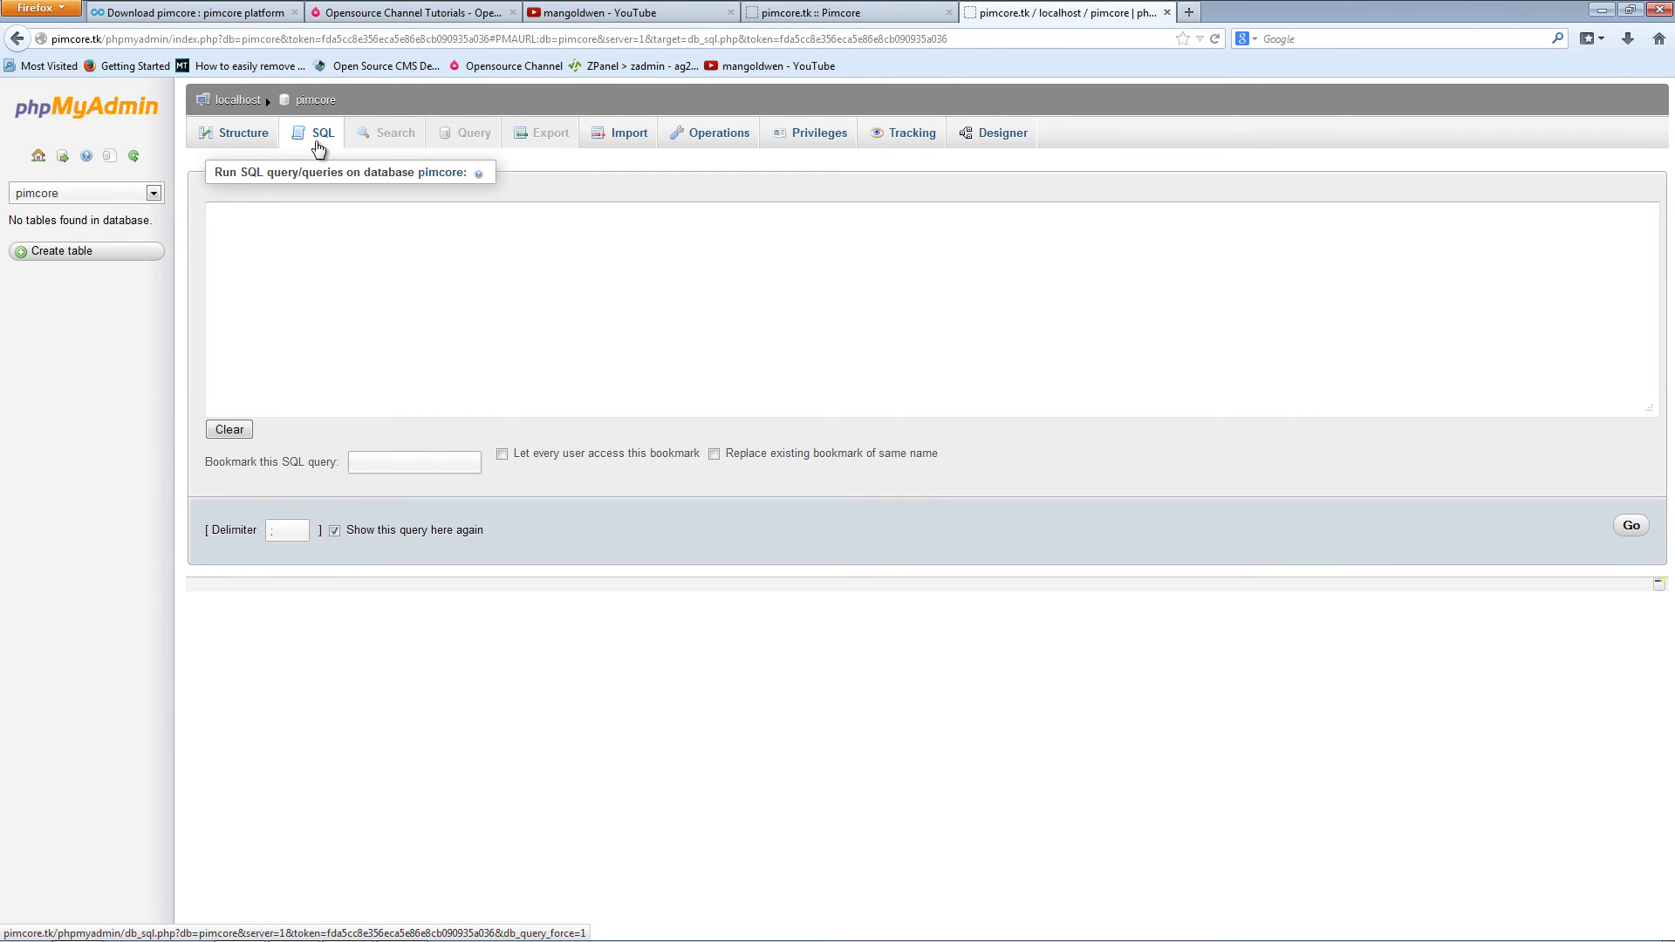
click(245, 135)
click(244, 102)
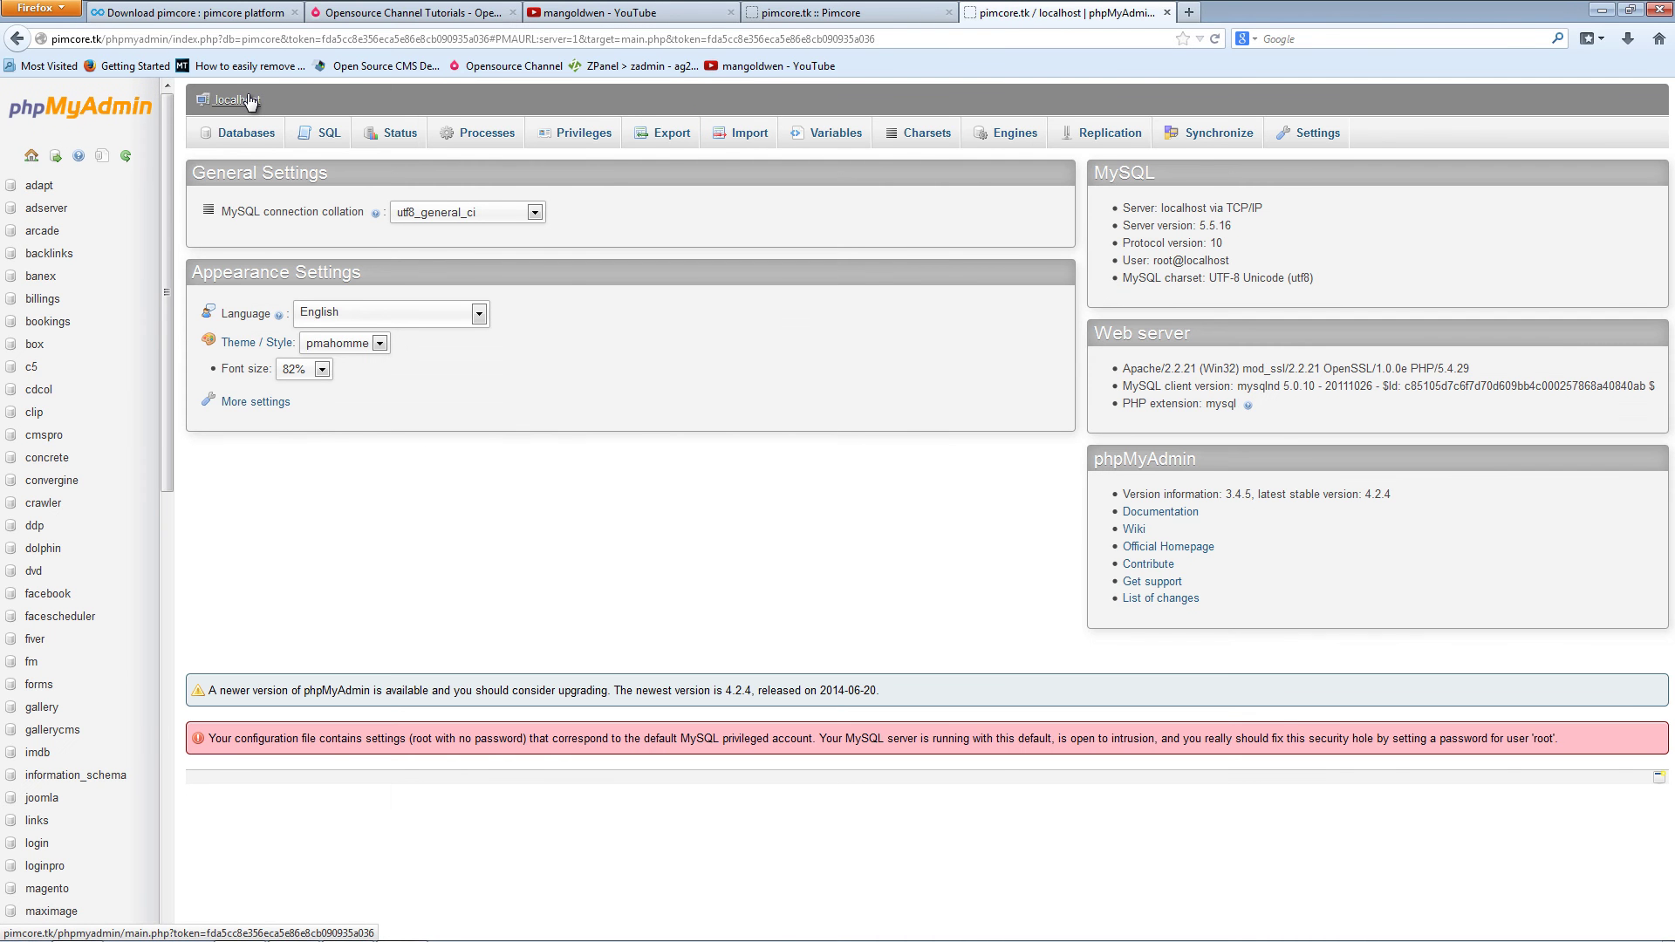
Step: Tick pimcore in the Databases list and run Check Privileges, then return to the list
click(250, 139)
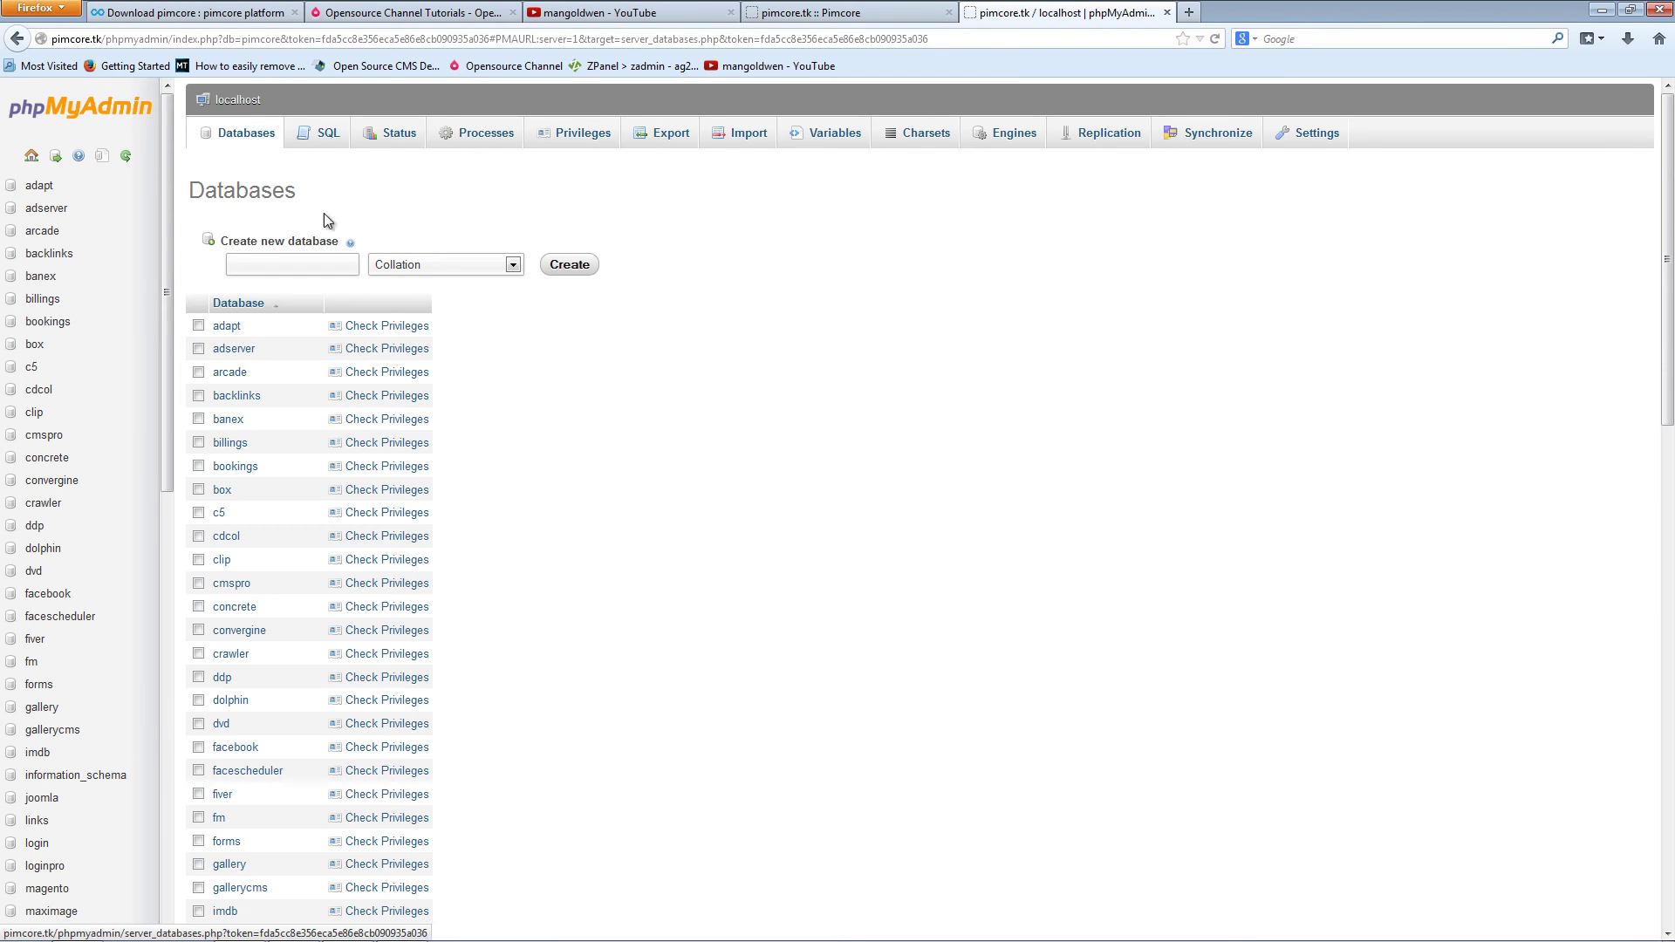
scroll(625, 535, down, 8)
scroll(624, 535, down, 2)
scroll(624, 533, down, 3)
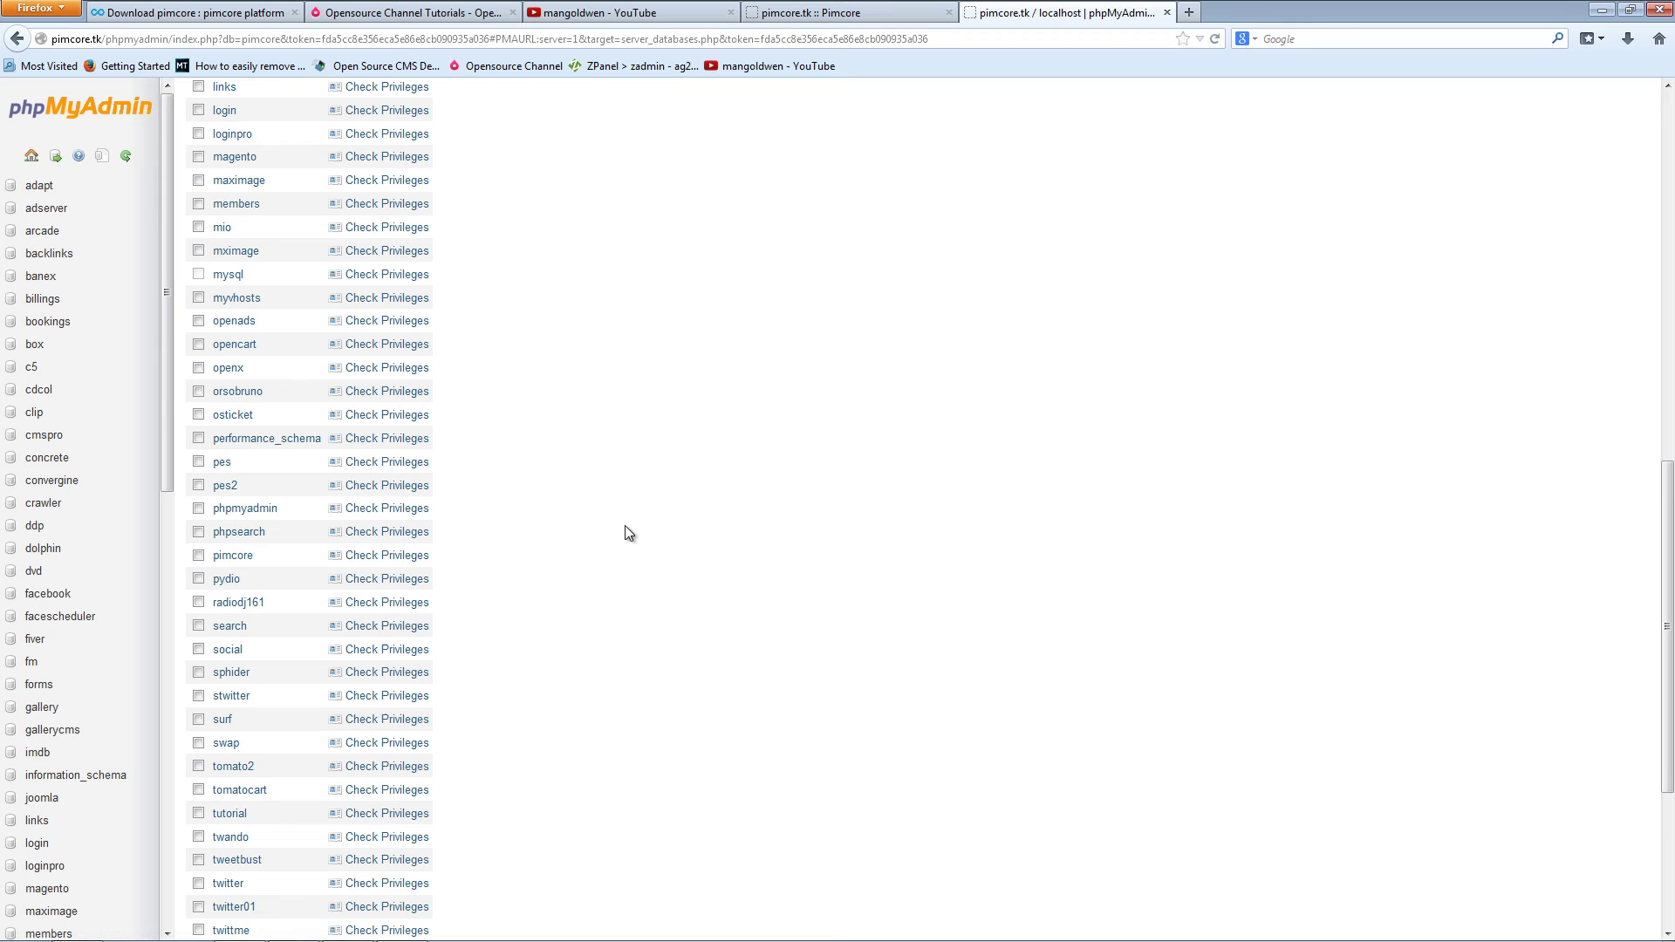
scroll(624, 533, down, 3)
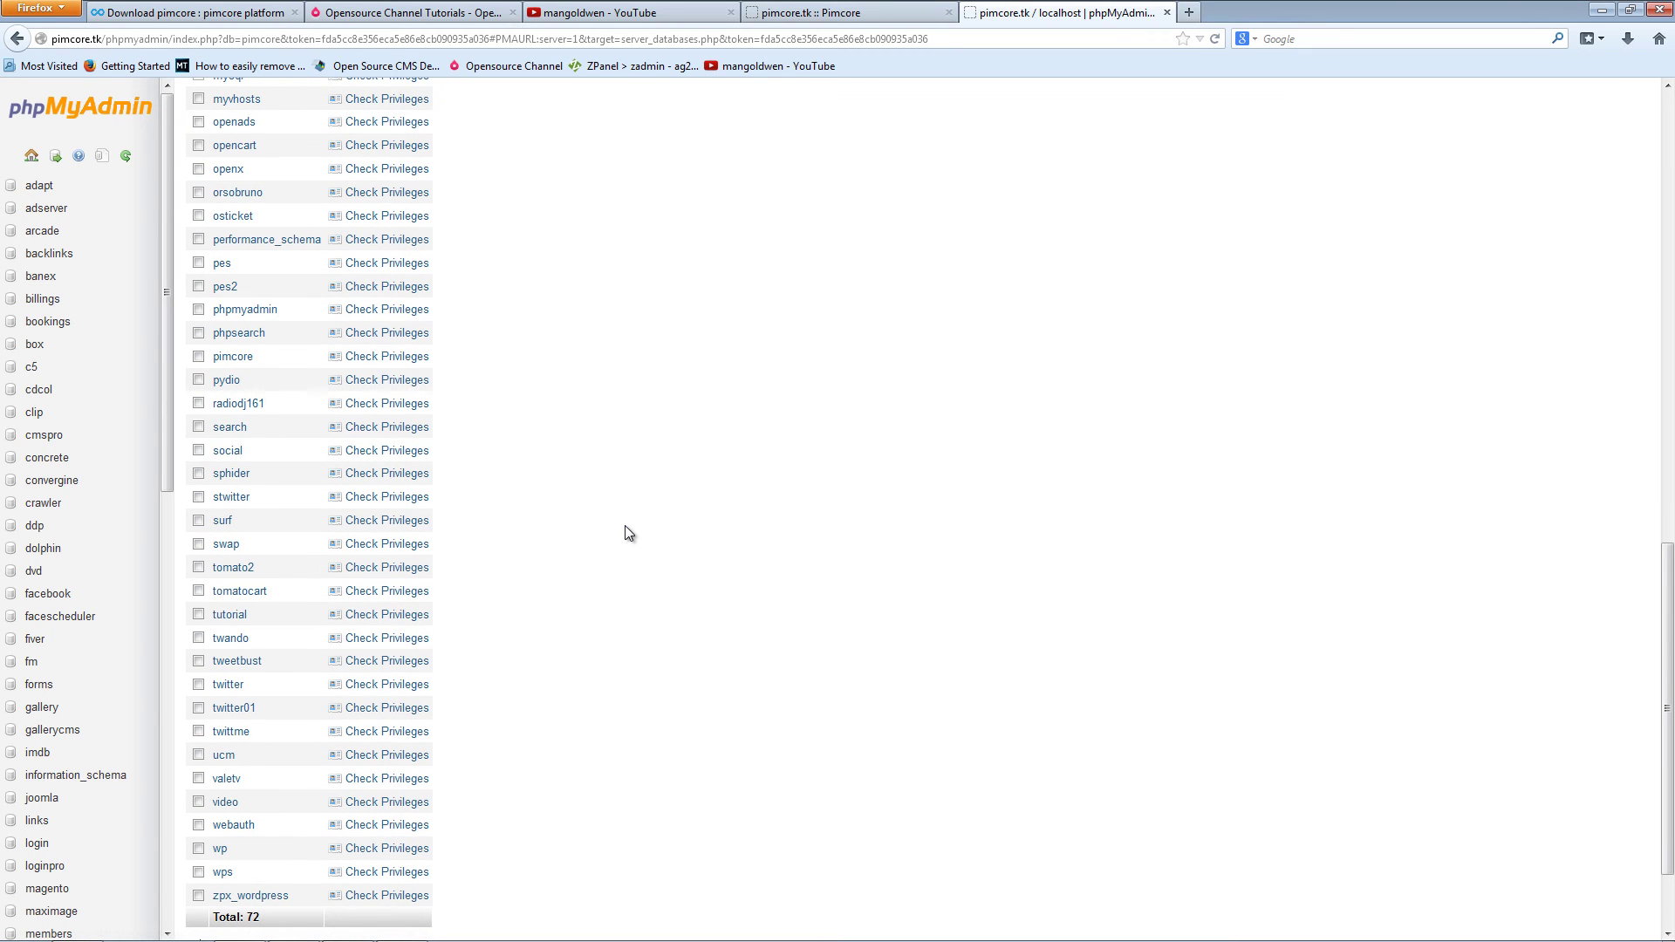
click(198, 357)
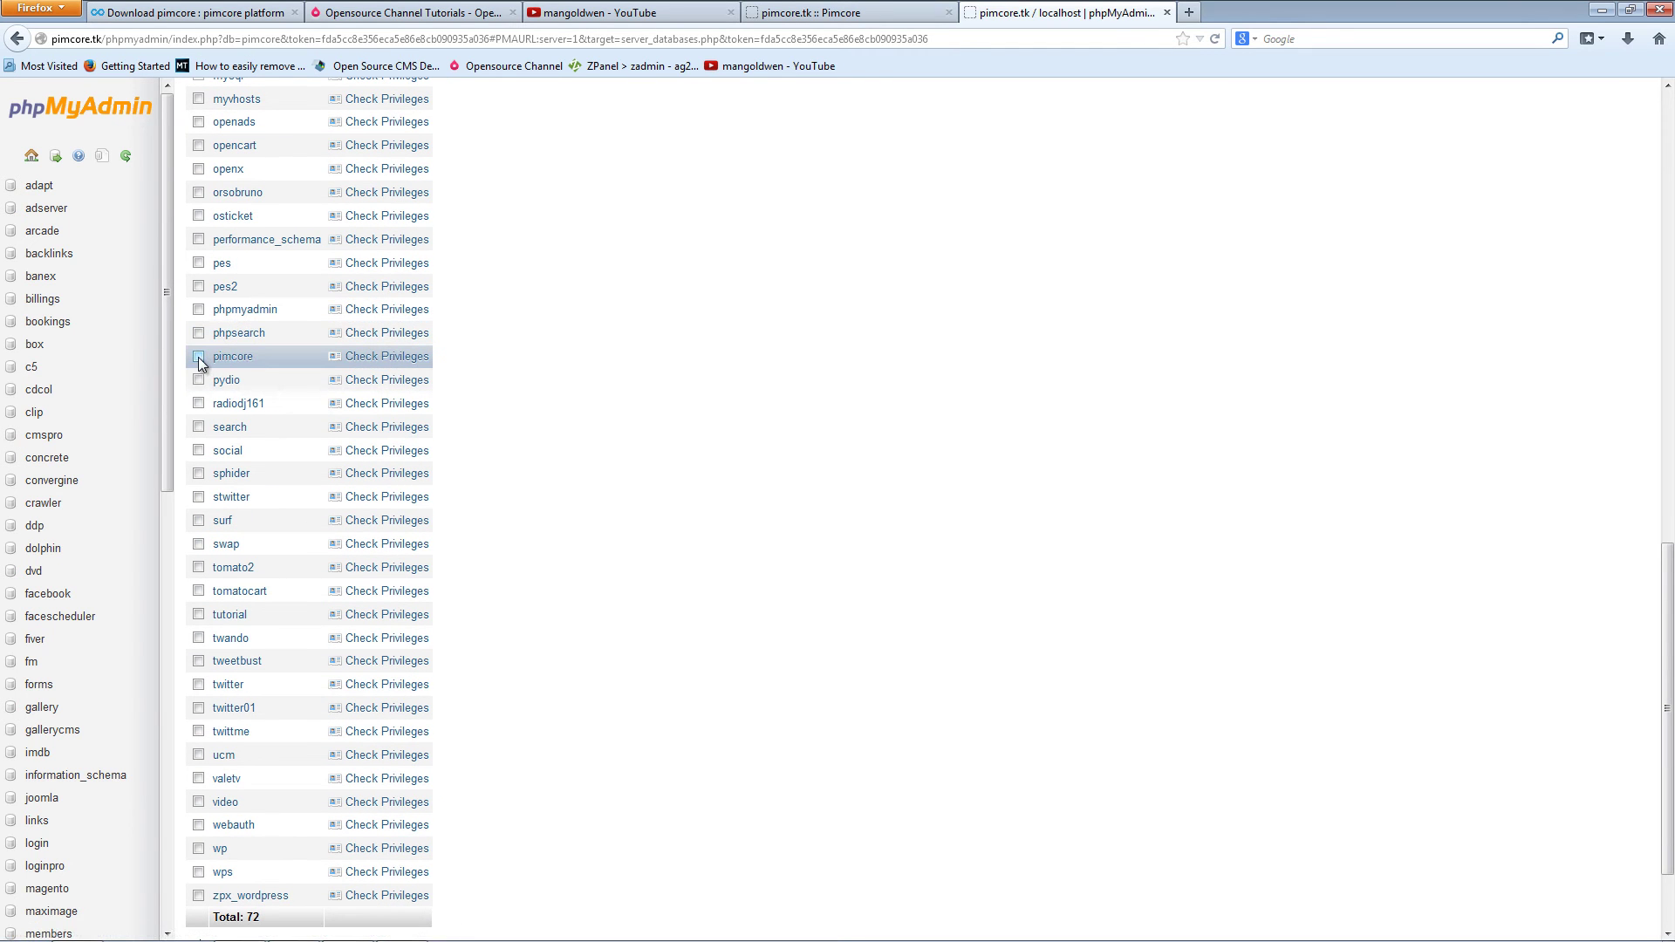
click(374, 365)
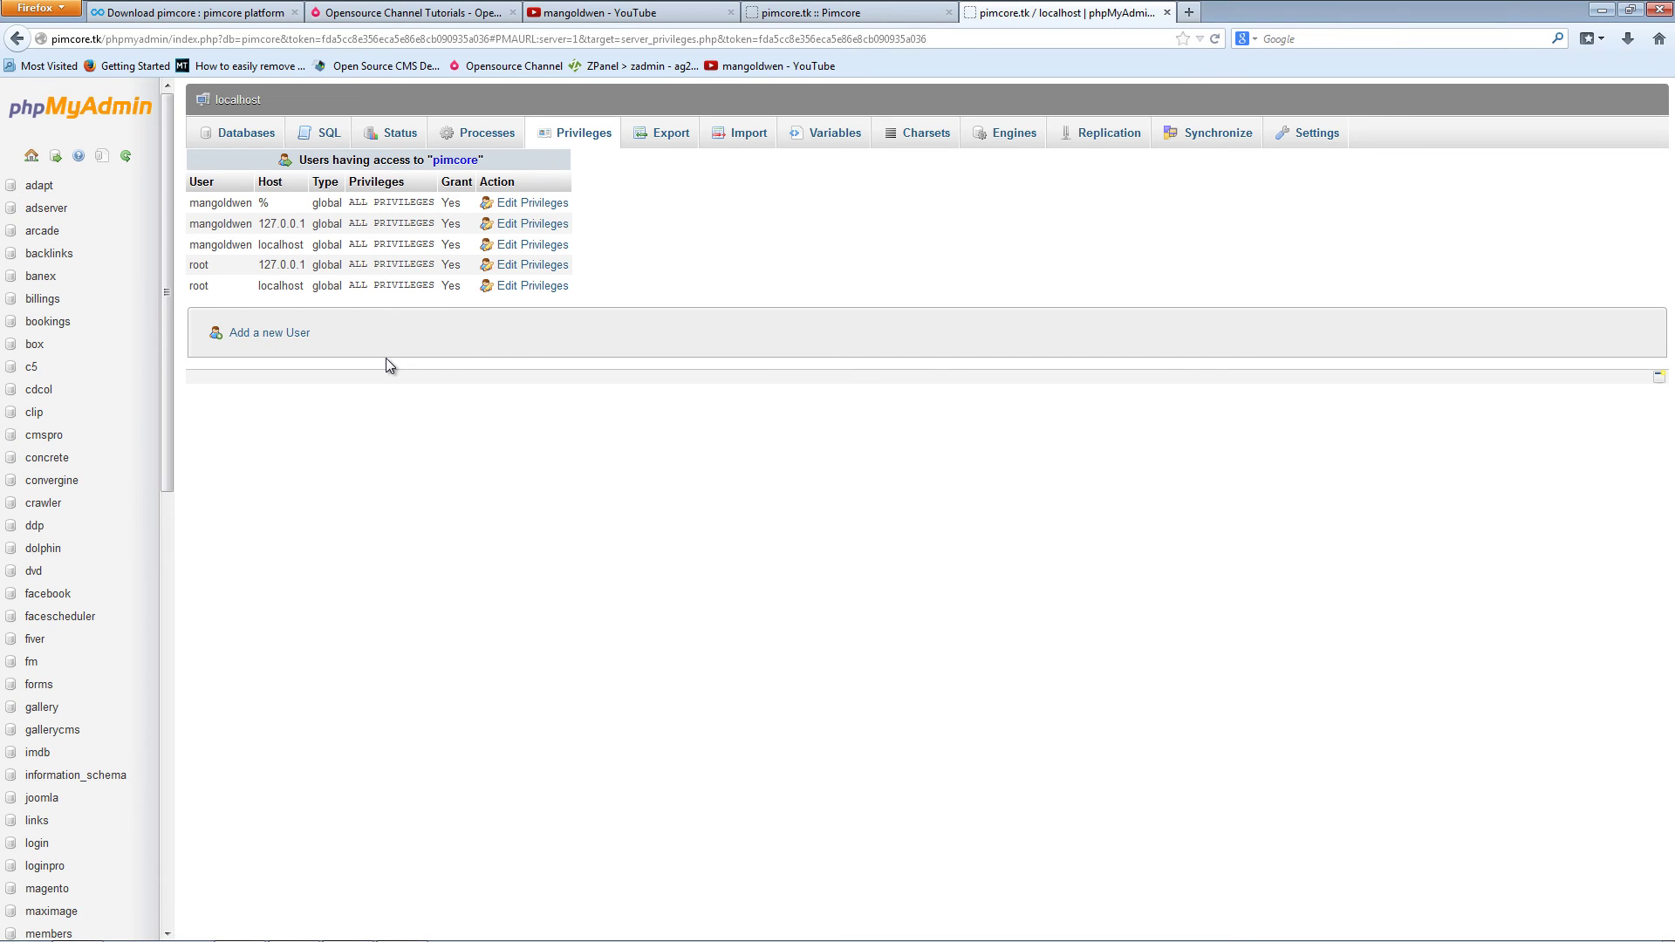
click(16, 38)
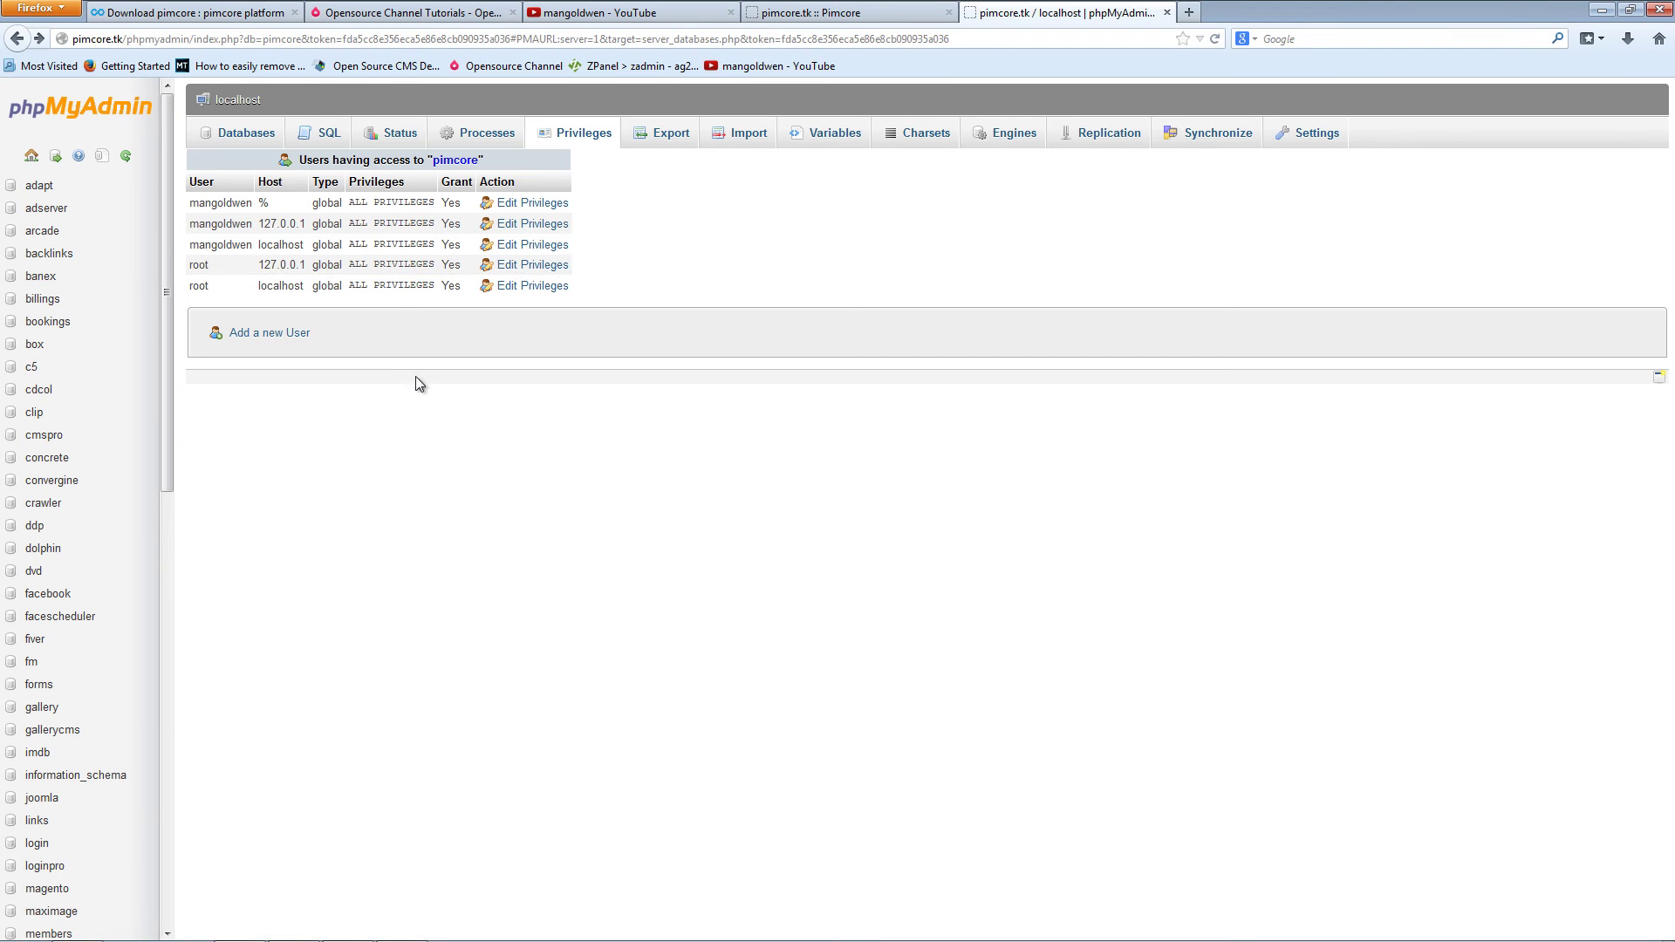
click(258, 134)
scroll(774, 670, down, 3)
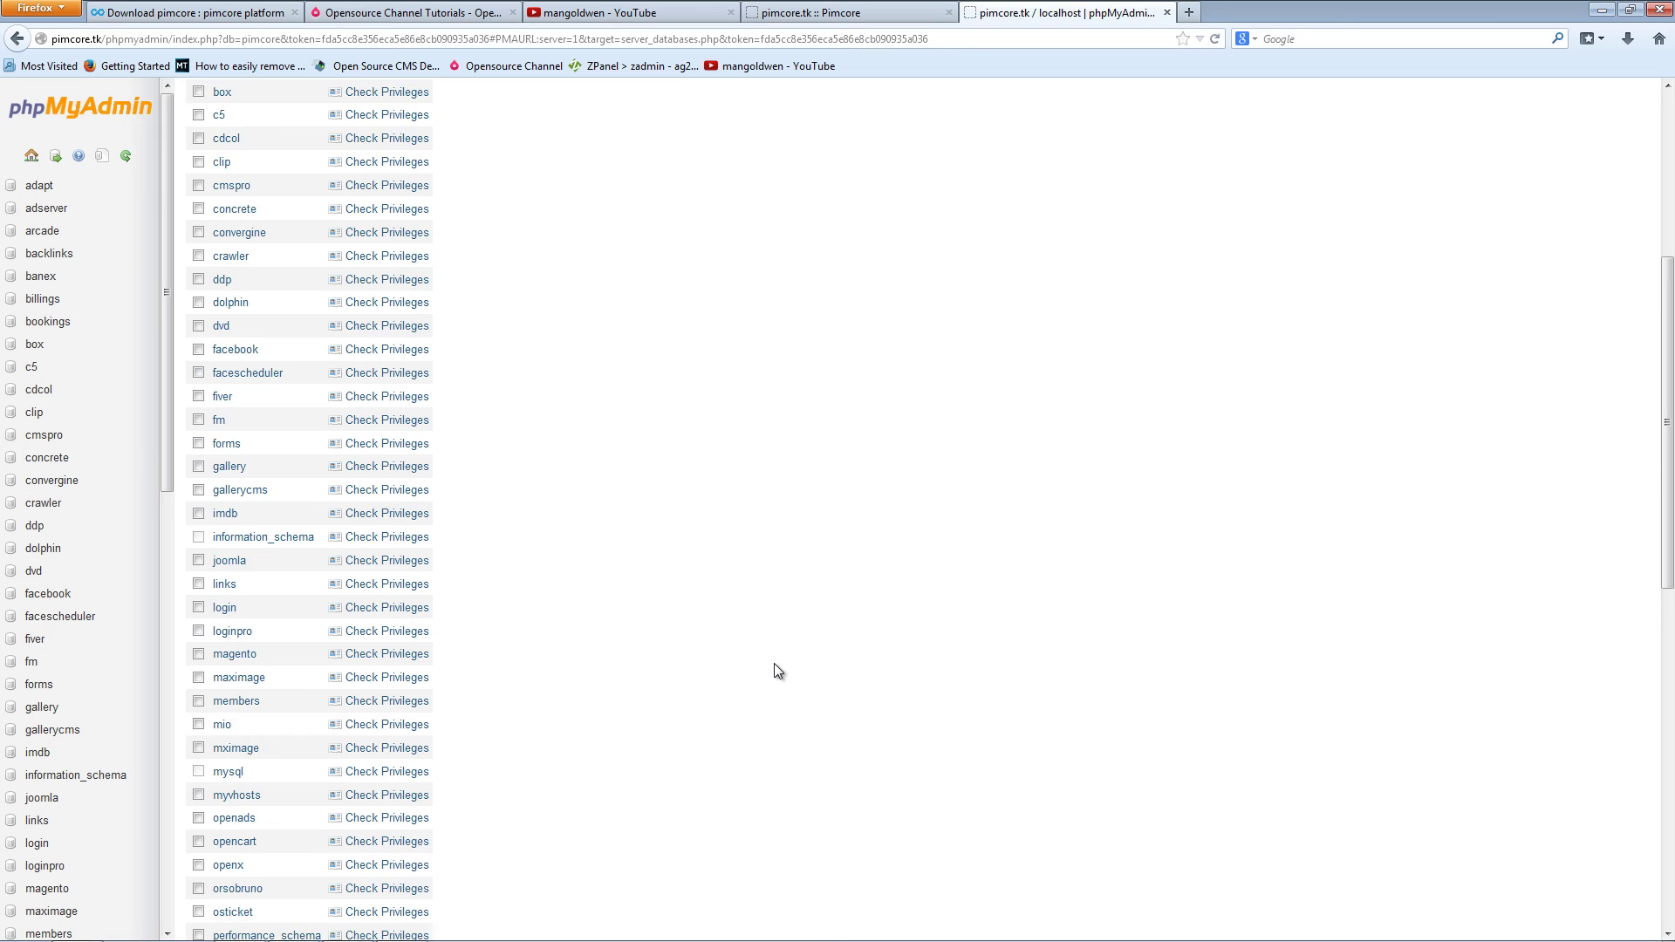
scroll(773, 671, down, 2)
scroll(773, 671, down, 1)
scroll(767, 675, down, 1)
scroll(768, 676, down, 1)
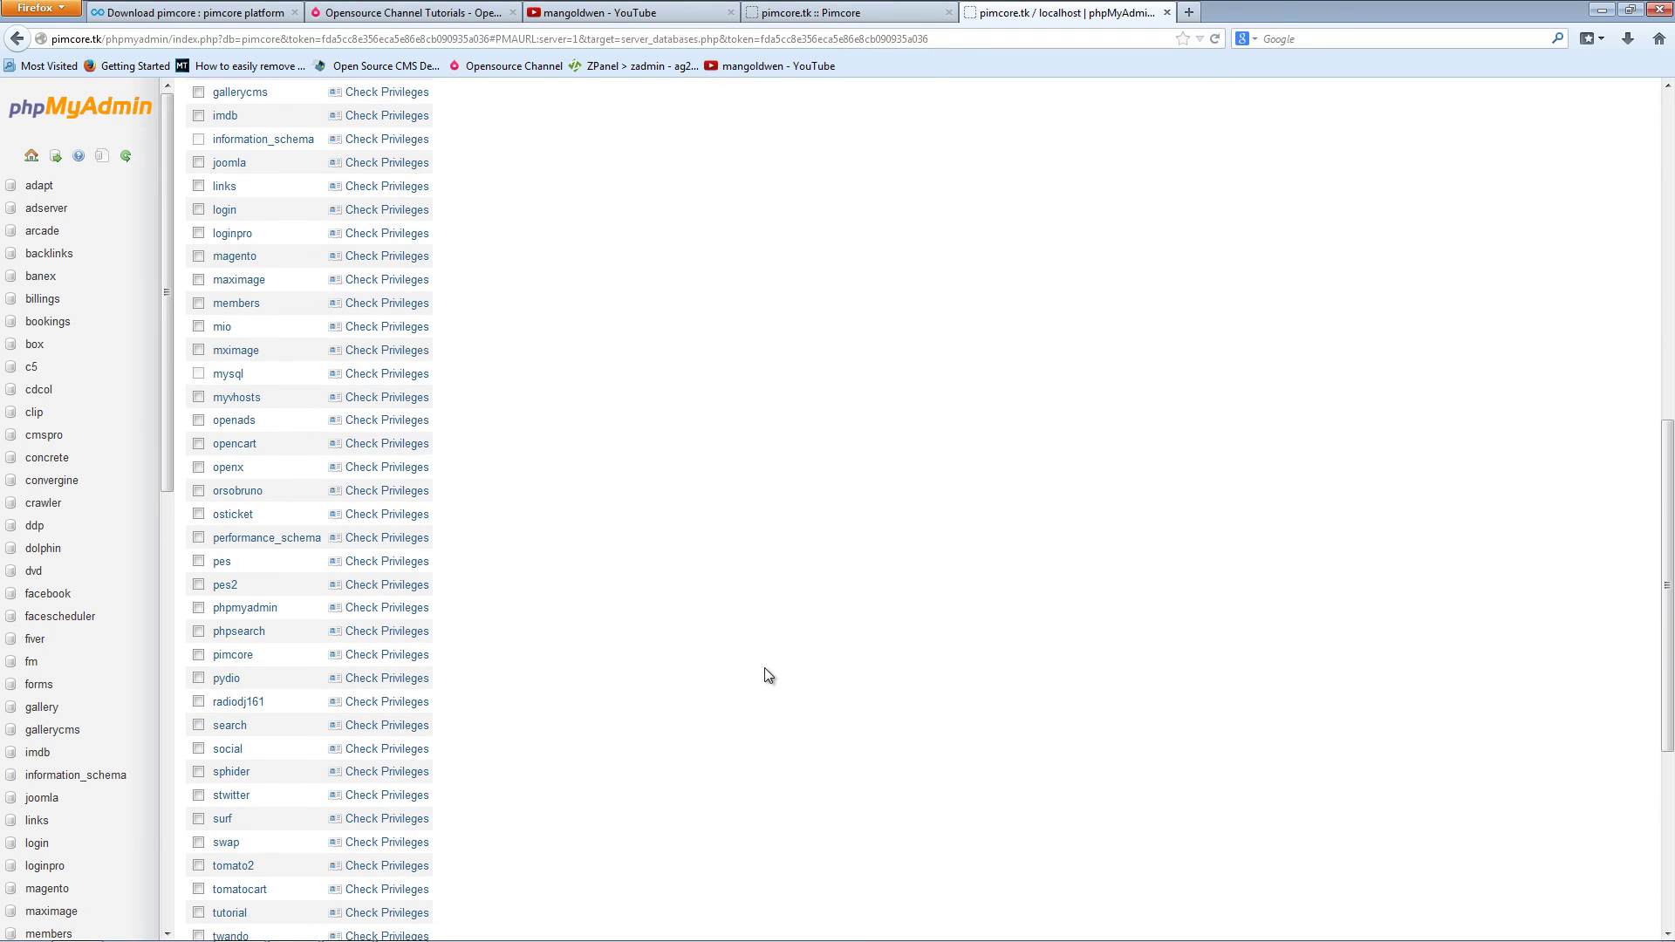
scroll(768, 676, down, 1)
scroll(766, 675, down, 3)
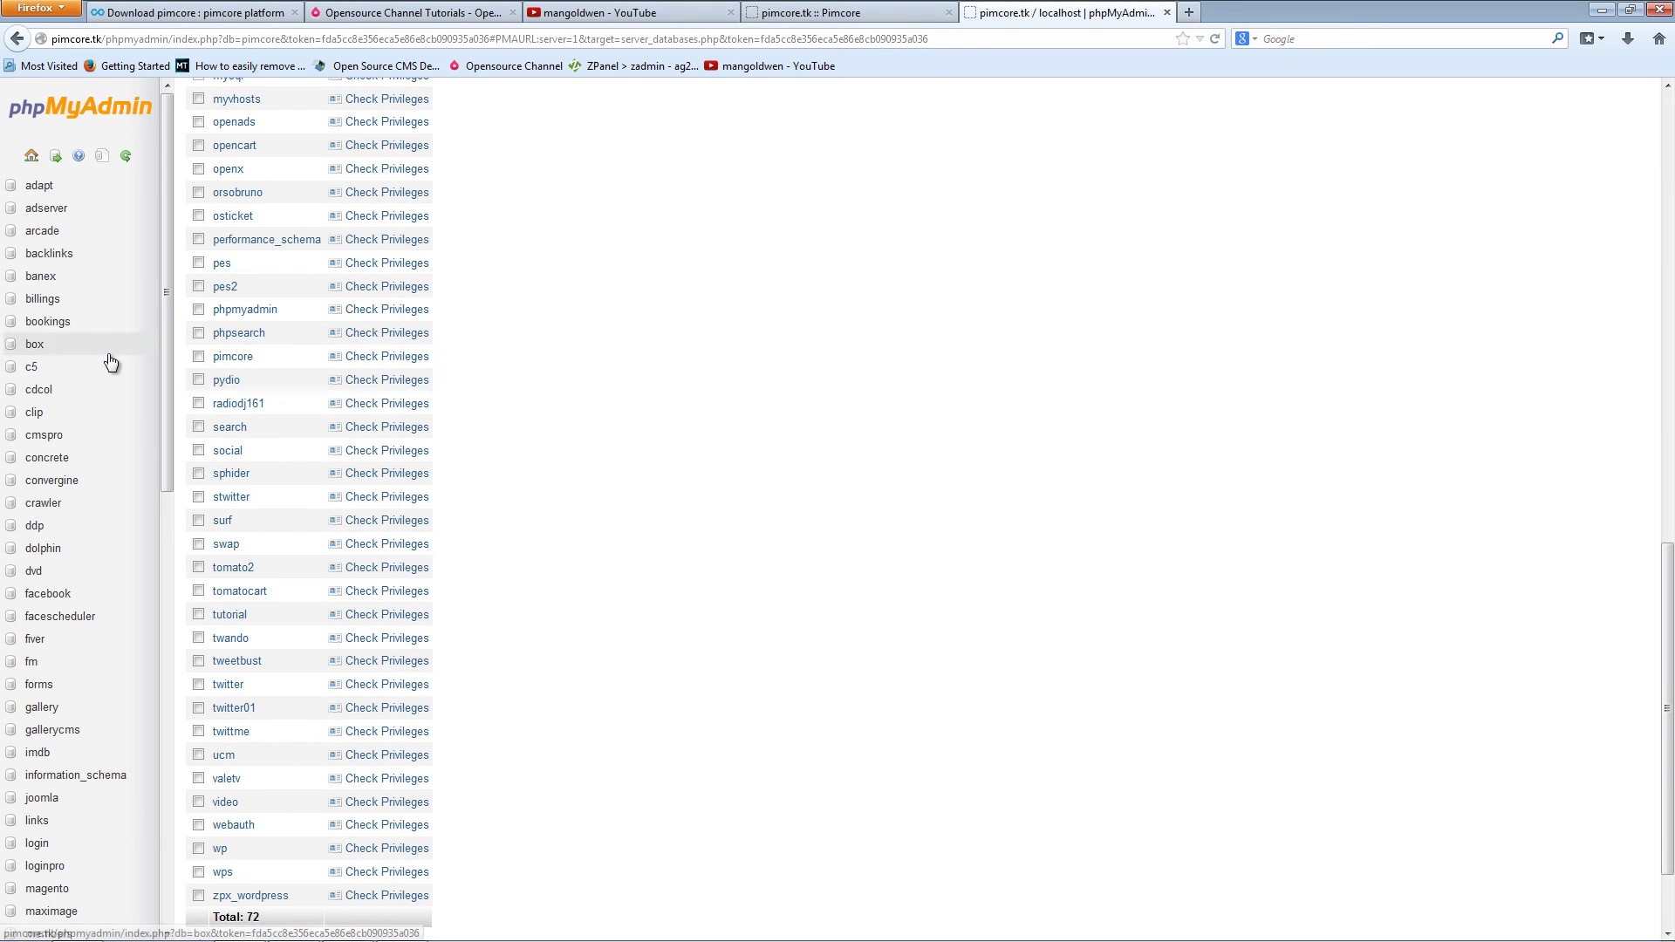
scroll(680, 505, down, 2)
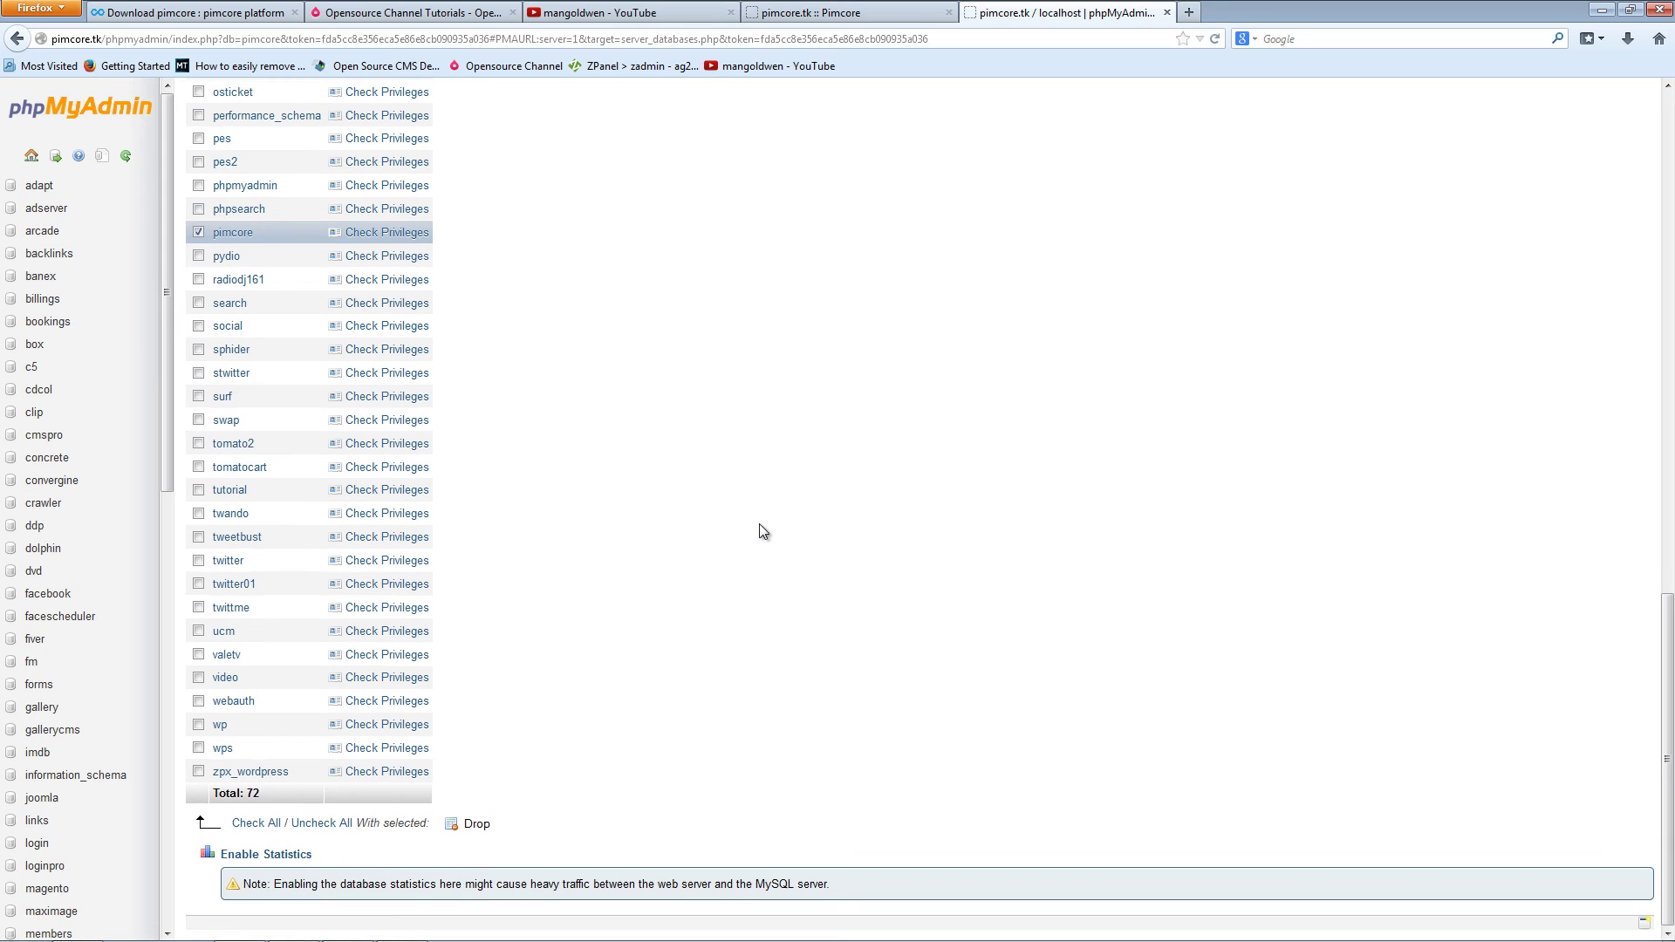
Step: Drop the ticked pimcore database and confirm with Yes
click(477, 825)
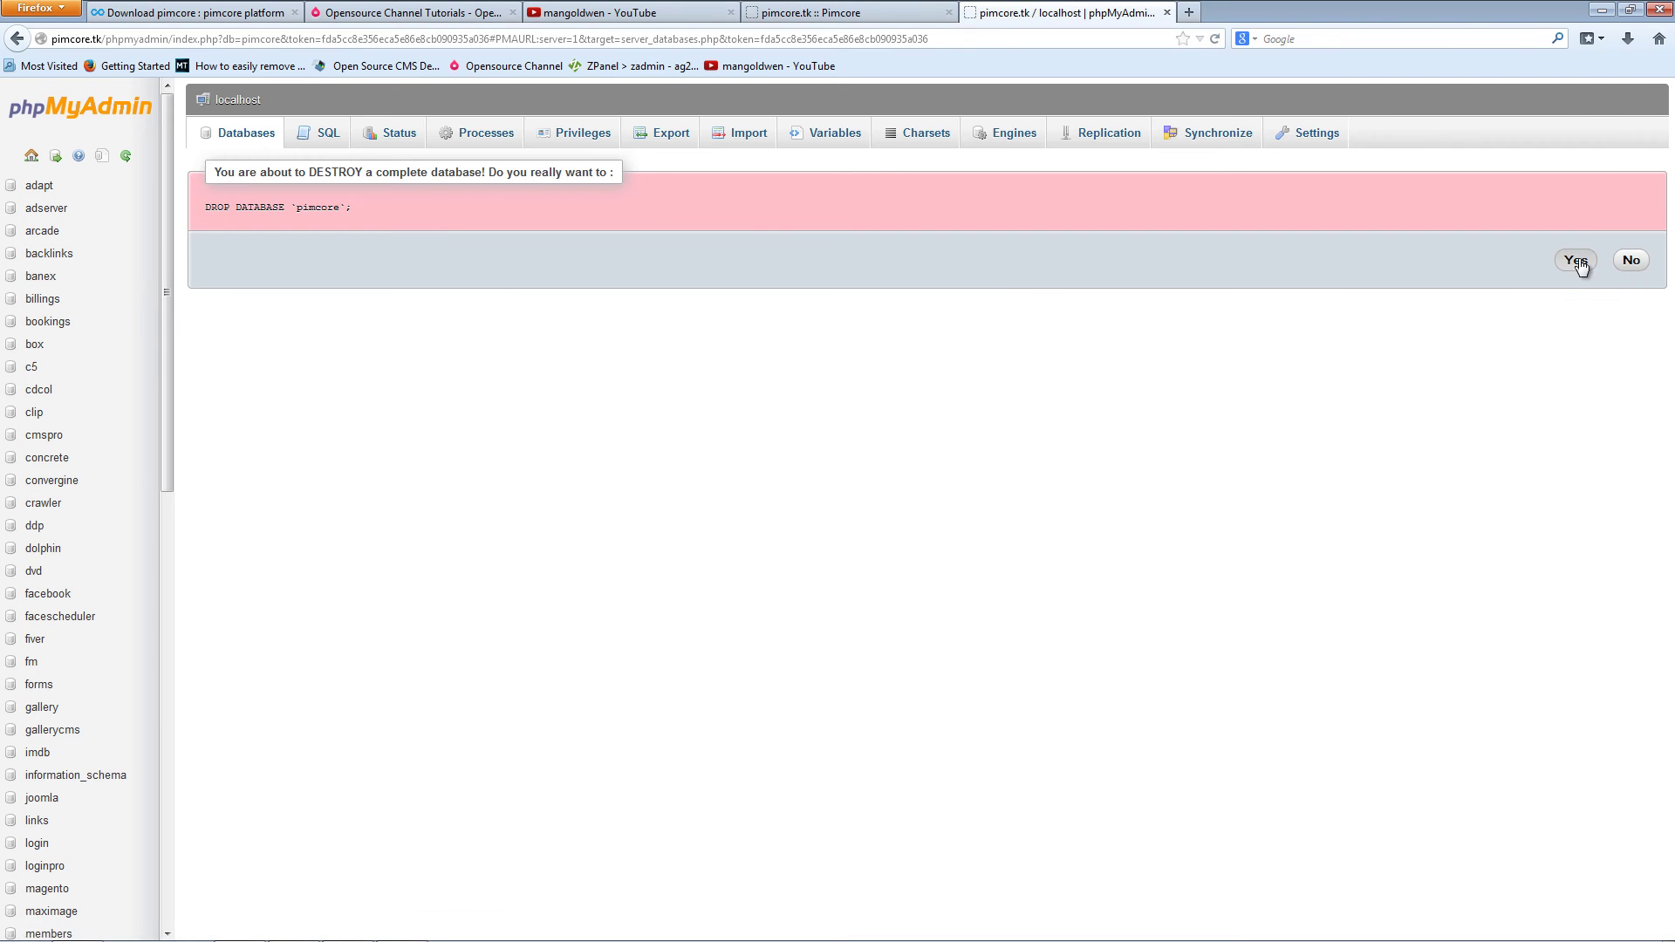
click(1575, 259)
Step: Enter pimcore as a new database name, then recheck the installer's utf-8 charset warning
click(288, 402)
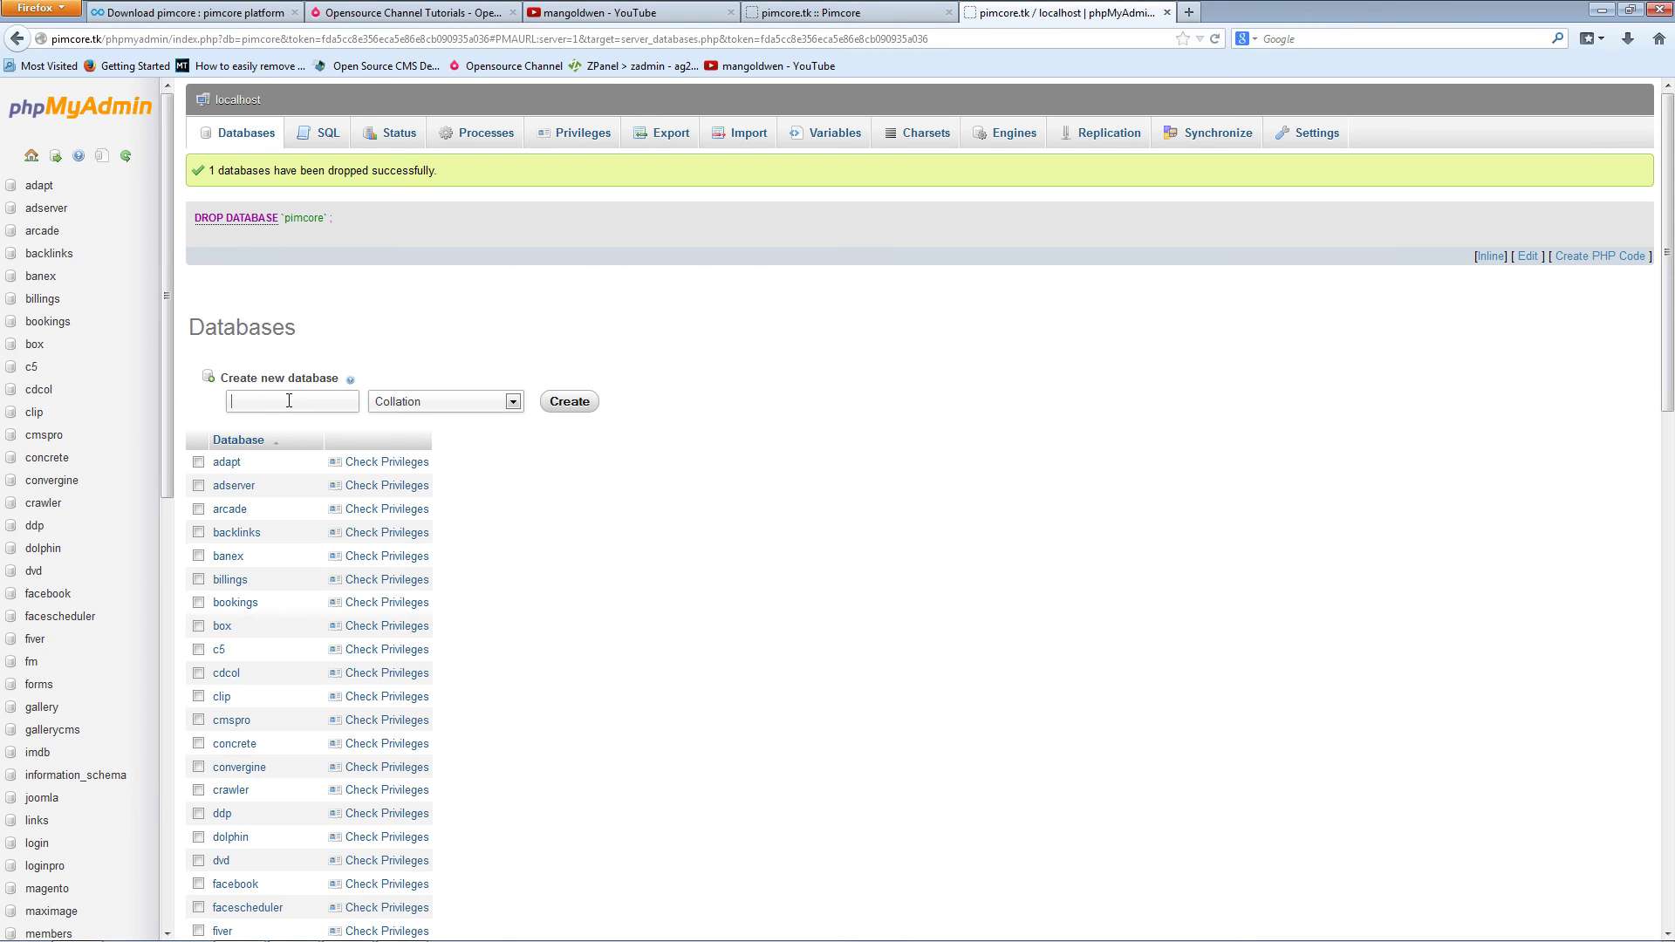
text(p)
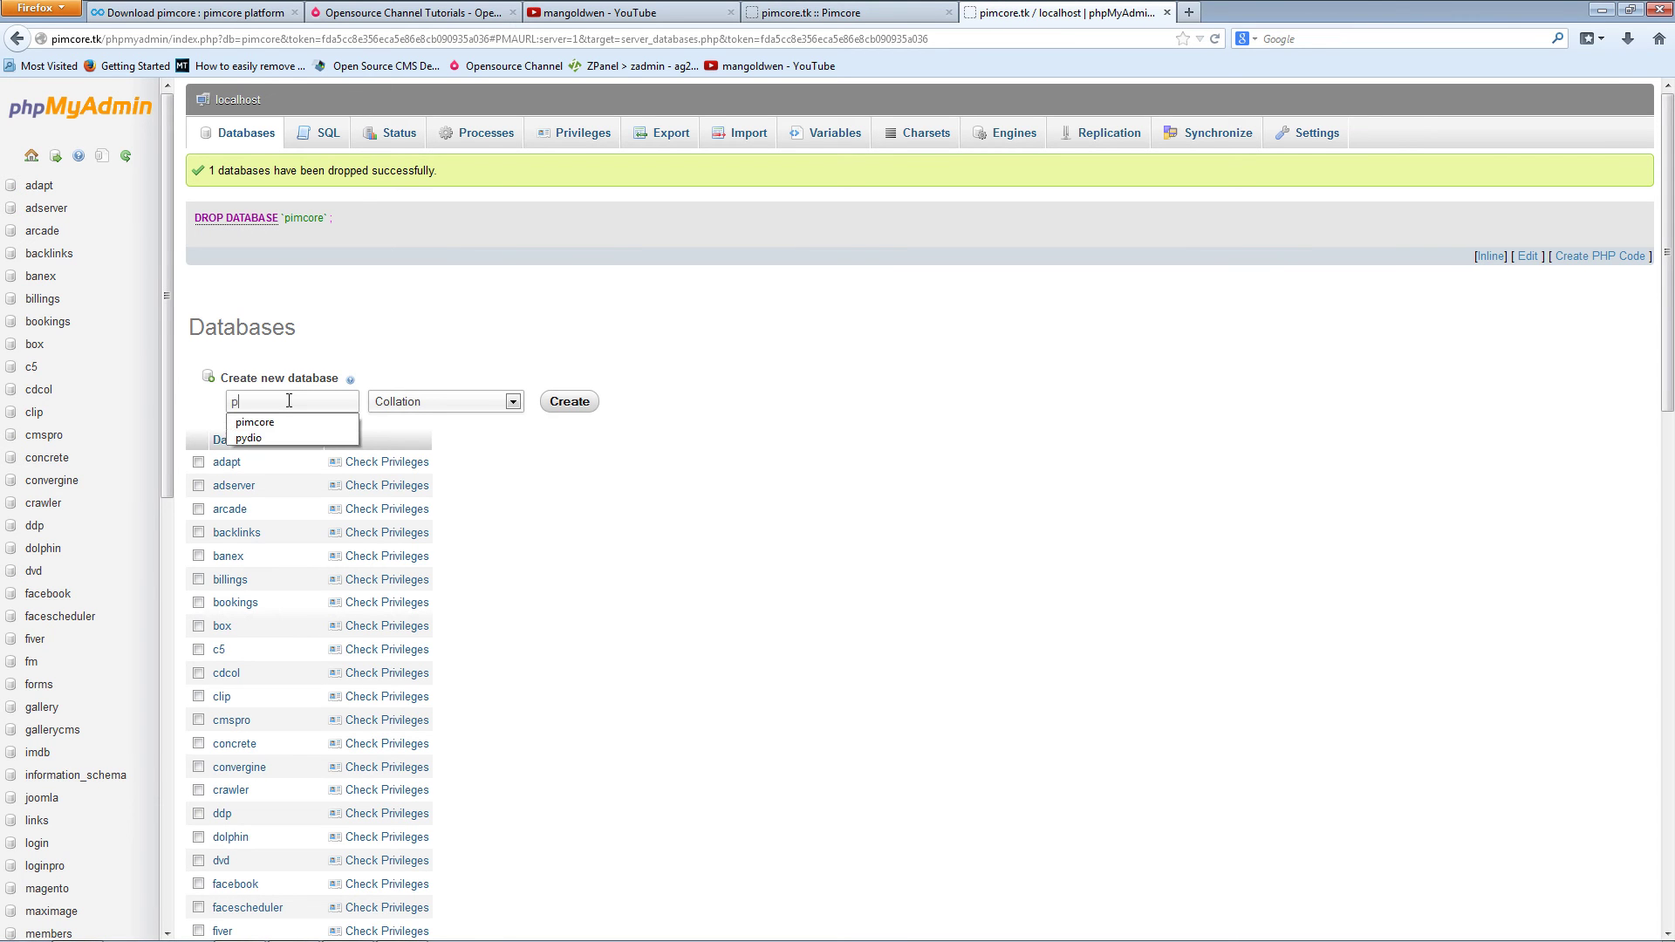
text(imcore)
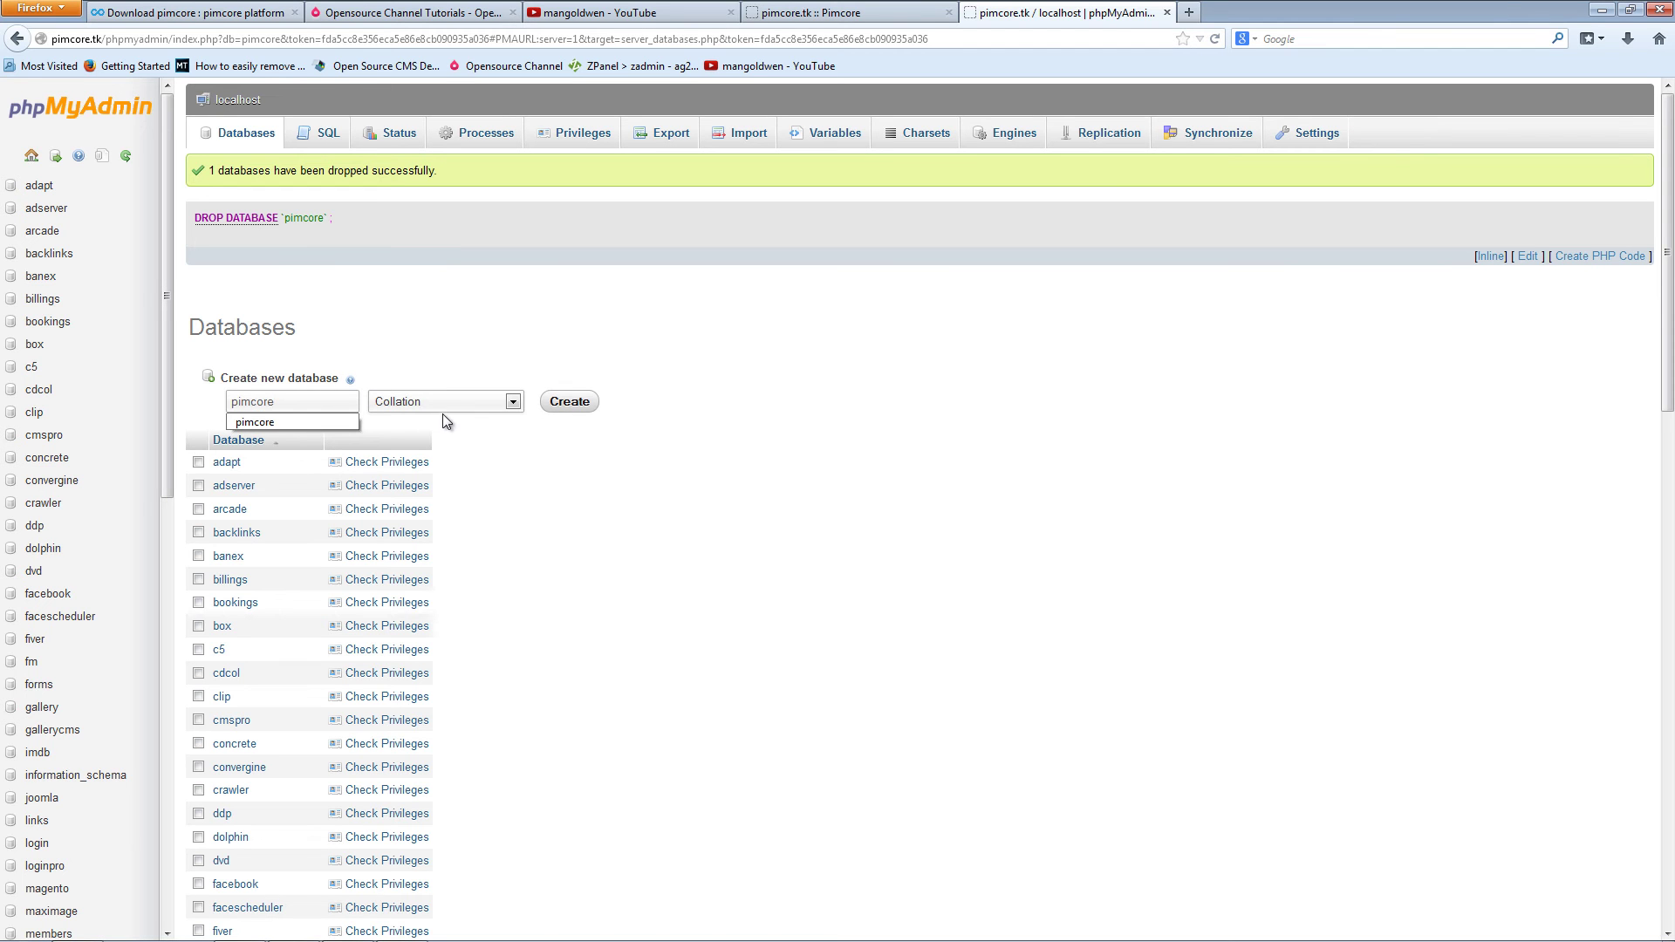
click(471, 400)
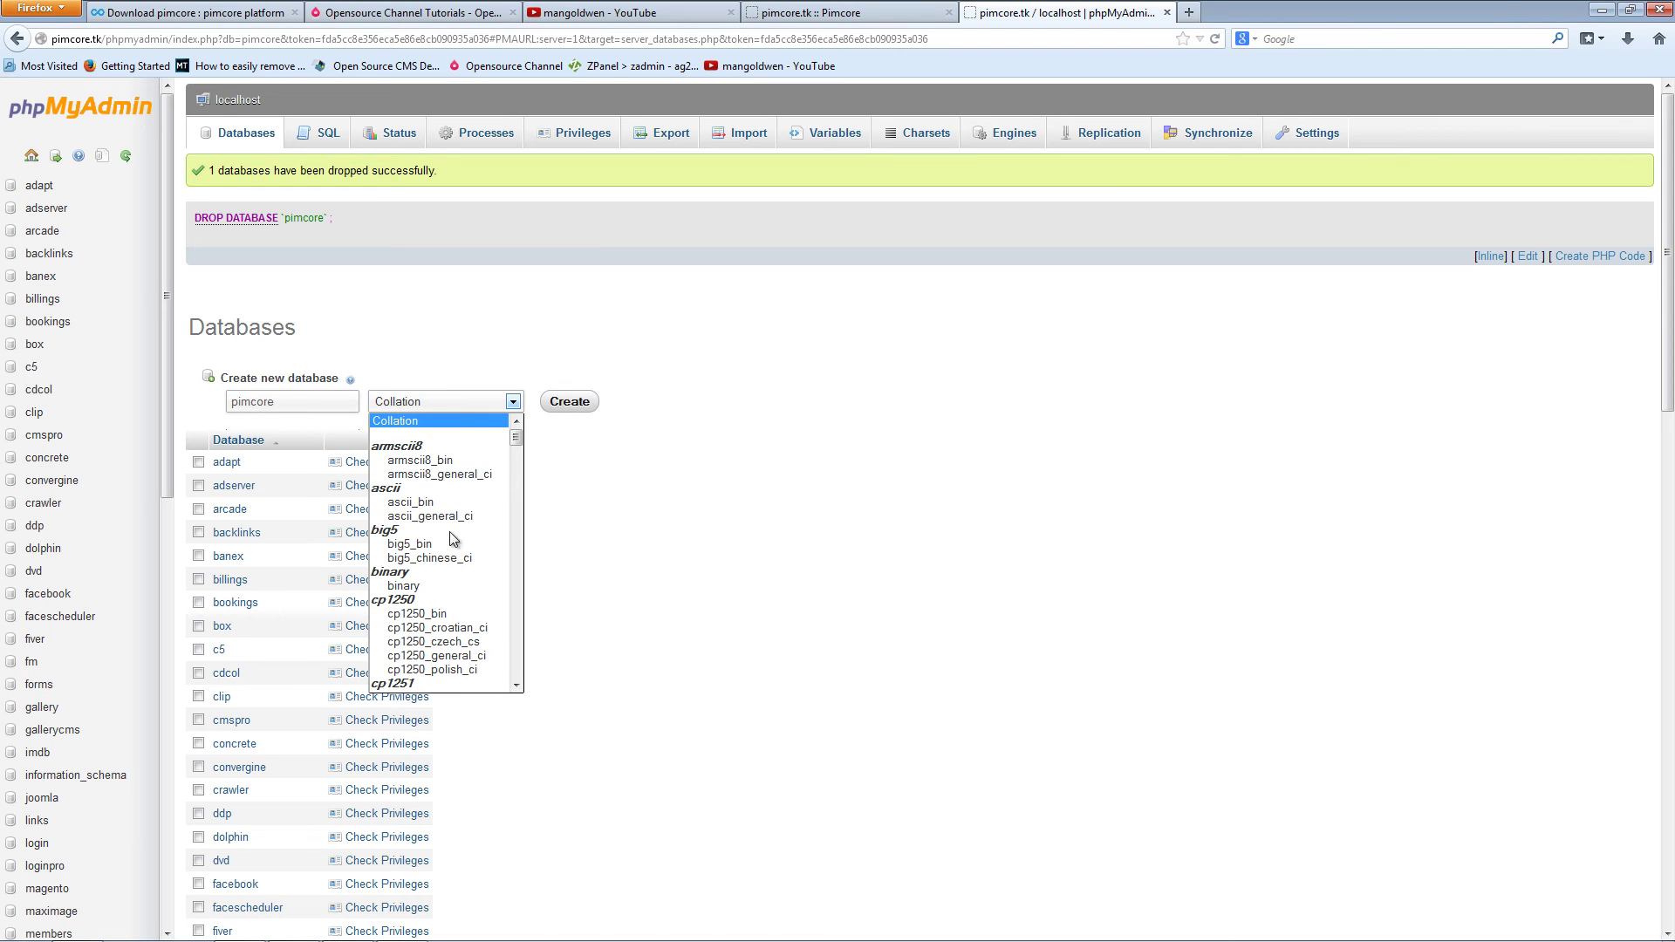
scroll(449, 537, down, 2)
scroll(447, 536, down, 2)
scroll(447, 536, down, 3)
scroll(447, 537, down, 3)
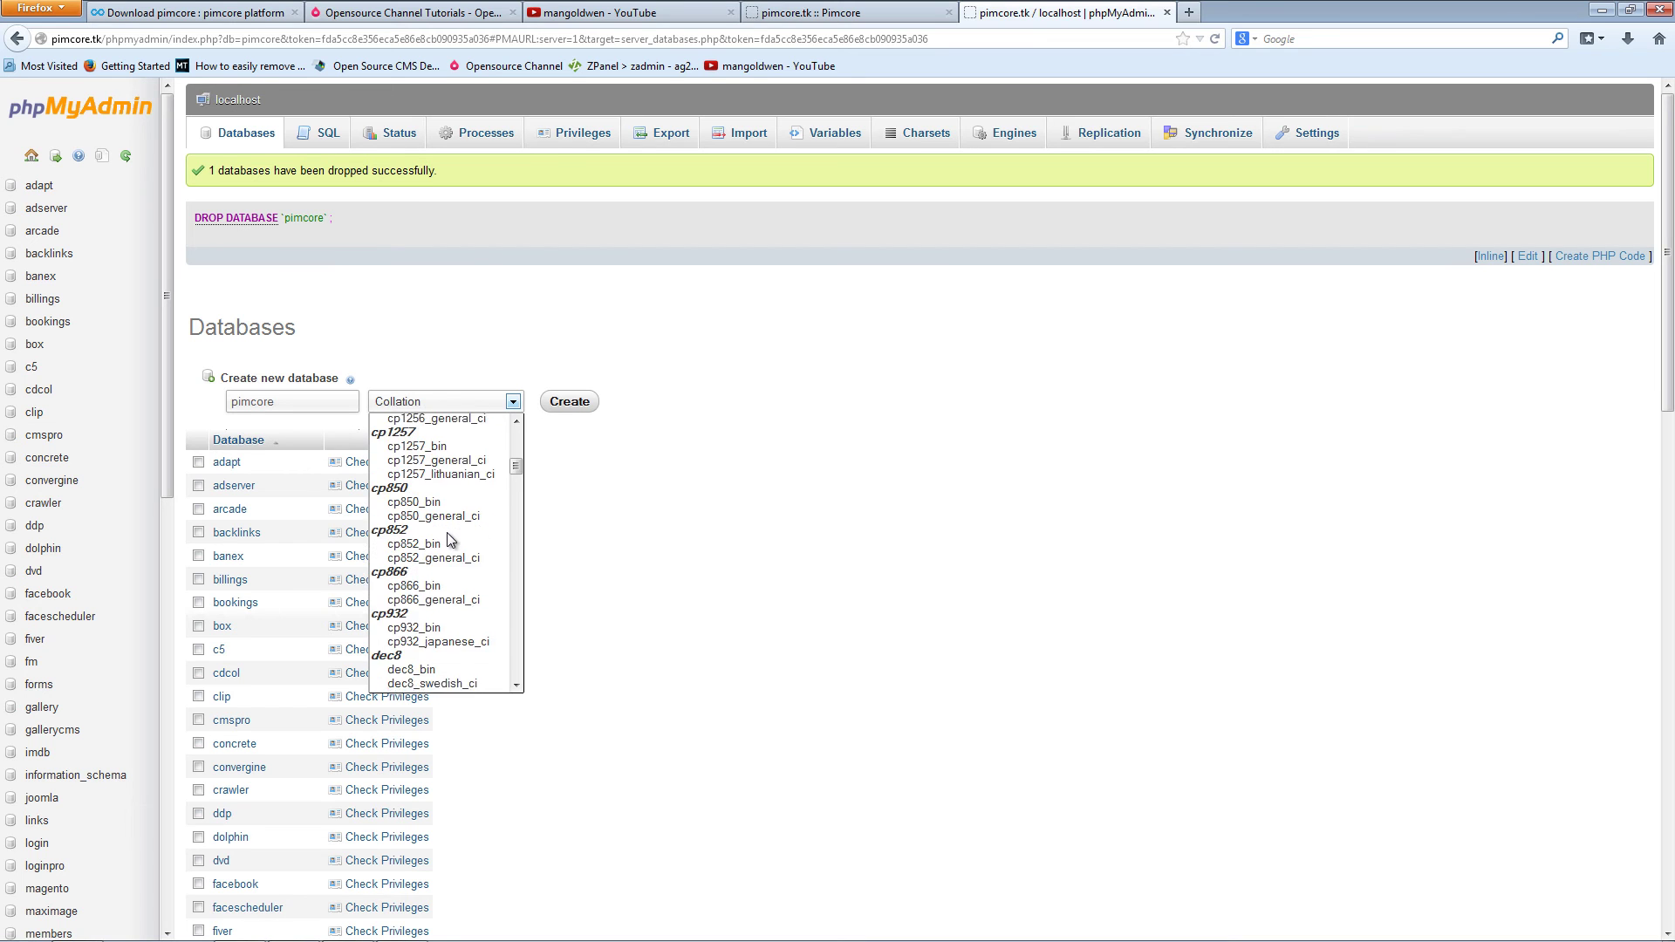
scroll(447, 537, down, 3)
scroll(446, 537, down, 3)
scroll(447, 533, down, 2)
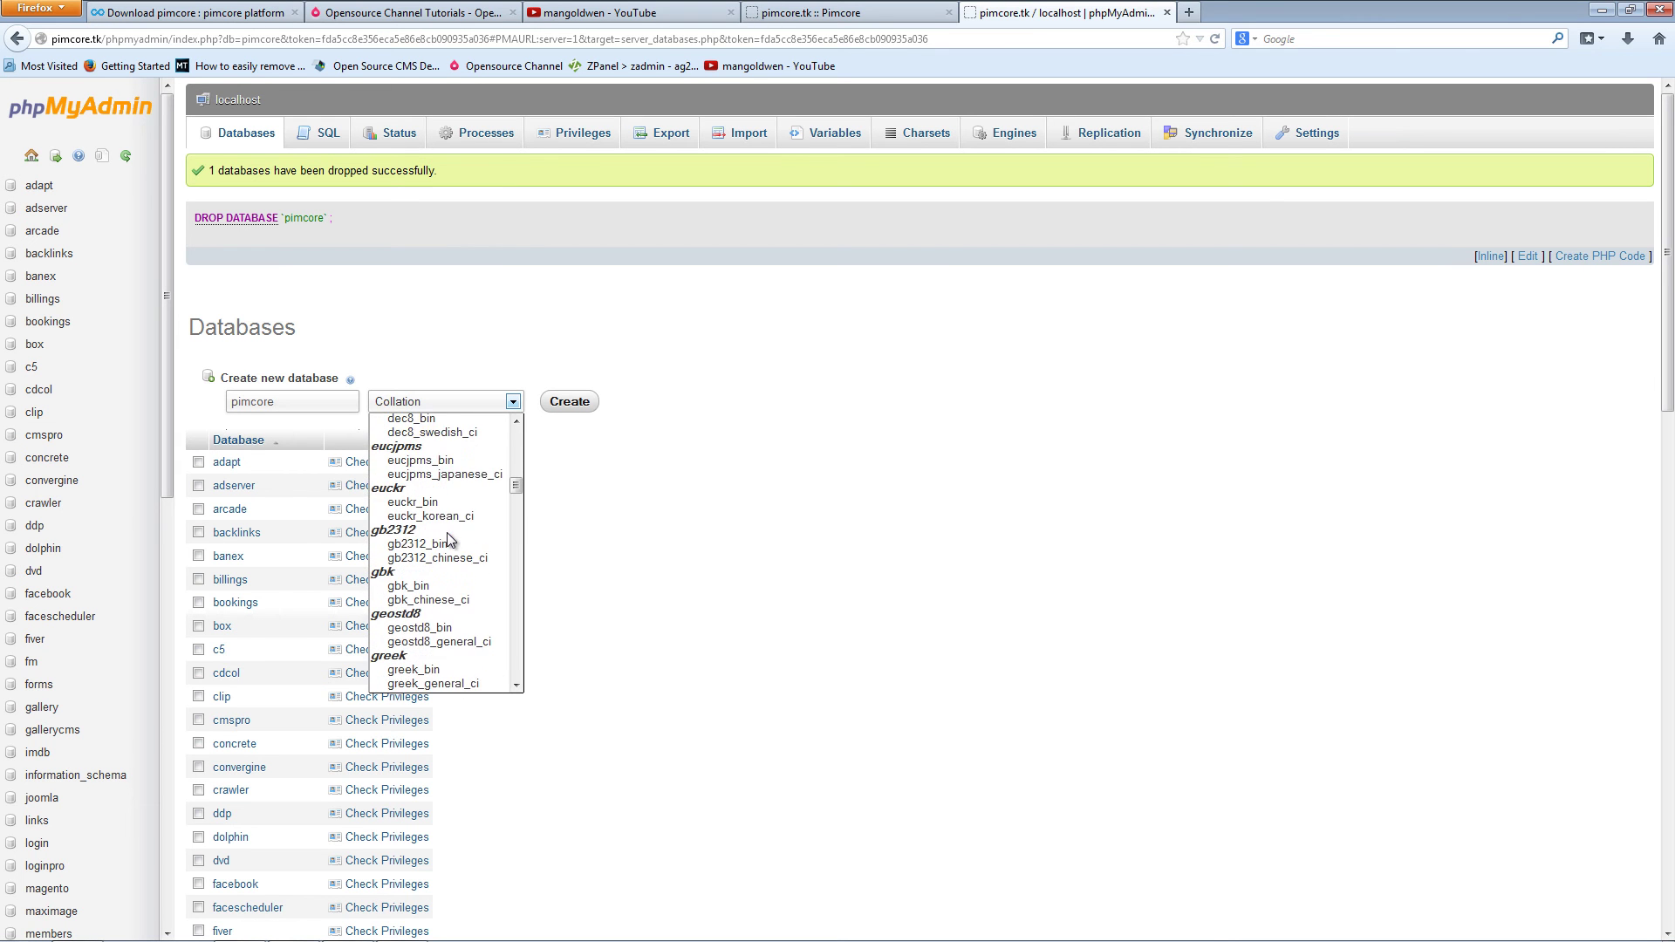
scroll(447, 532, down, 3)
scroll(447, 532, down, 2)
scroll(448, 536, down, 3)
scroll(447, 537, down, 2)
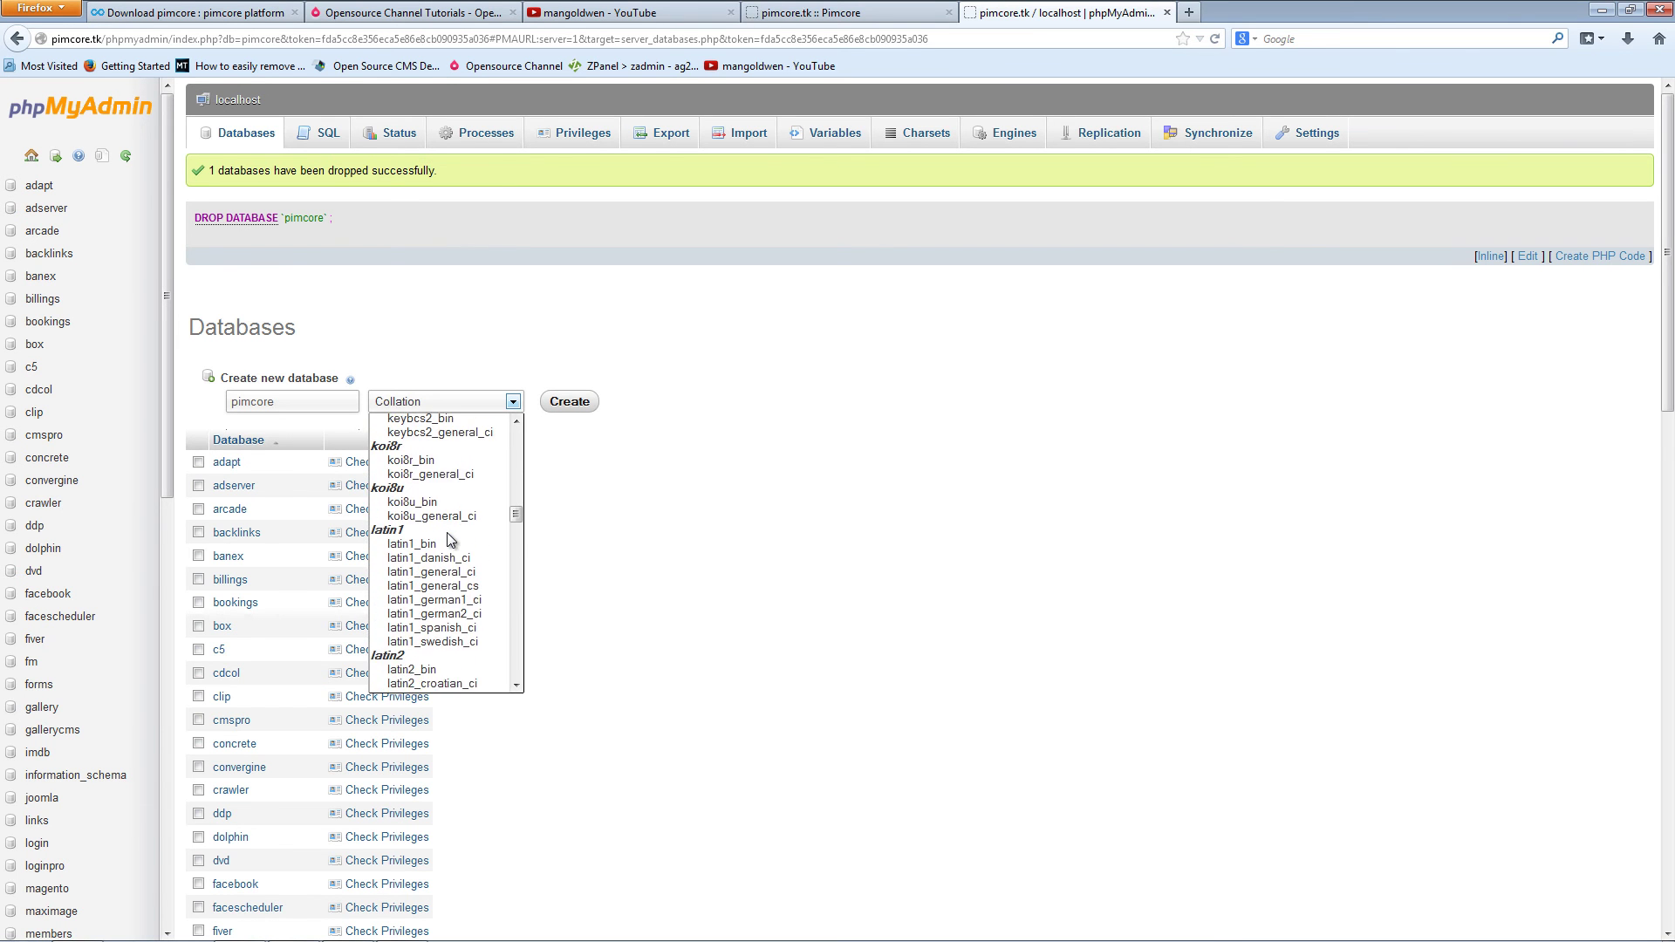
scroll(447, 537, down, 3)
scroll(448, 538, down, 2)
scroll(448, 537, down, 3)
scroll(448, 536, down, 3)
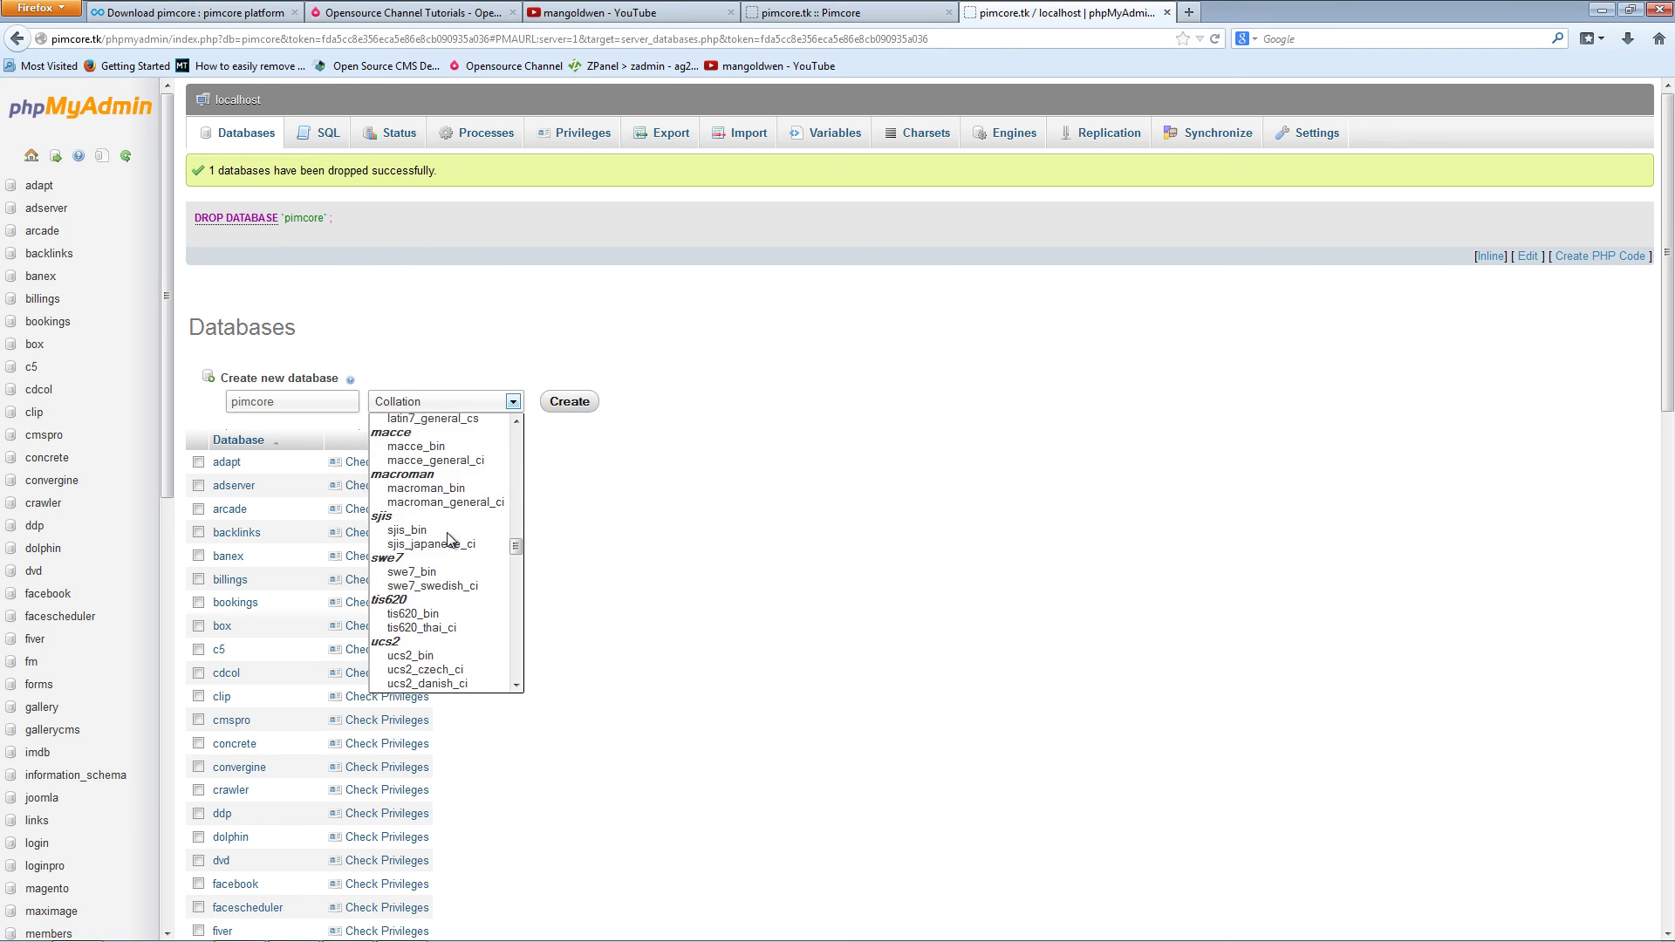
scroll(448, 536, down, 3)
scroll(448, 536, down, 3)
scroll(448, 536, down, 4)
scroll(448, 536, down, 1)
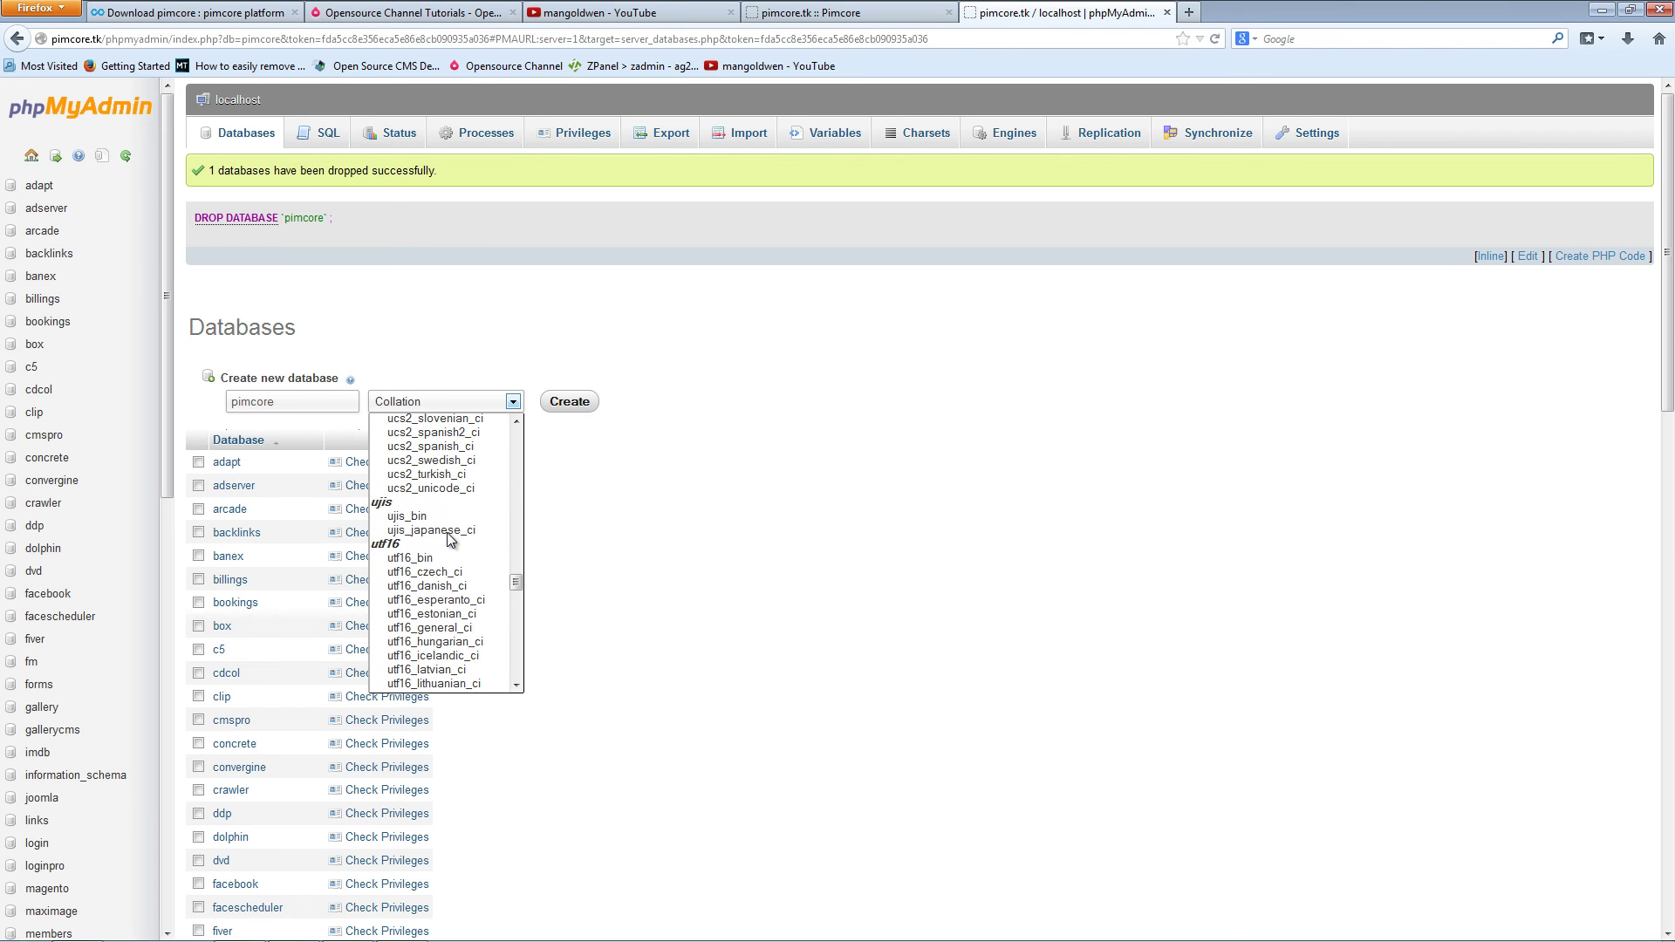
scroll(447, 537, down, 2)
scroll(448, 536, down, 2)
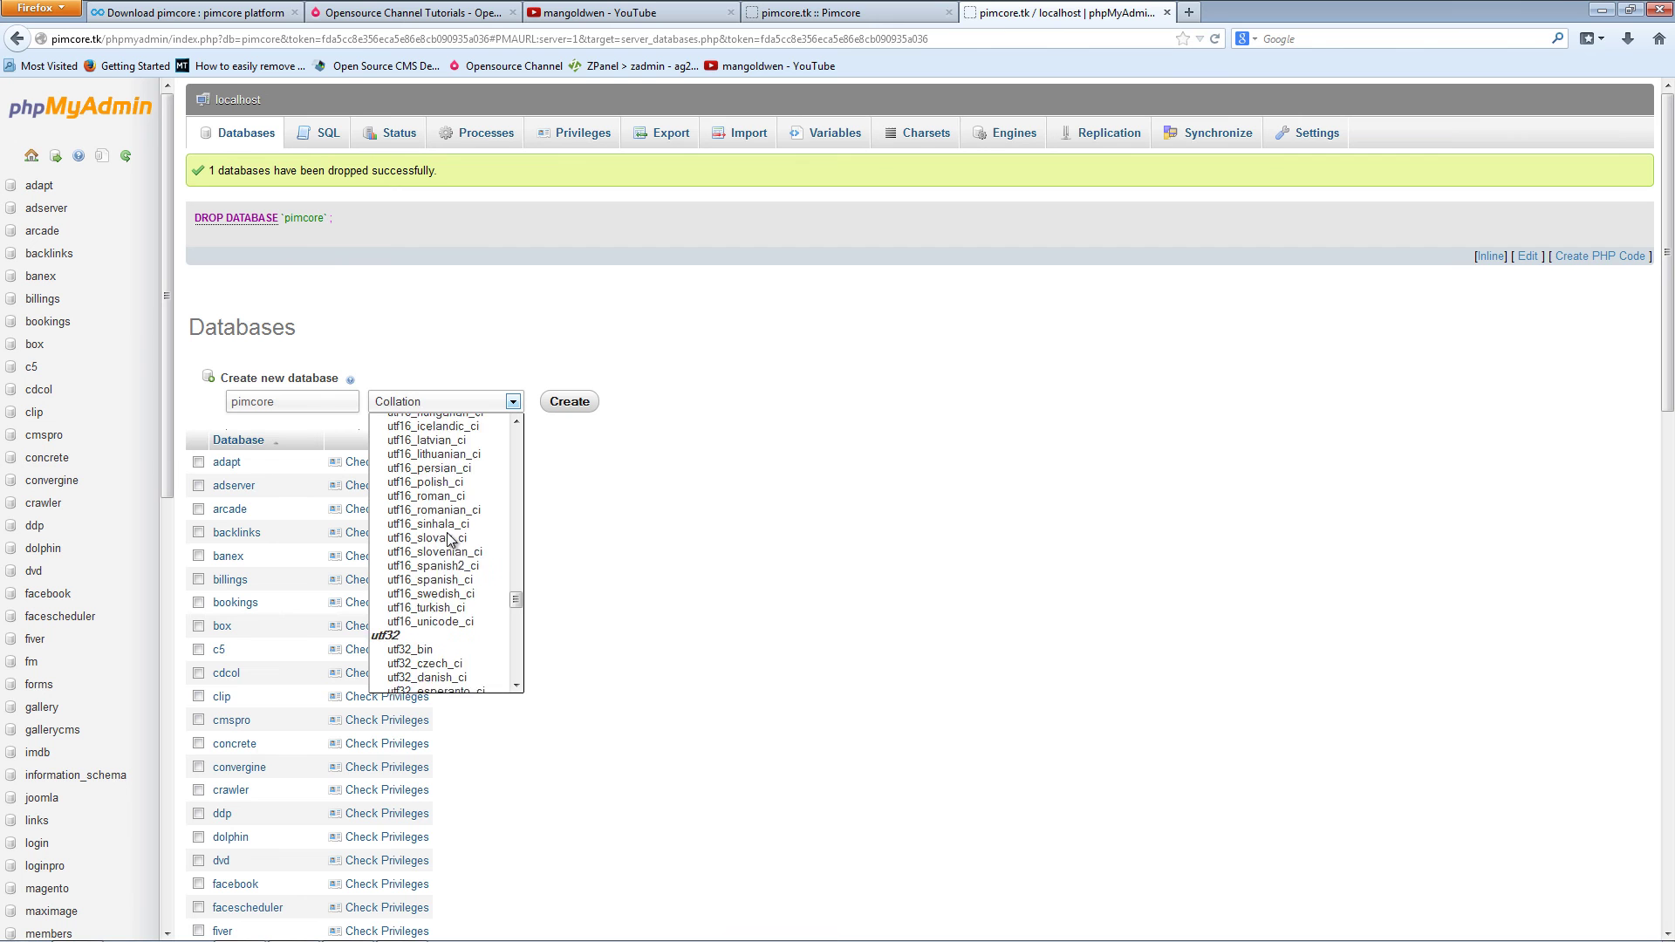
scroll(447, 537, down, 3)
scroll(448, 536, down, 2)
scroll(447, 537, down, 5)
scroll(448, 536, down, 1)
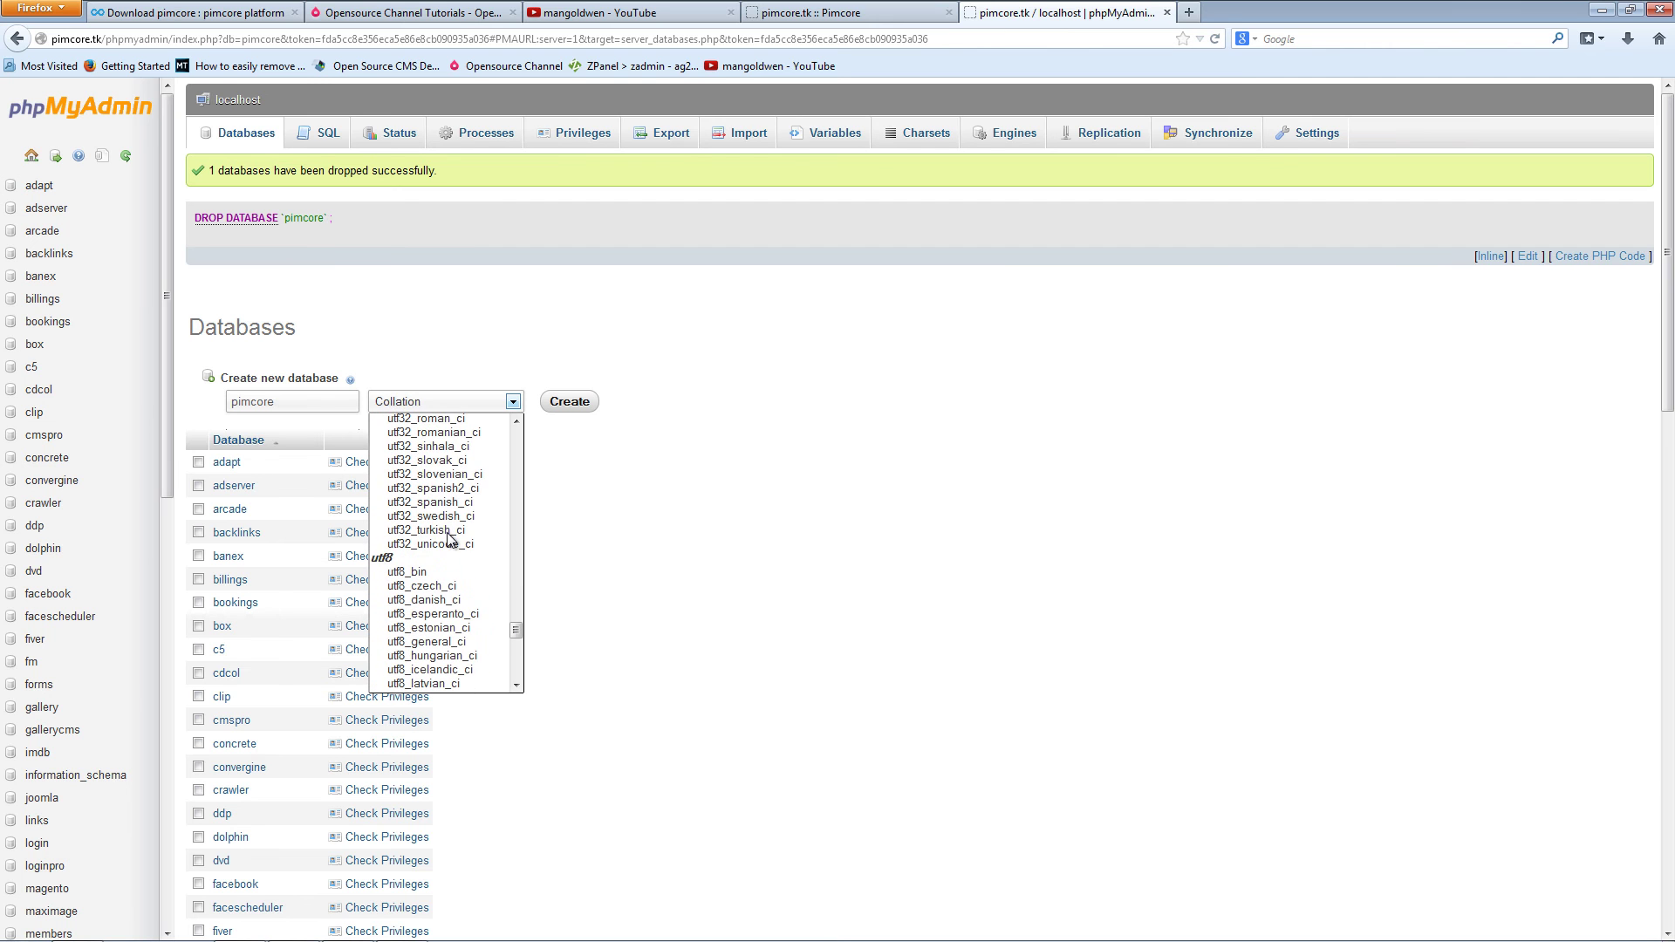
scroll(448, 538, down, 3)
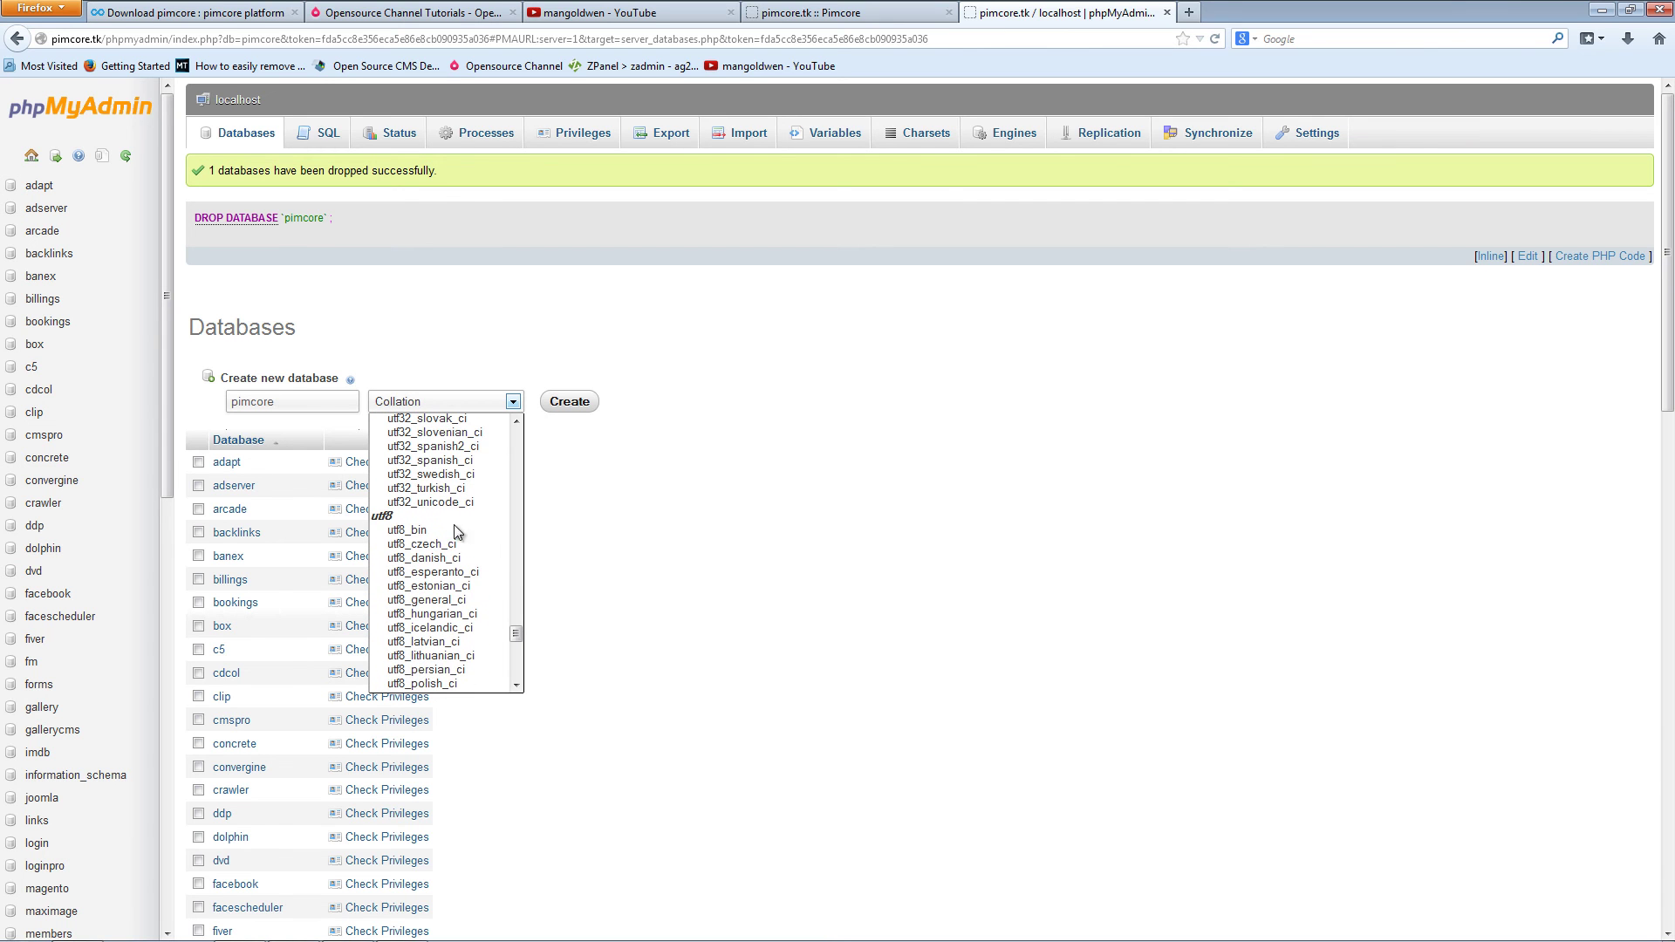
click(843, 20)
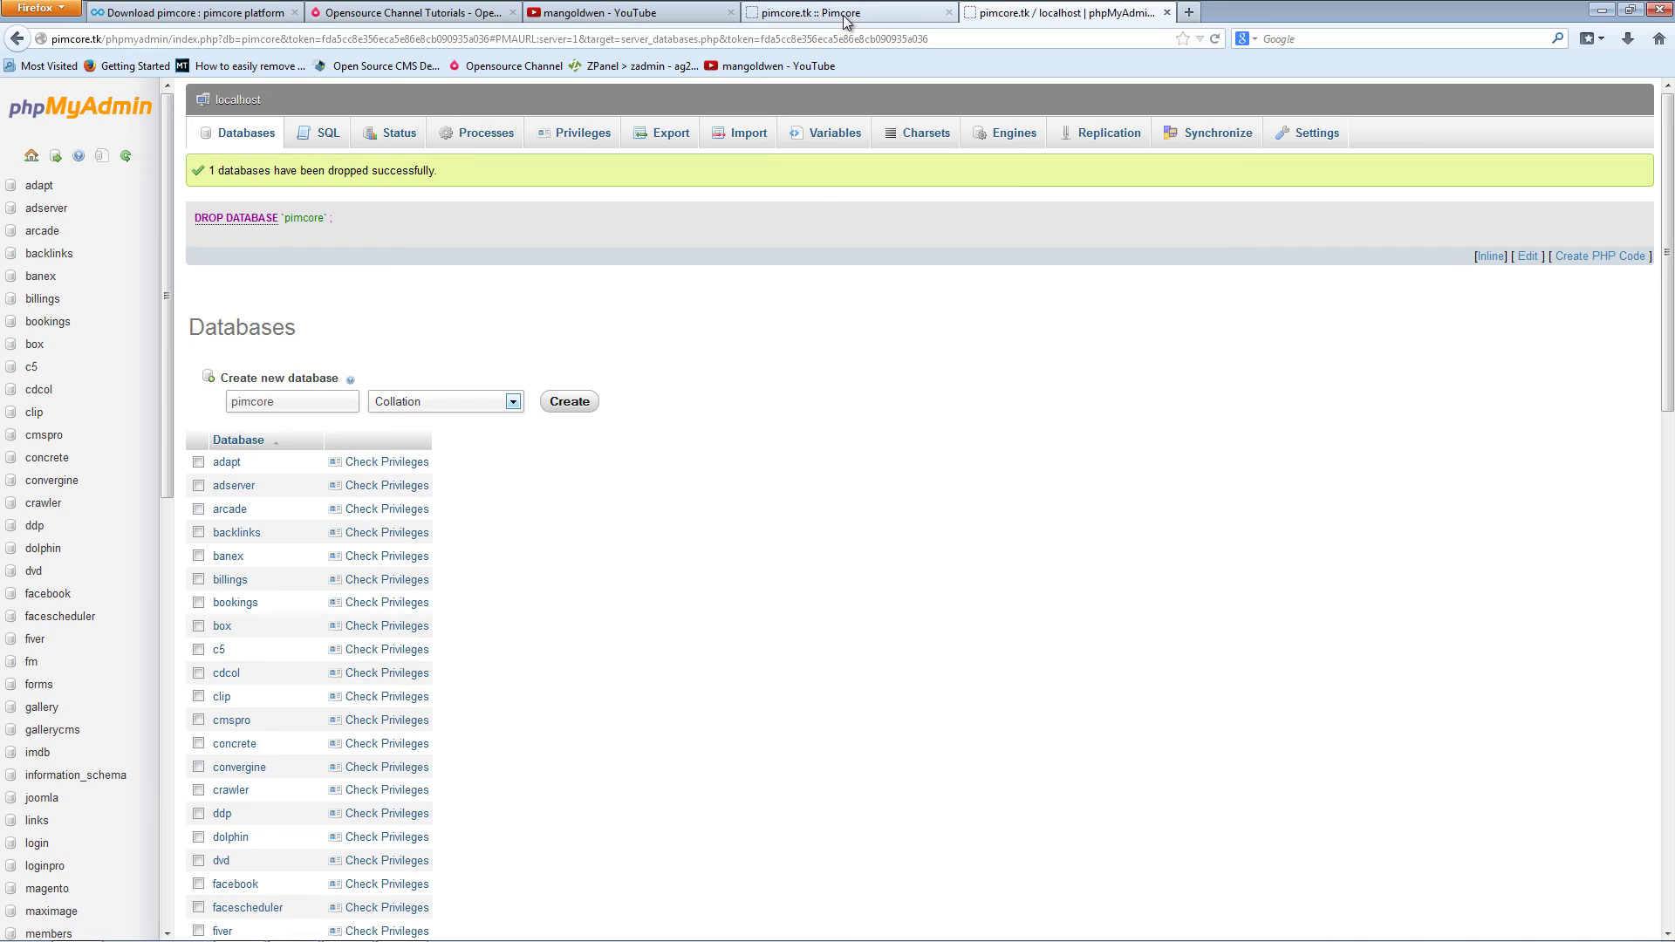
click(847, 19)
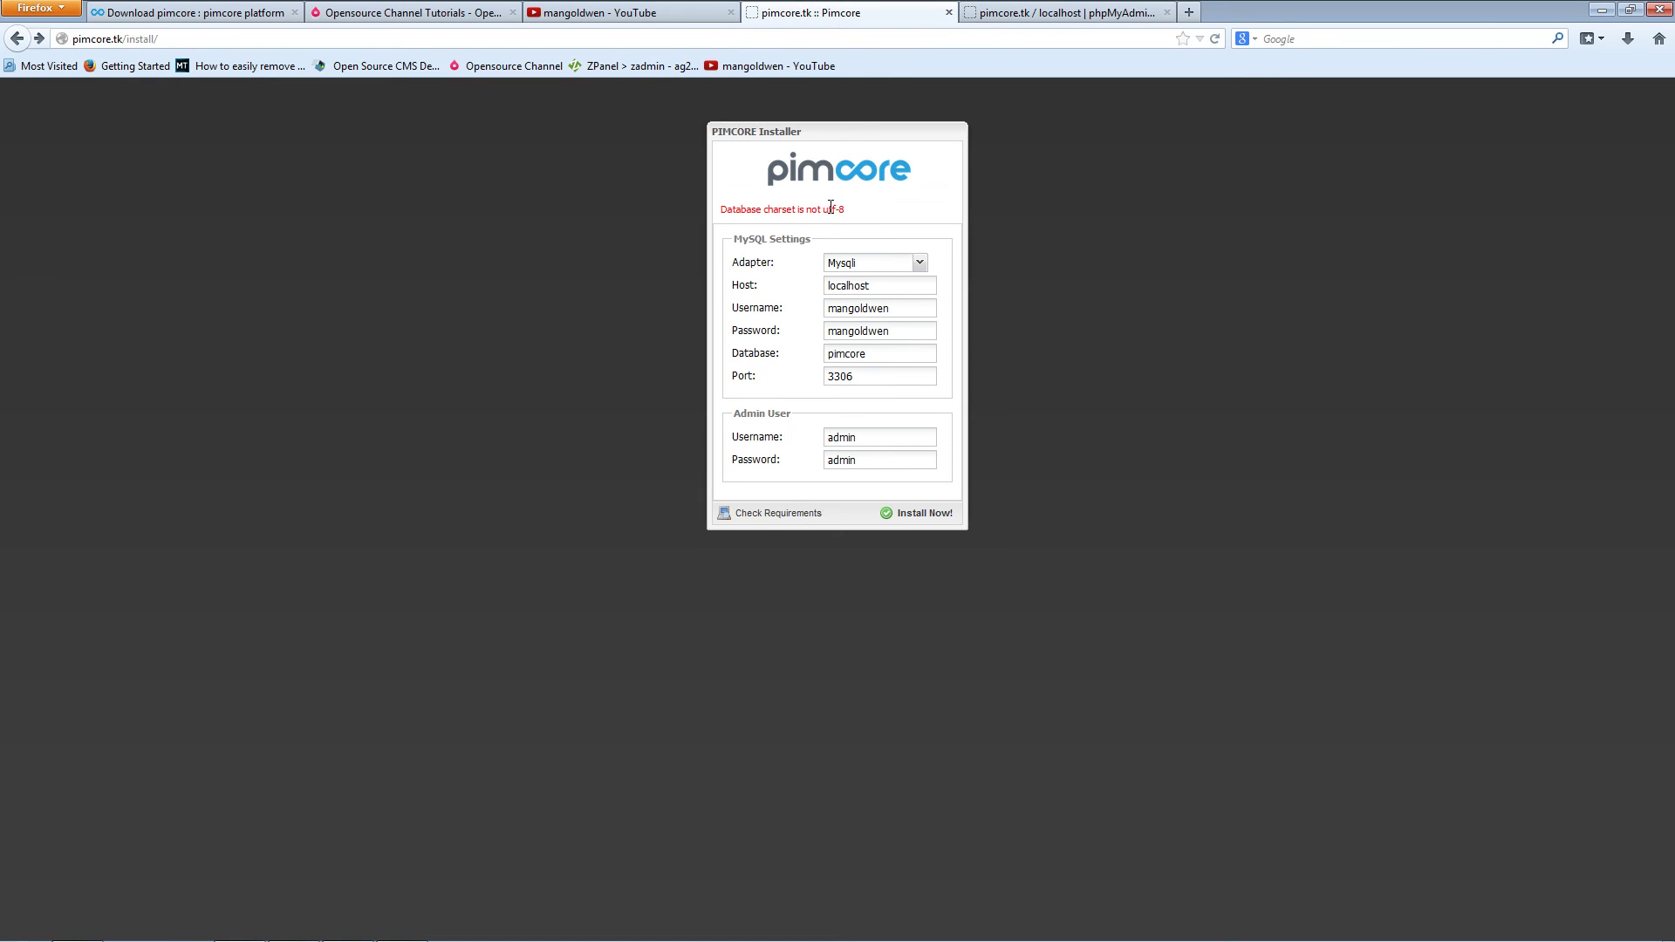
drag(824, 208, 845, 206)
click(1064, 15)
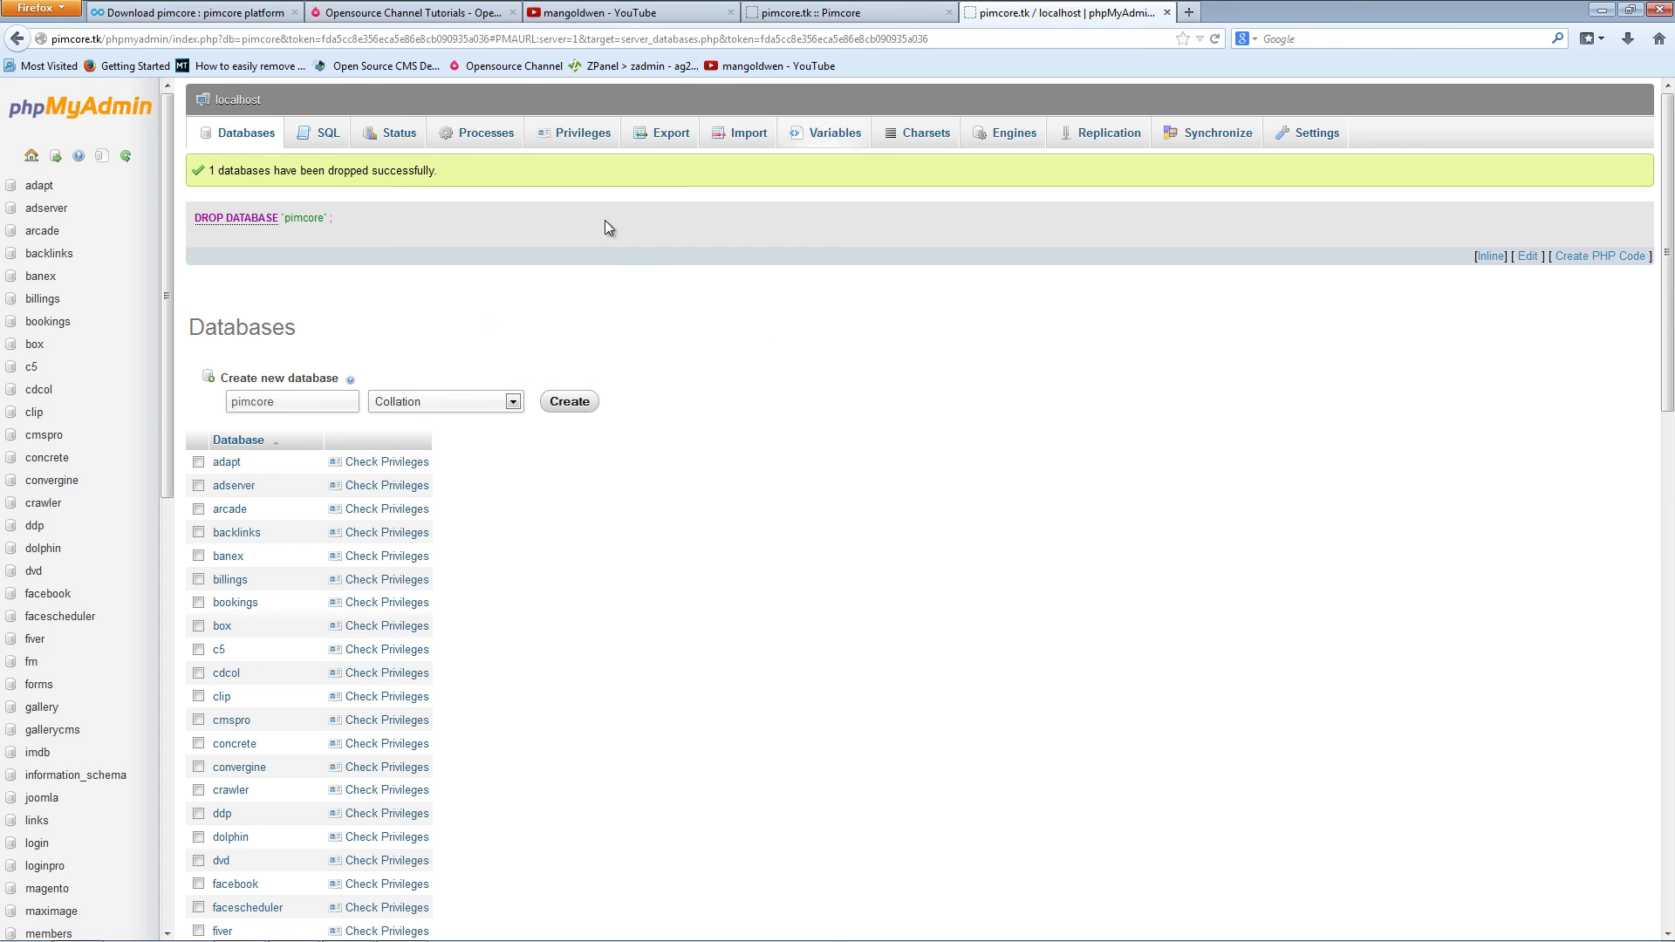
Step: Choose utf8_general_ci as the collation and create the pimcore database
click(500, 407)
drag(519, 438, 516, 656)
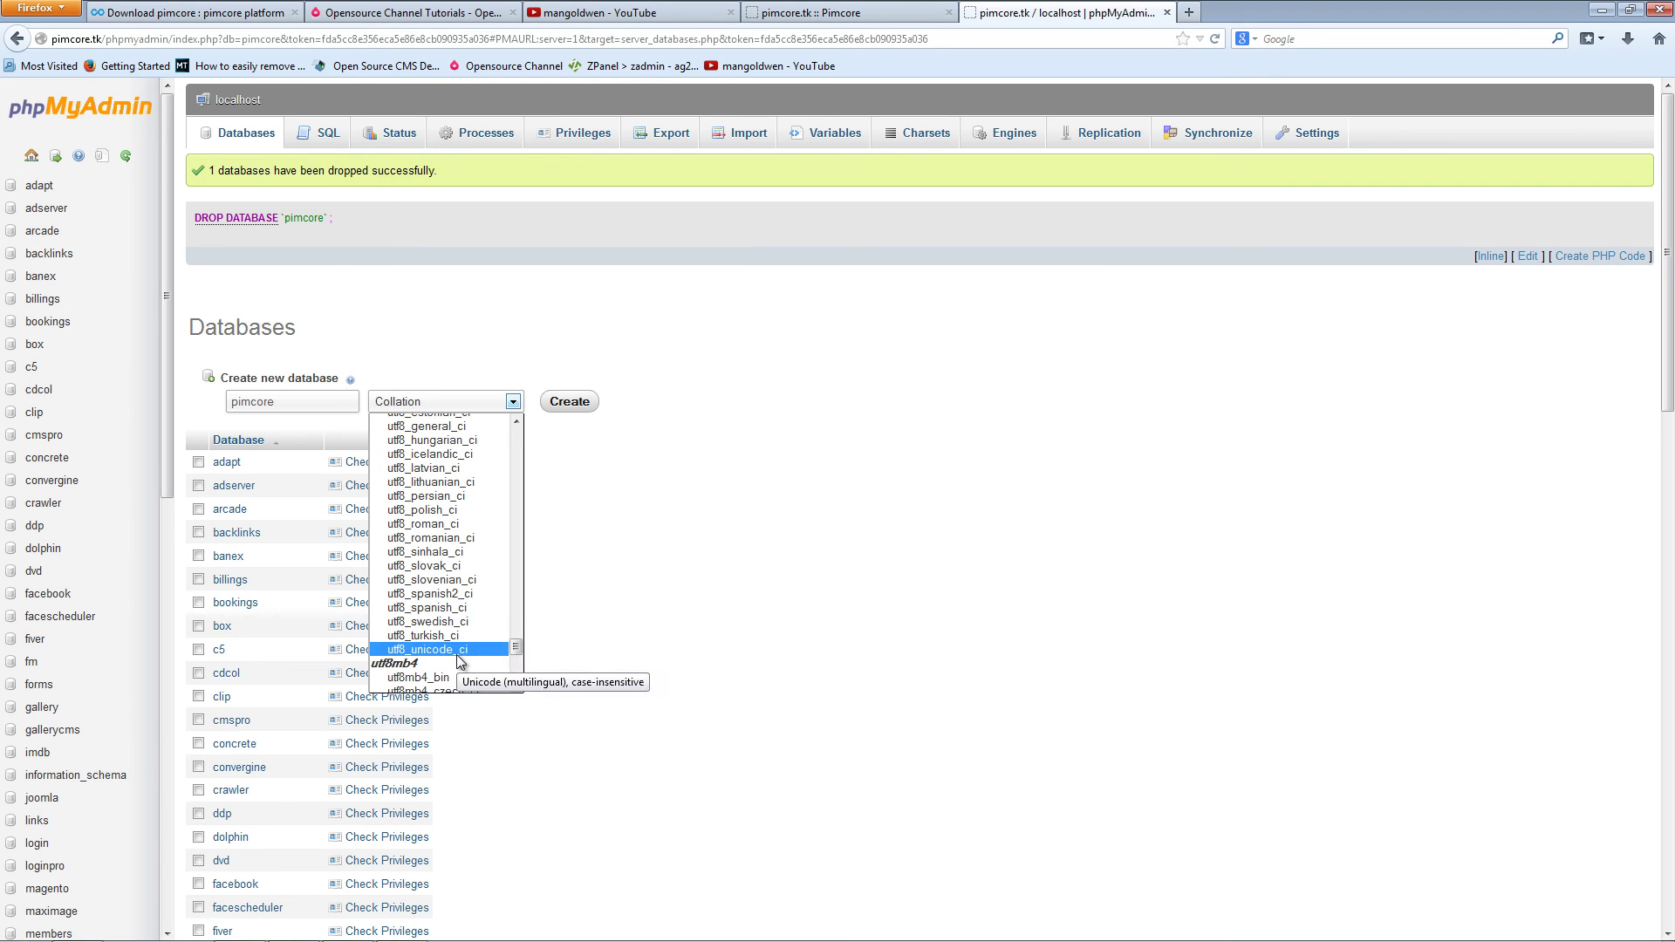
scroll(484, 438, up, 1)
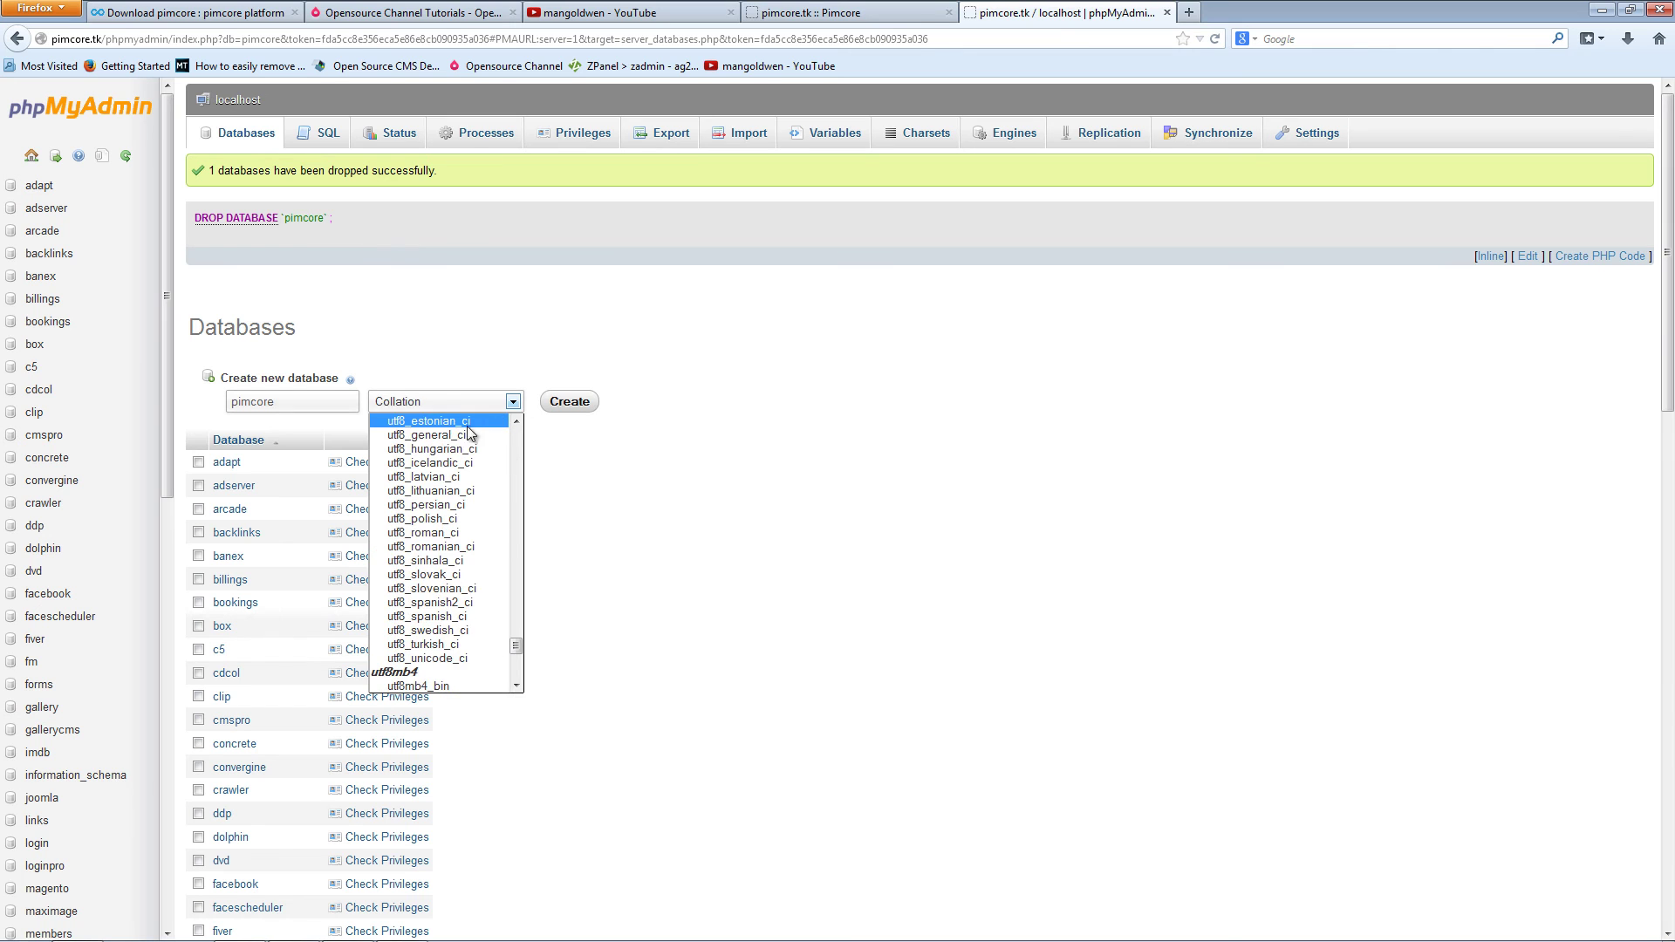
click(460, 433)
click(570, 402)
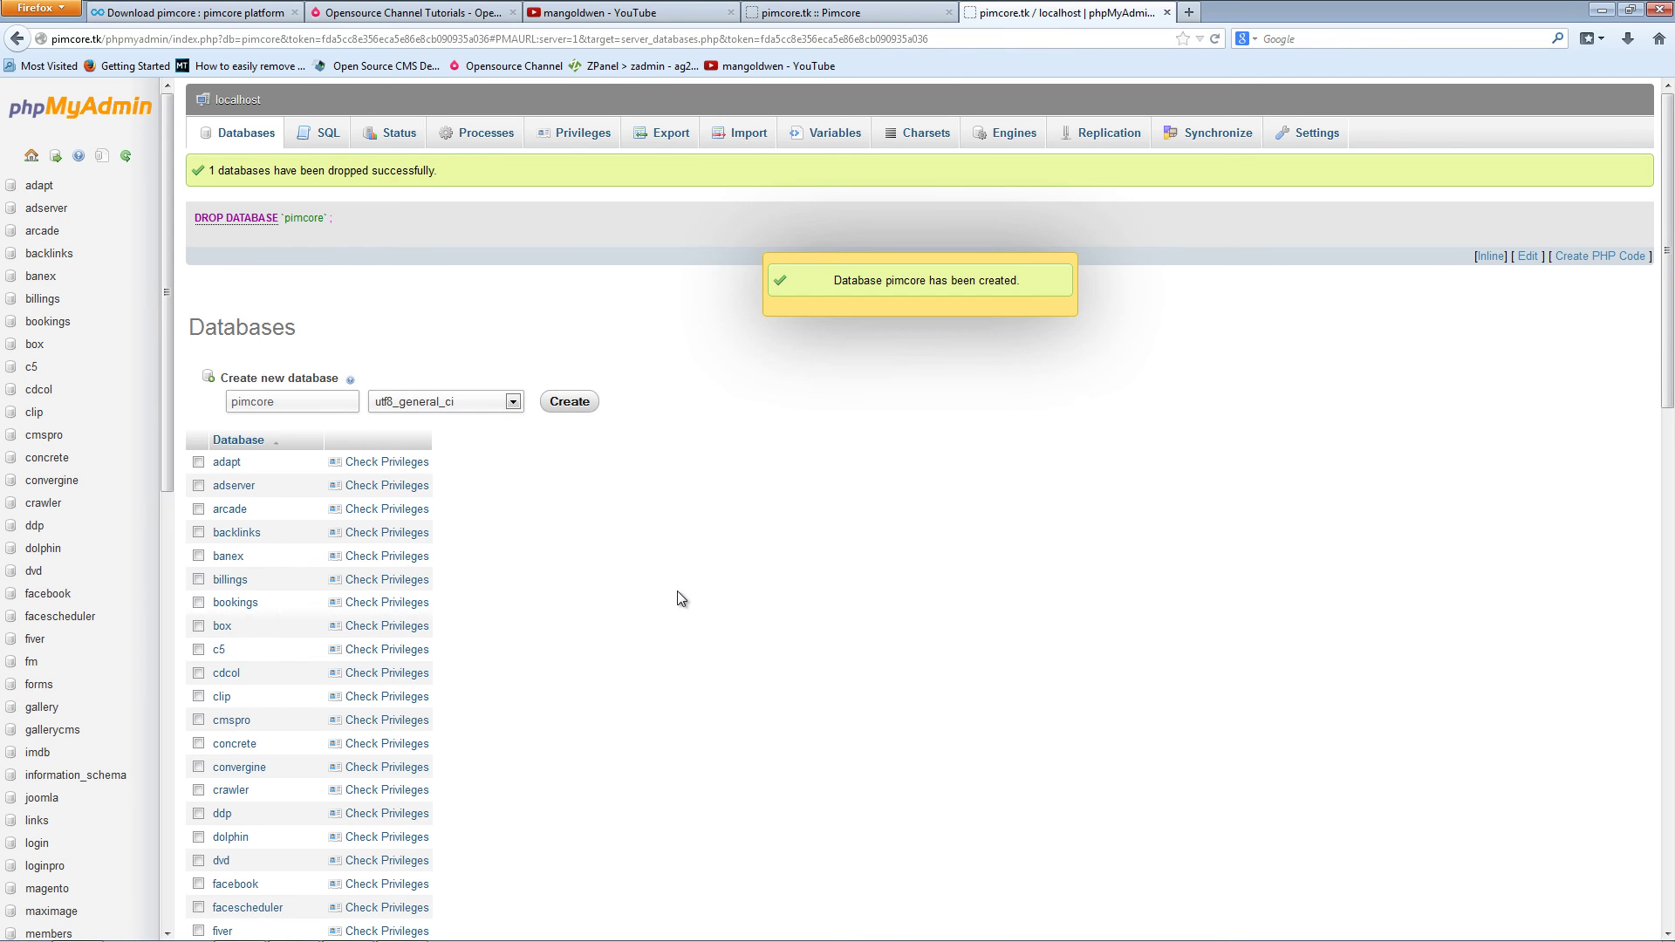
Step: Return to the Pimcore installer and run Install Now!
click(805, 13)
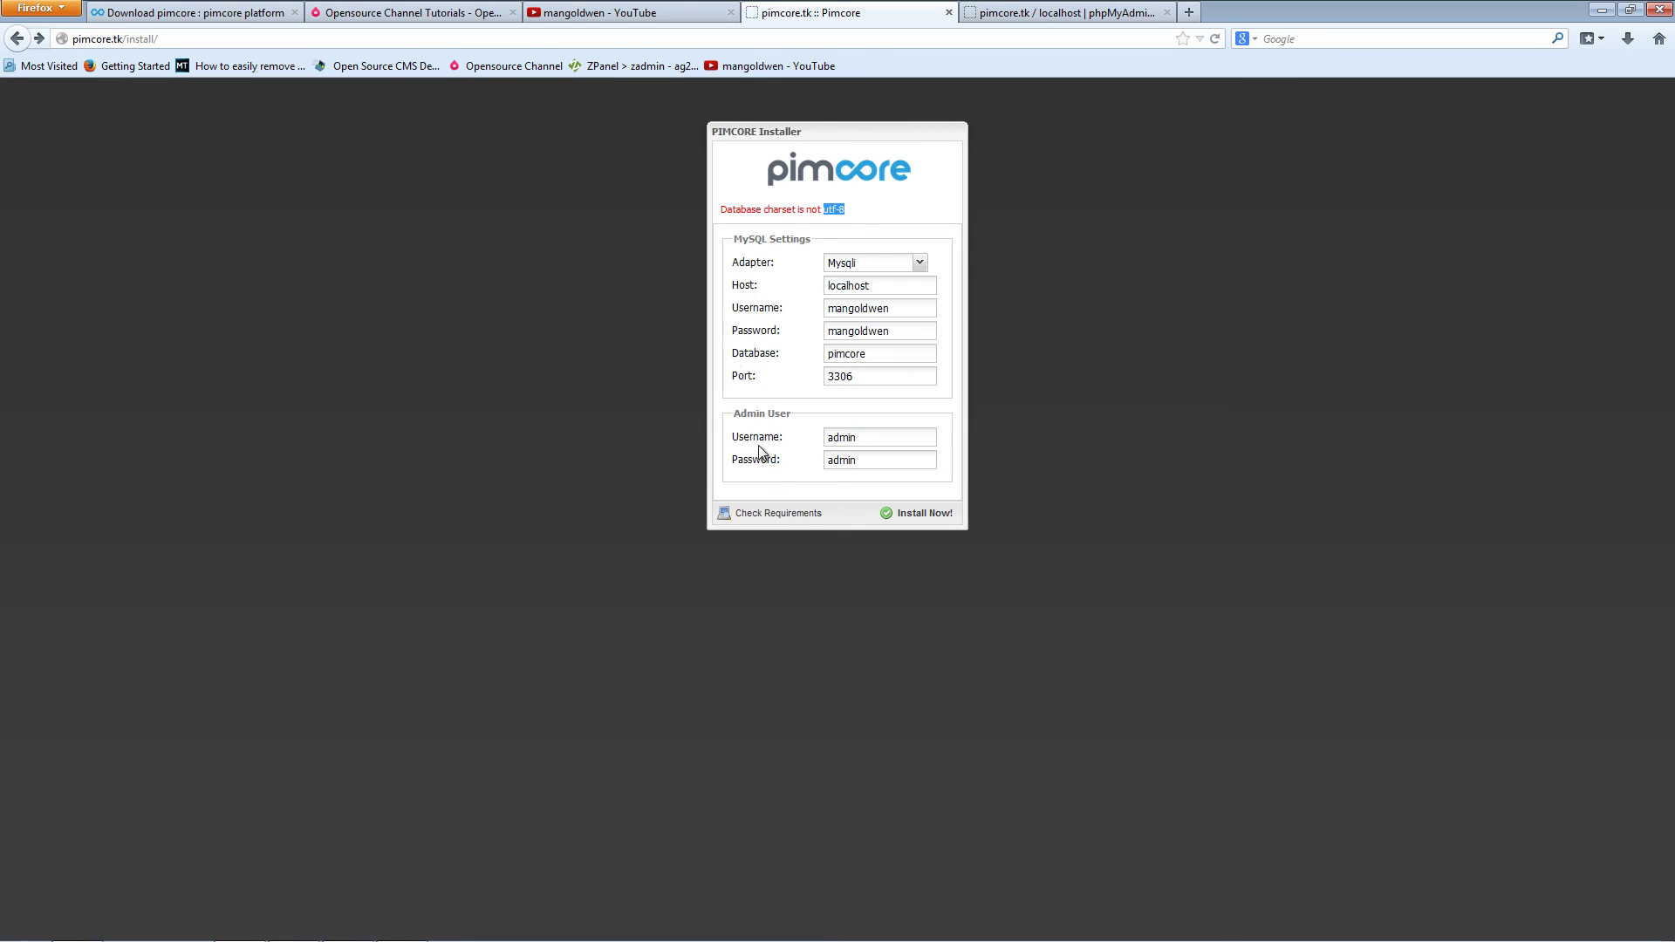
click(929, 518)
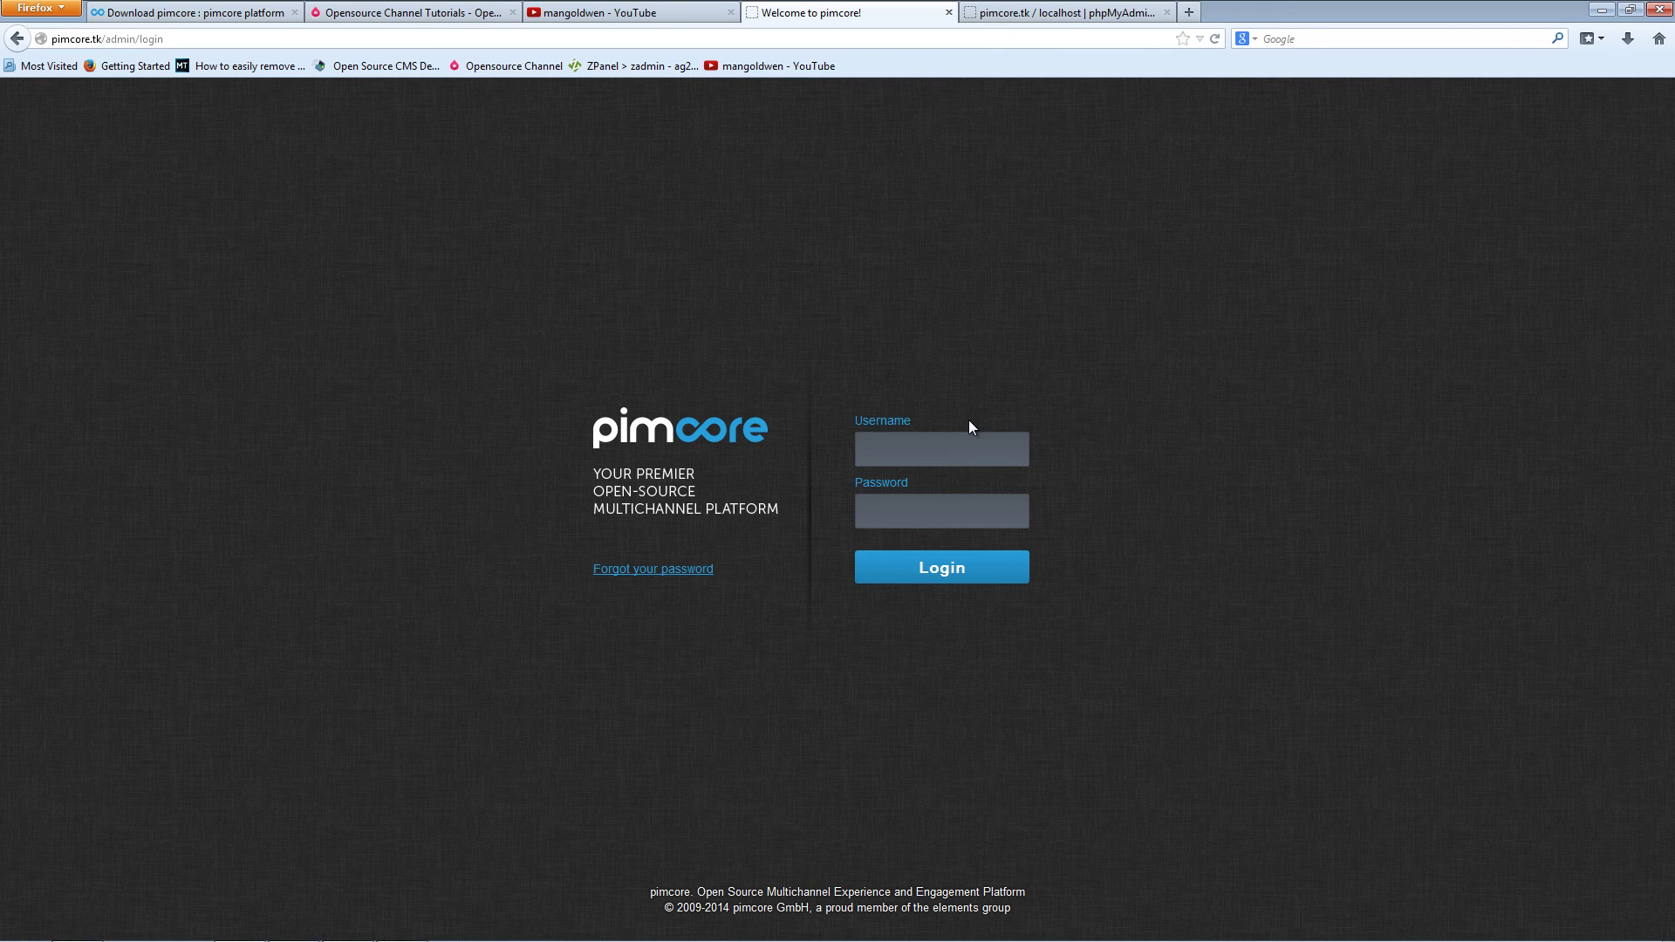
Step: Log in as admin with the password and let Firefox remember it
click(950, 447)
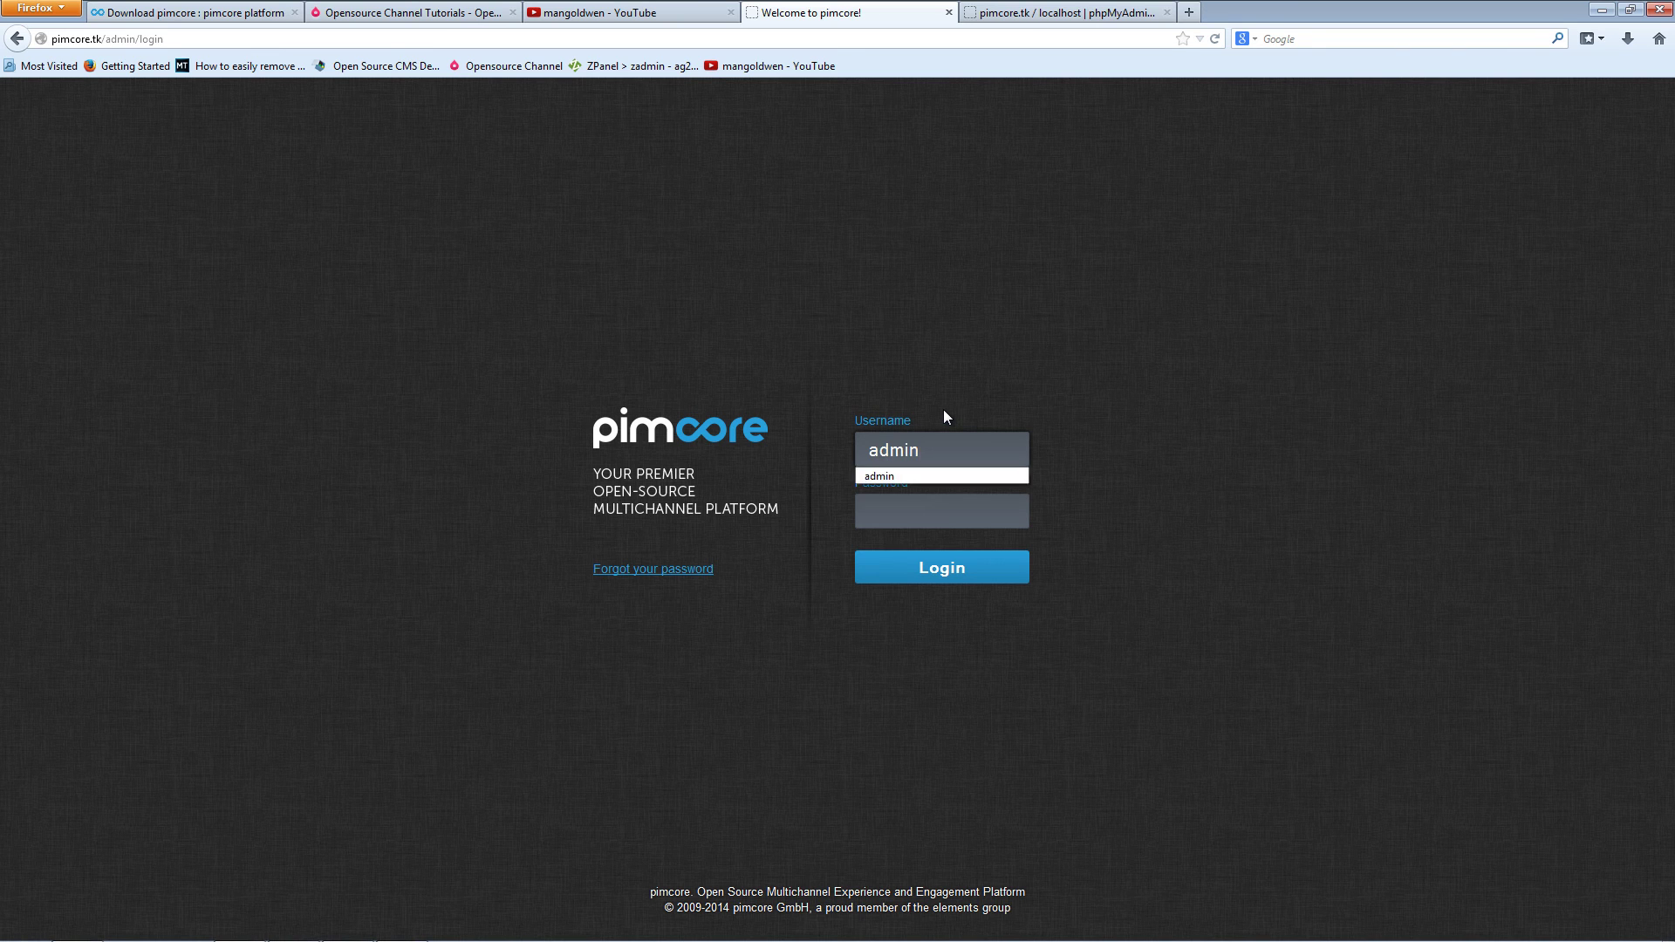
key(Tab)
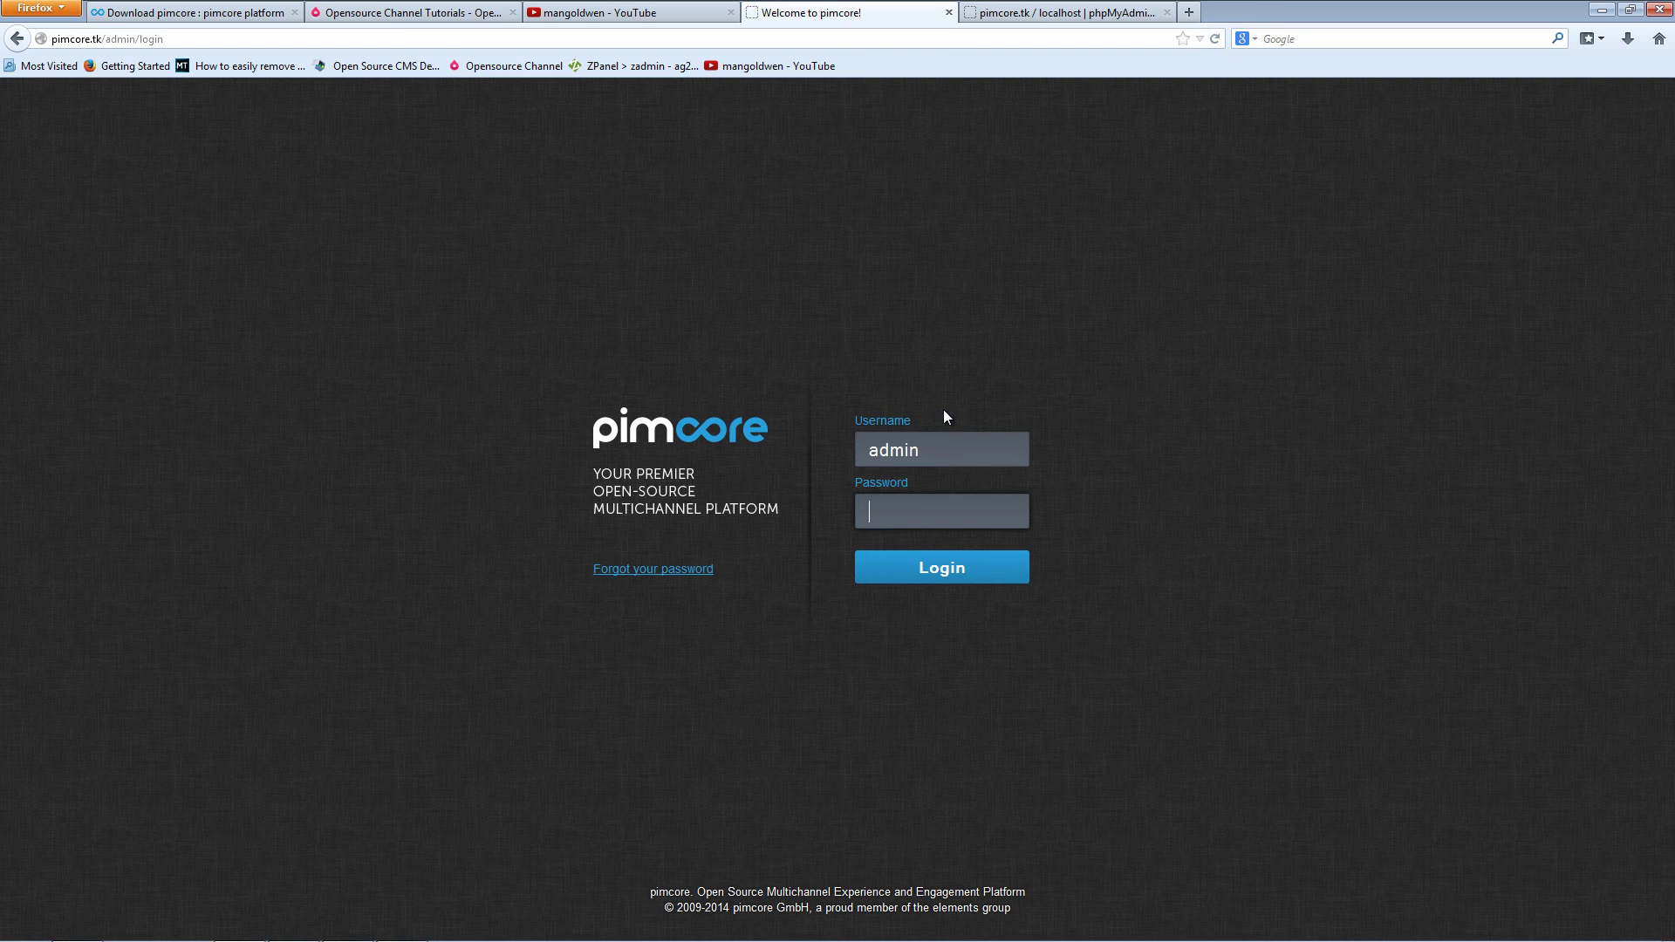
click(962, 569)
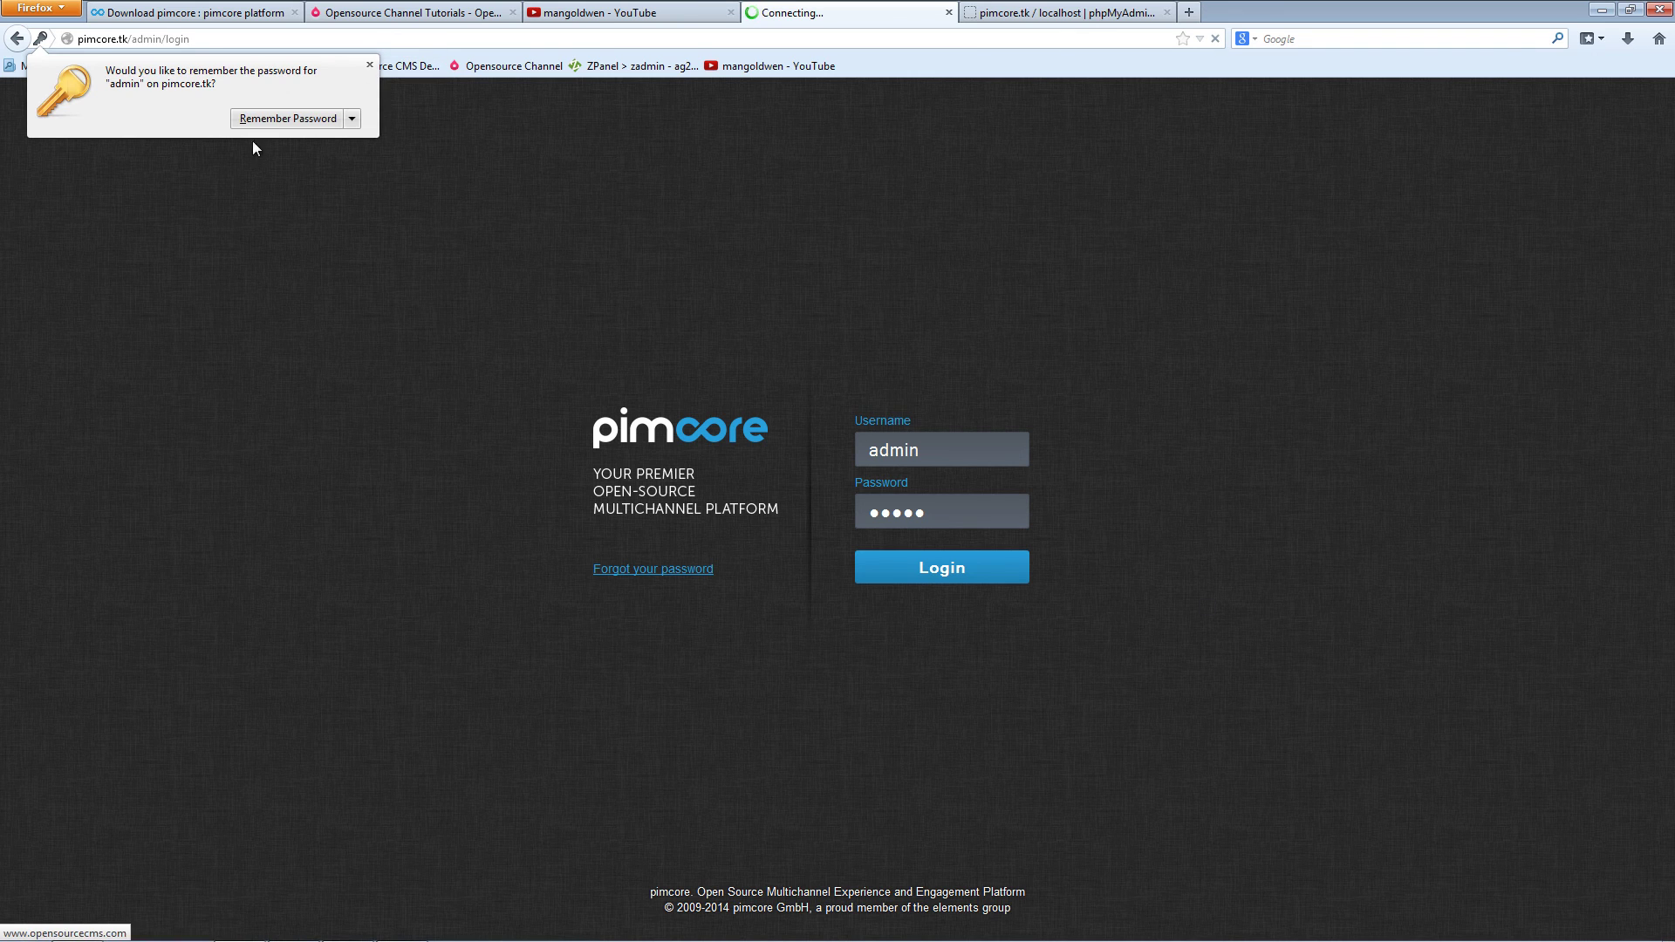
click(277, 119)
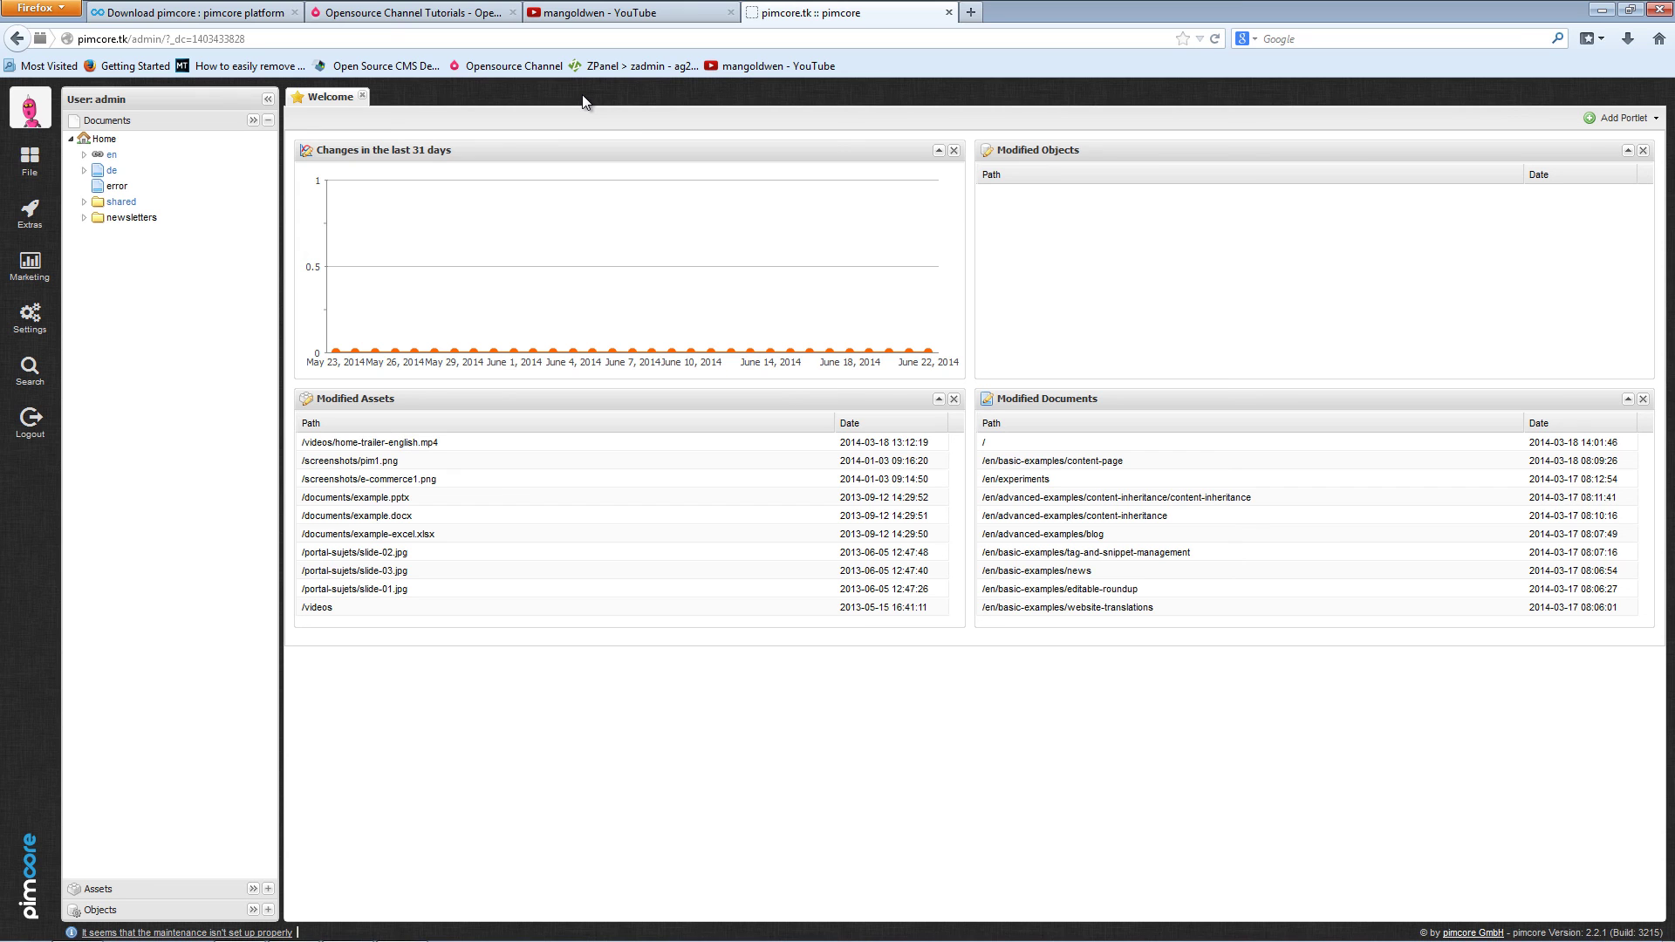
Step: Browse the File sidebar's navigation options, then open a new Firefox tab
click(27, 167)
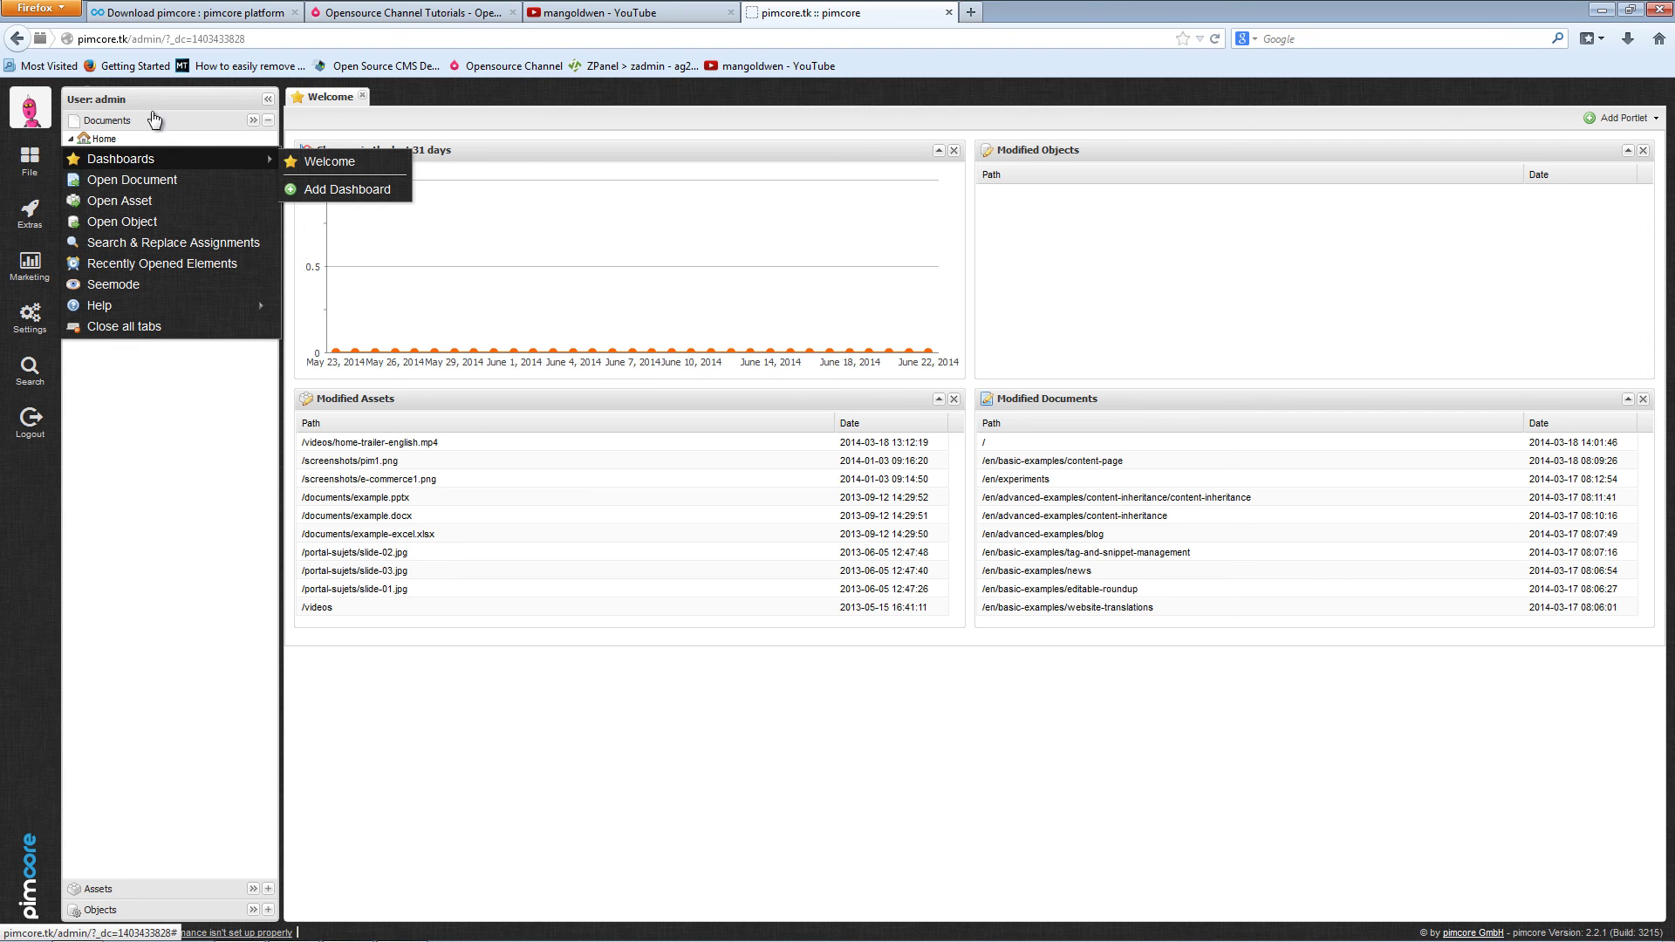
click(969, 12)
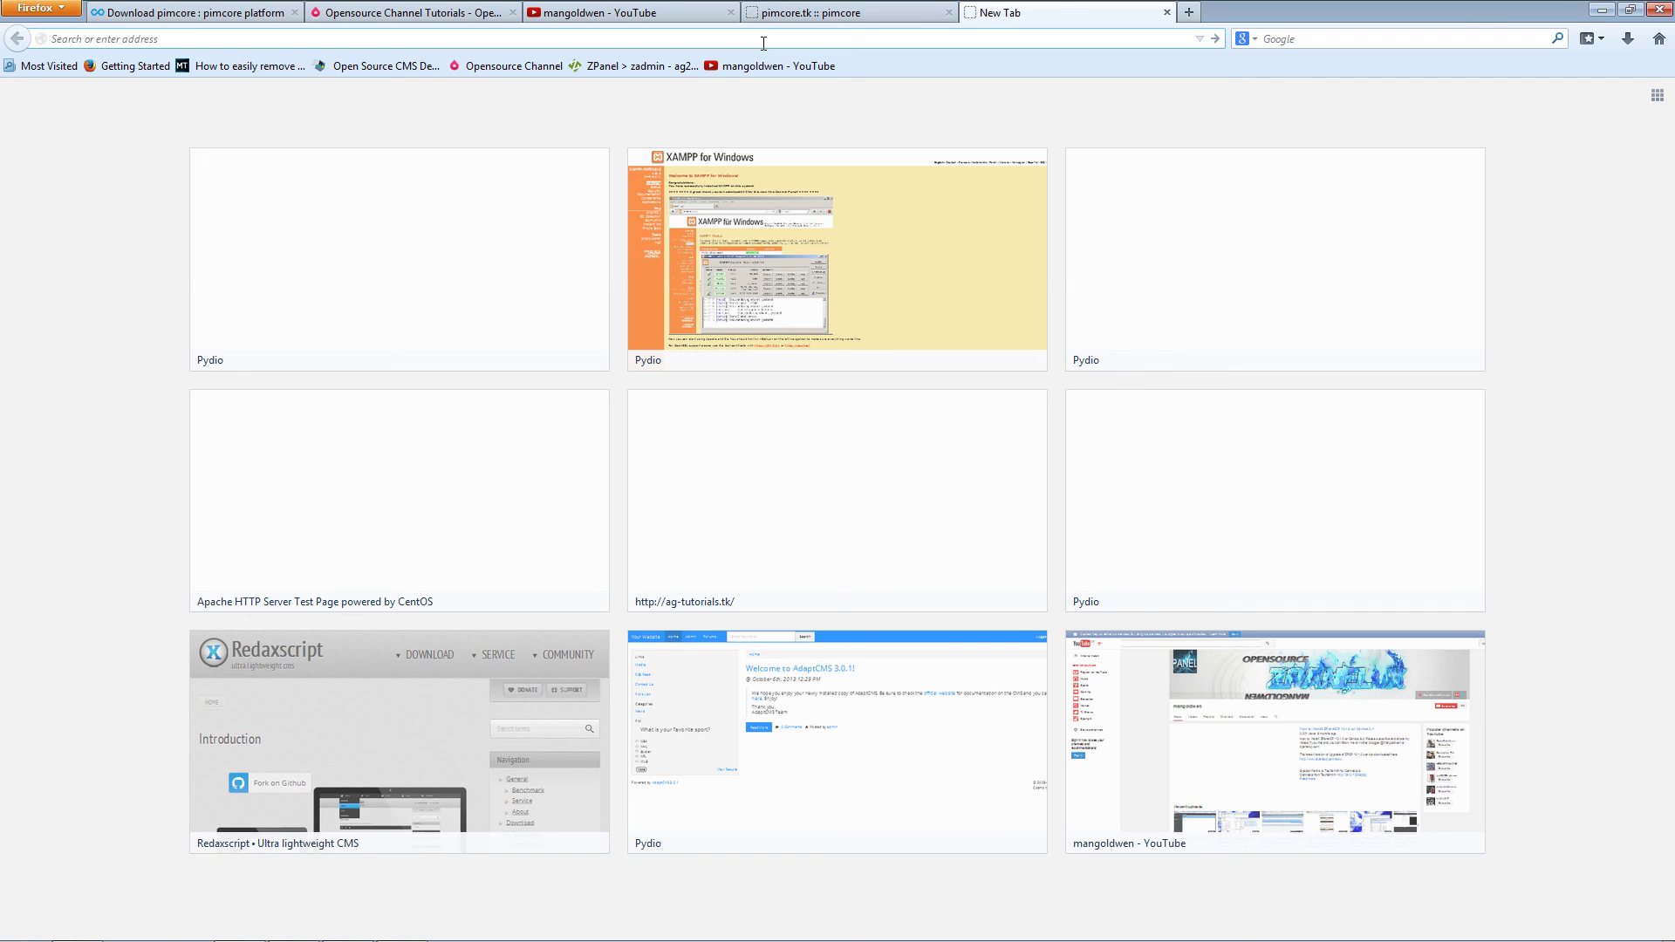
text(pimco)
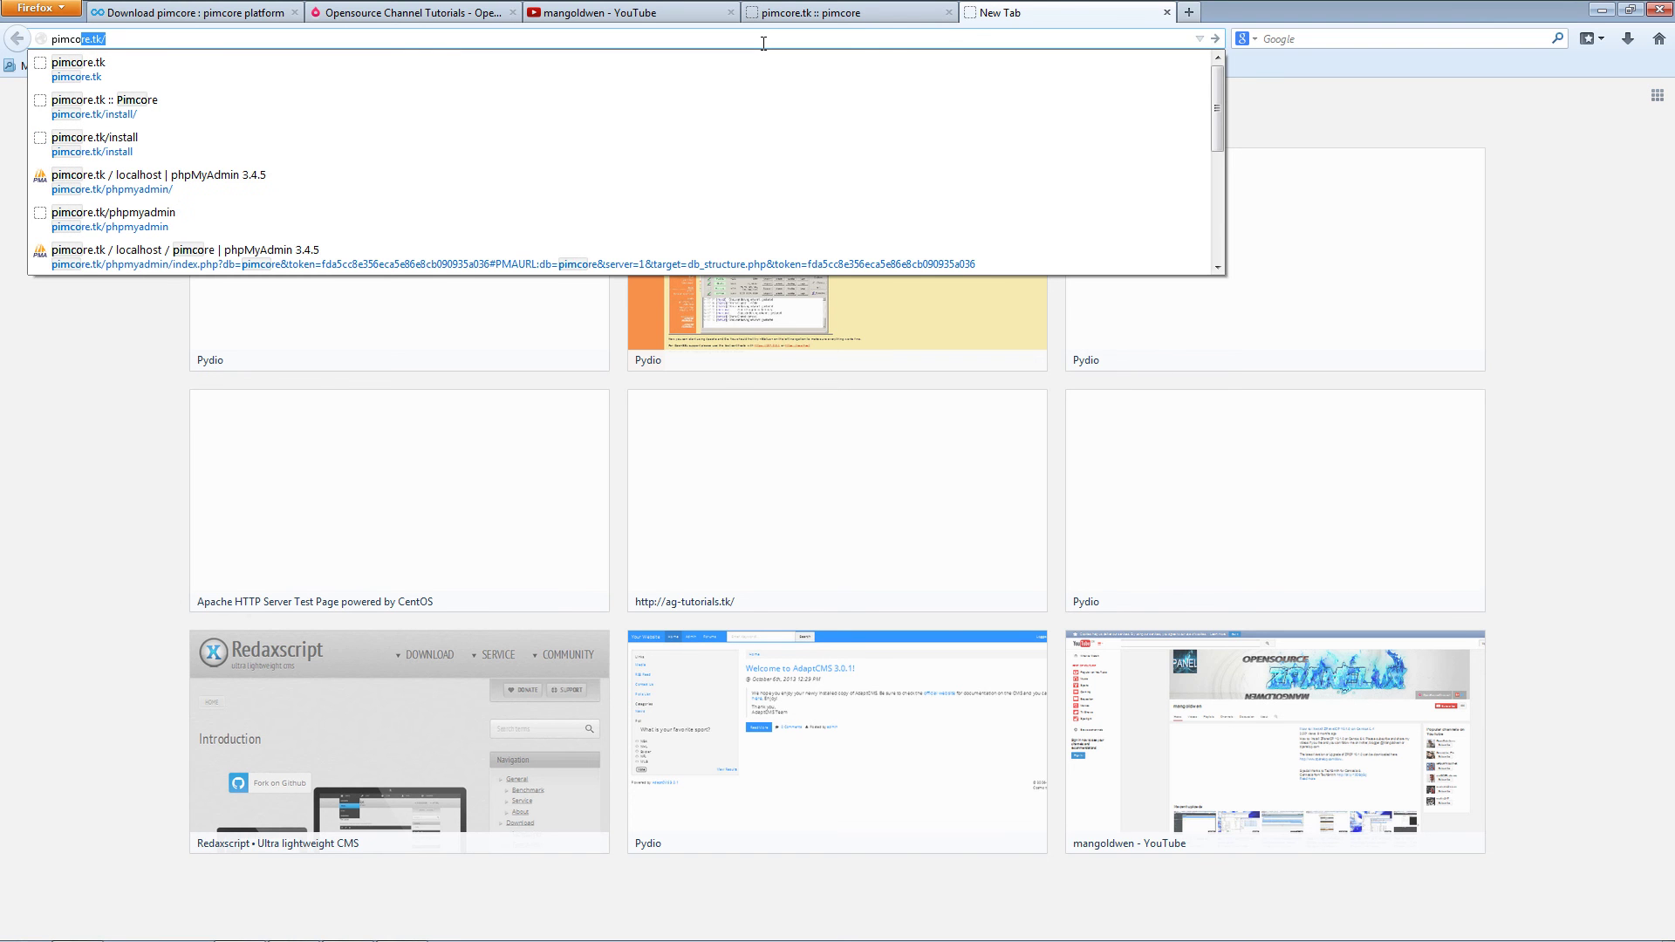
text(re)
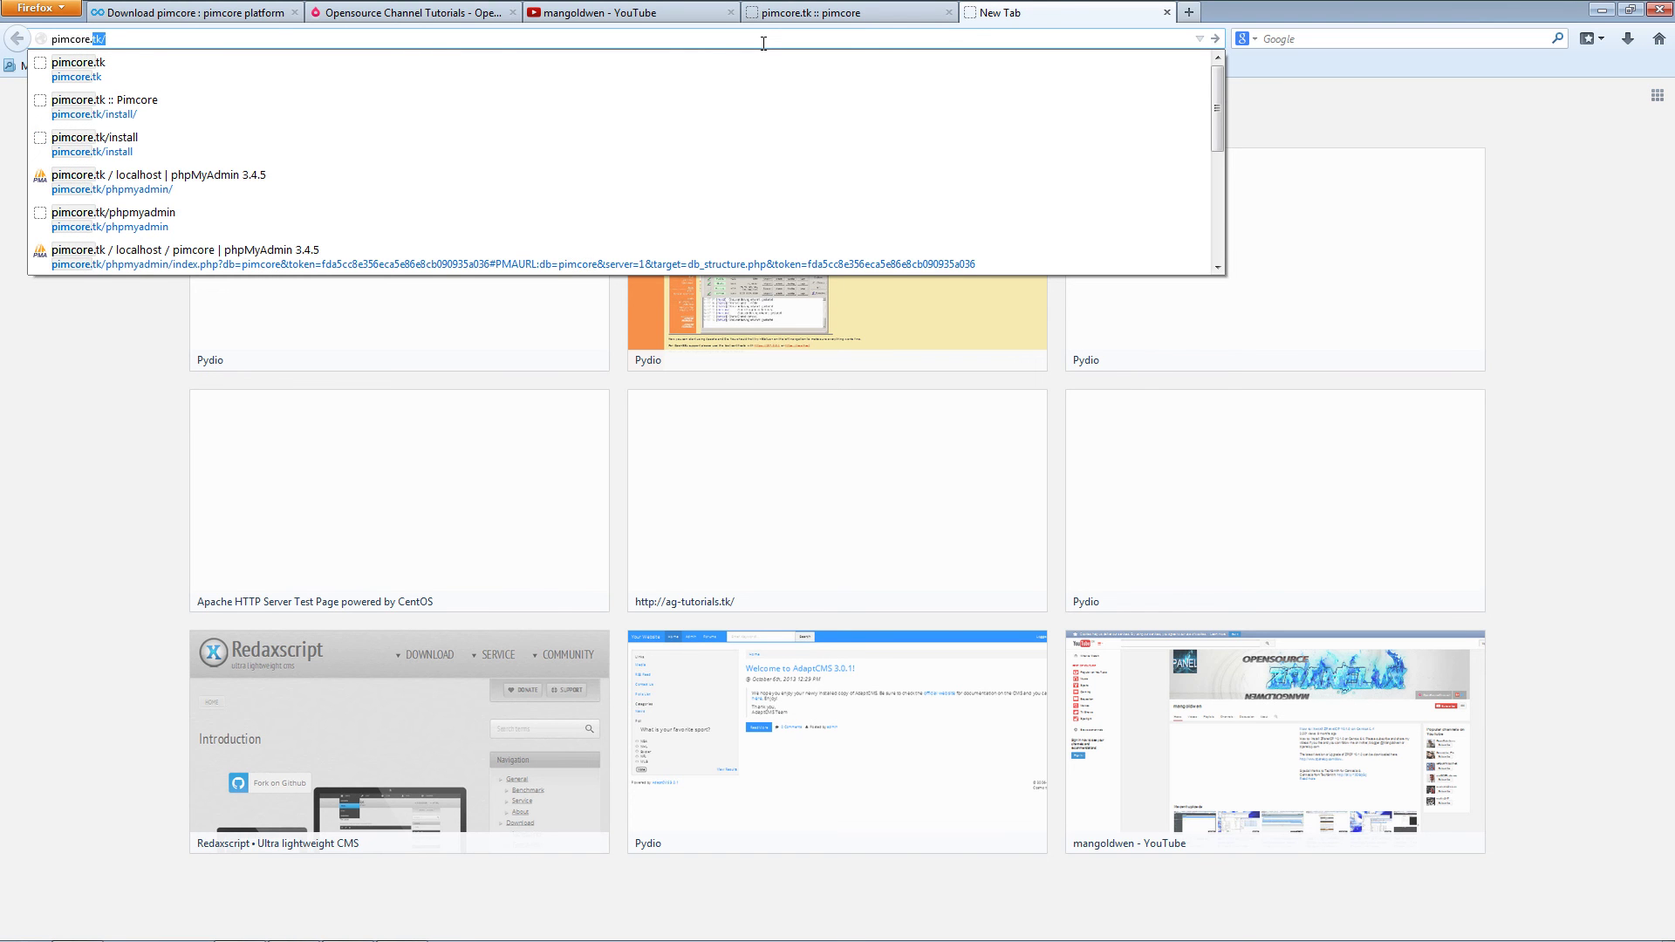
text(.org)
Step: Load pimcore.org, open Community > Forums, then return to the Pimcore admin tab
key(Return)
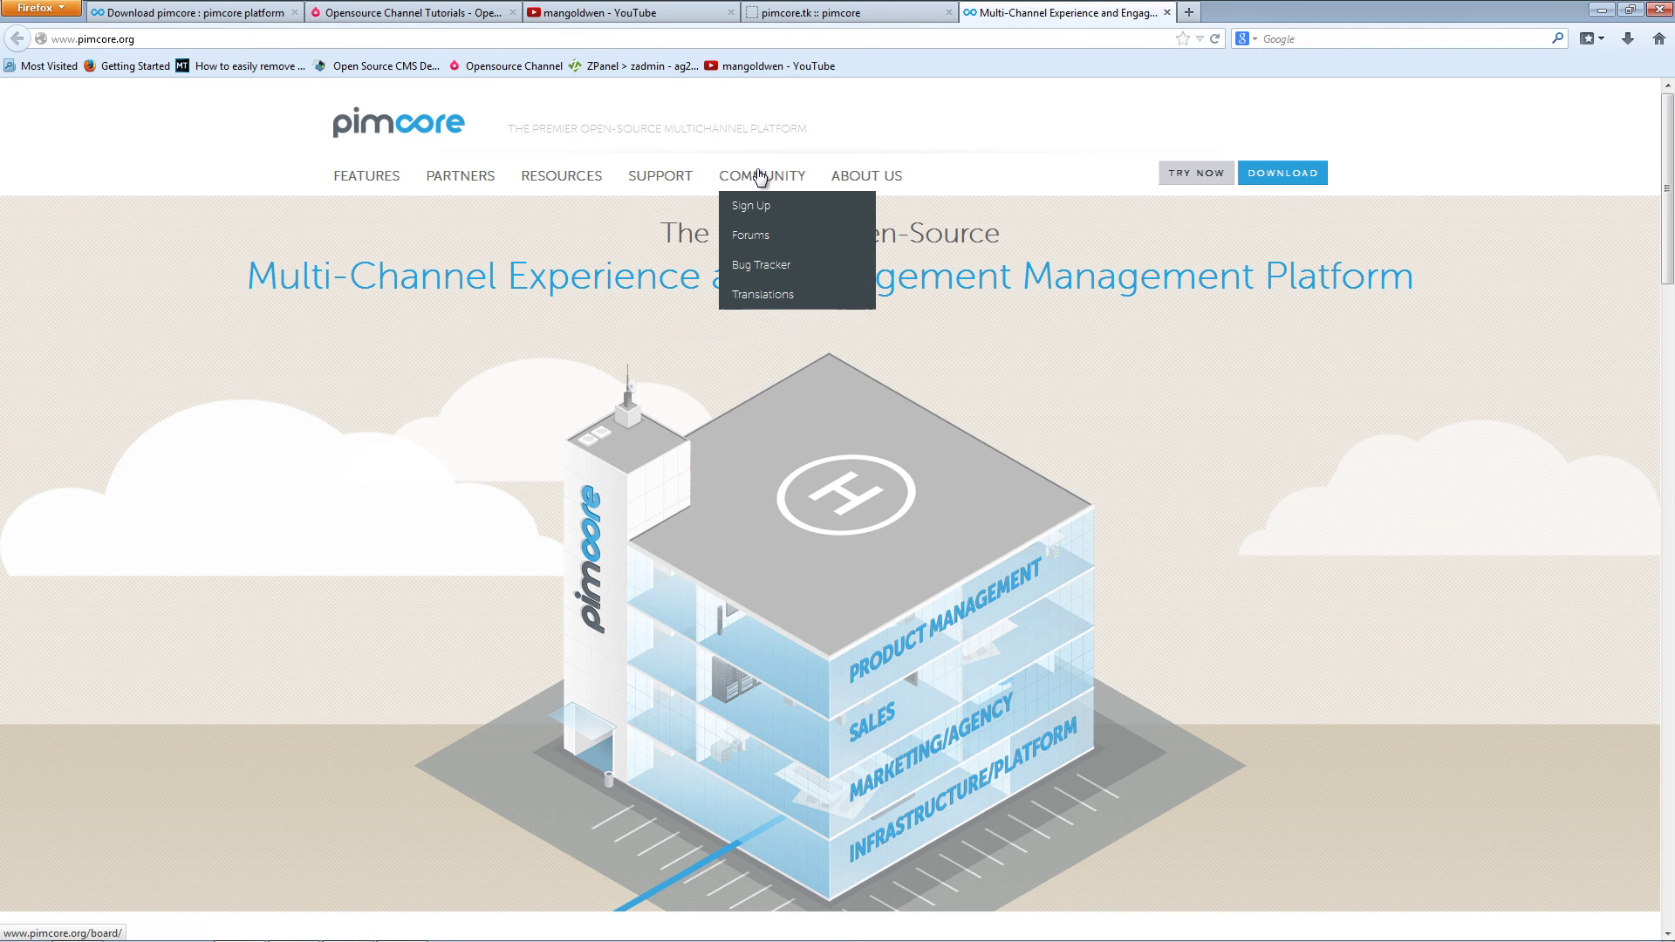
mouse_move(761, 177)
click(780, 239)
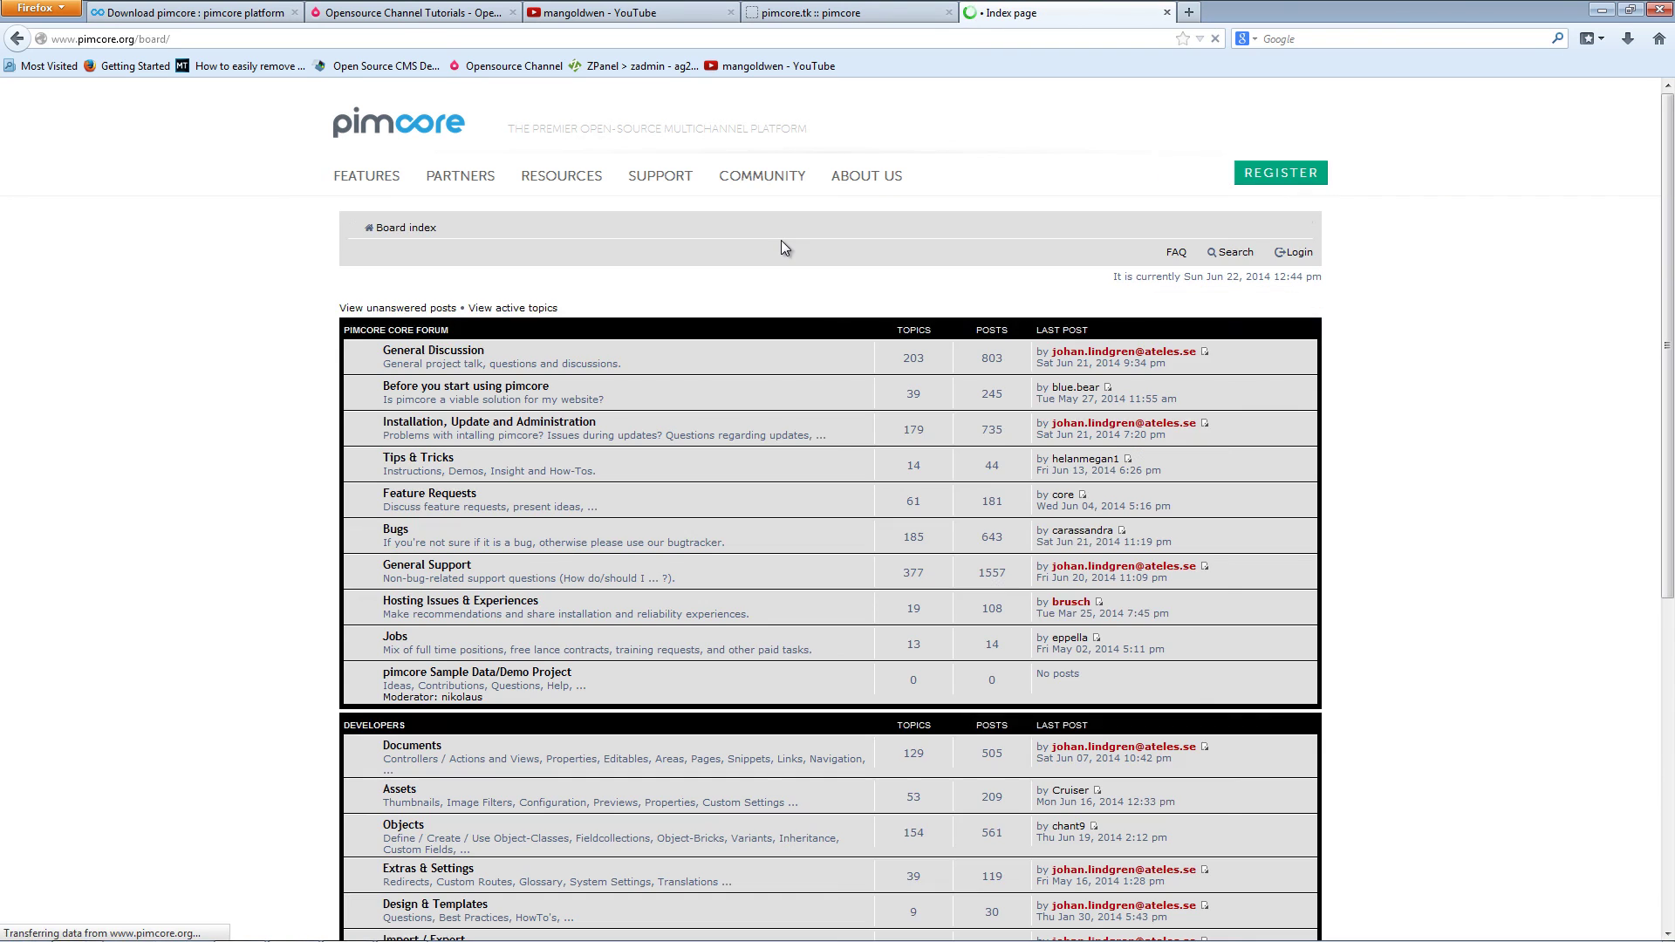
scroll(738, 393, down, 1)
scroll(706, 458, down, 3)
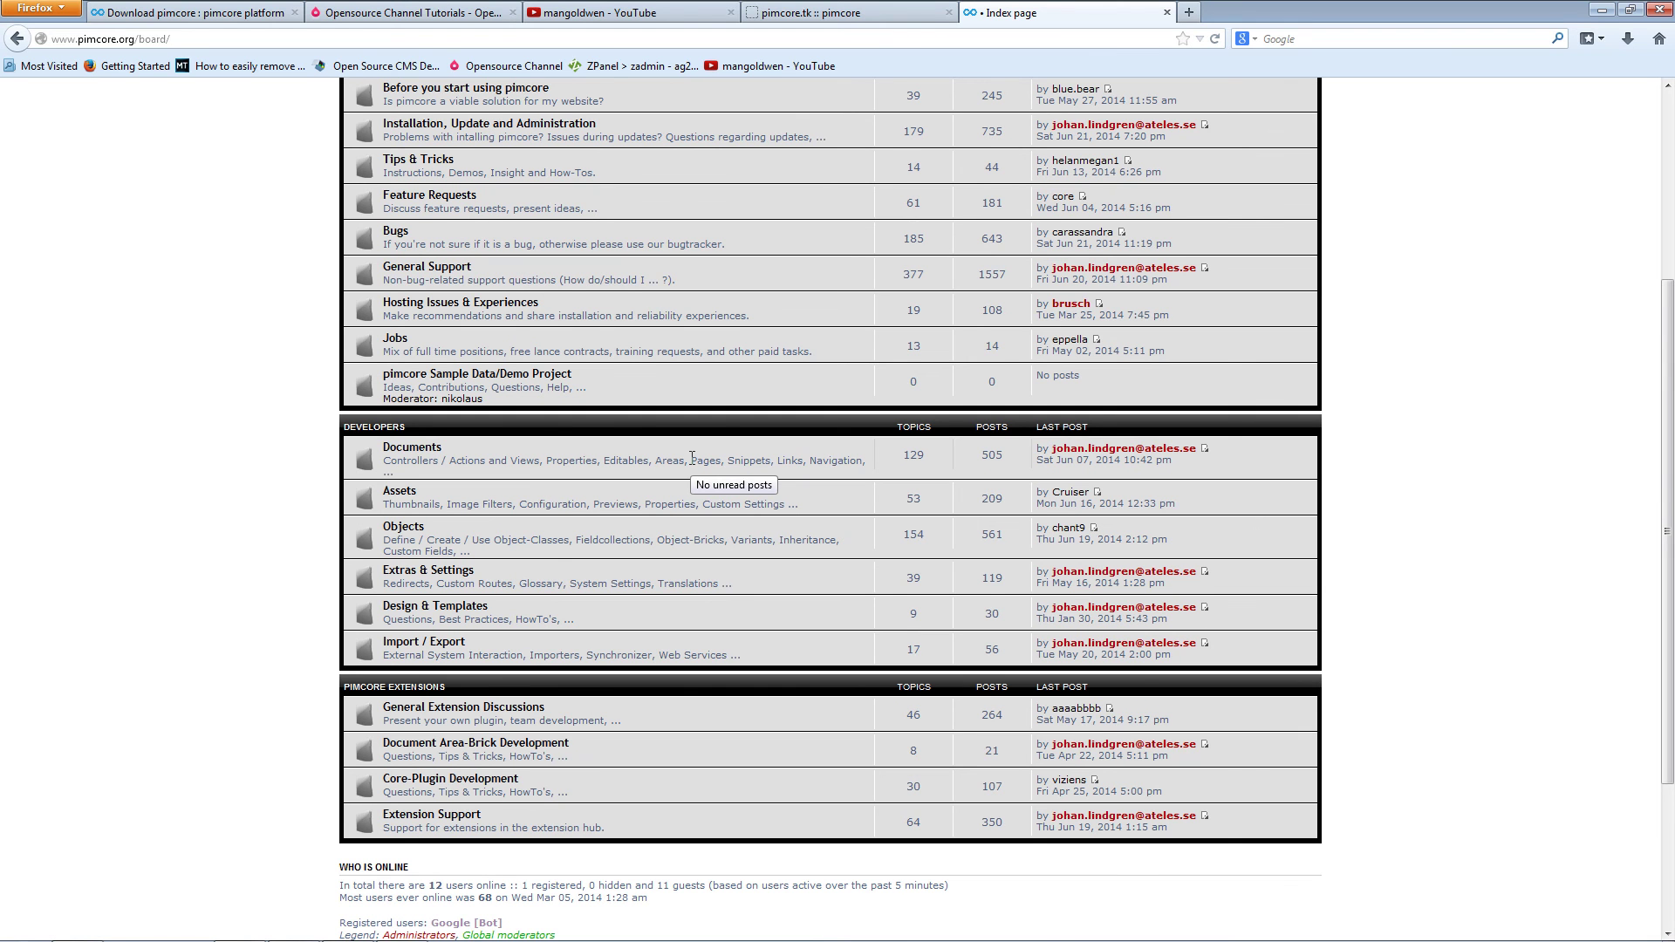
scroll(671, 462, up, 4)
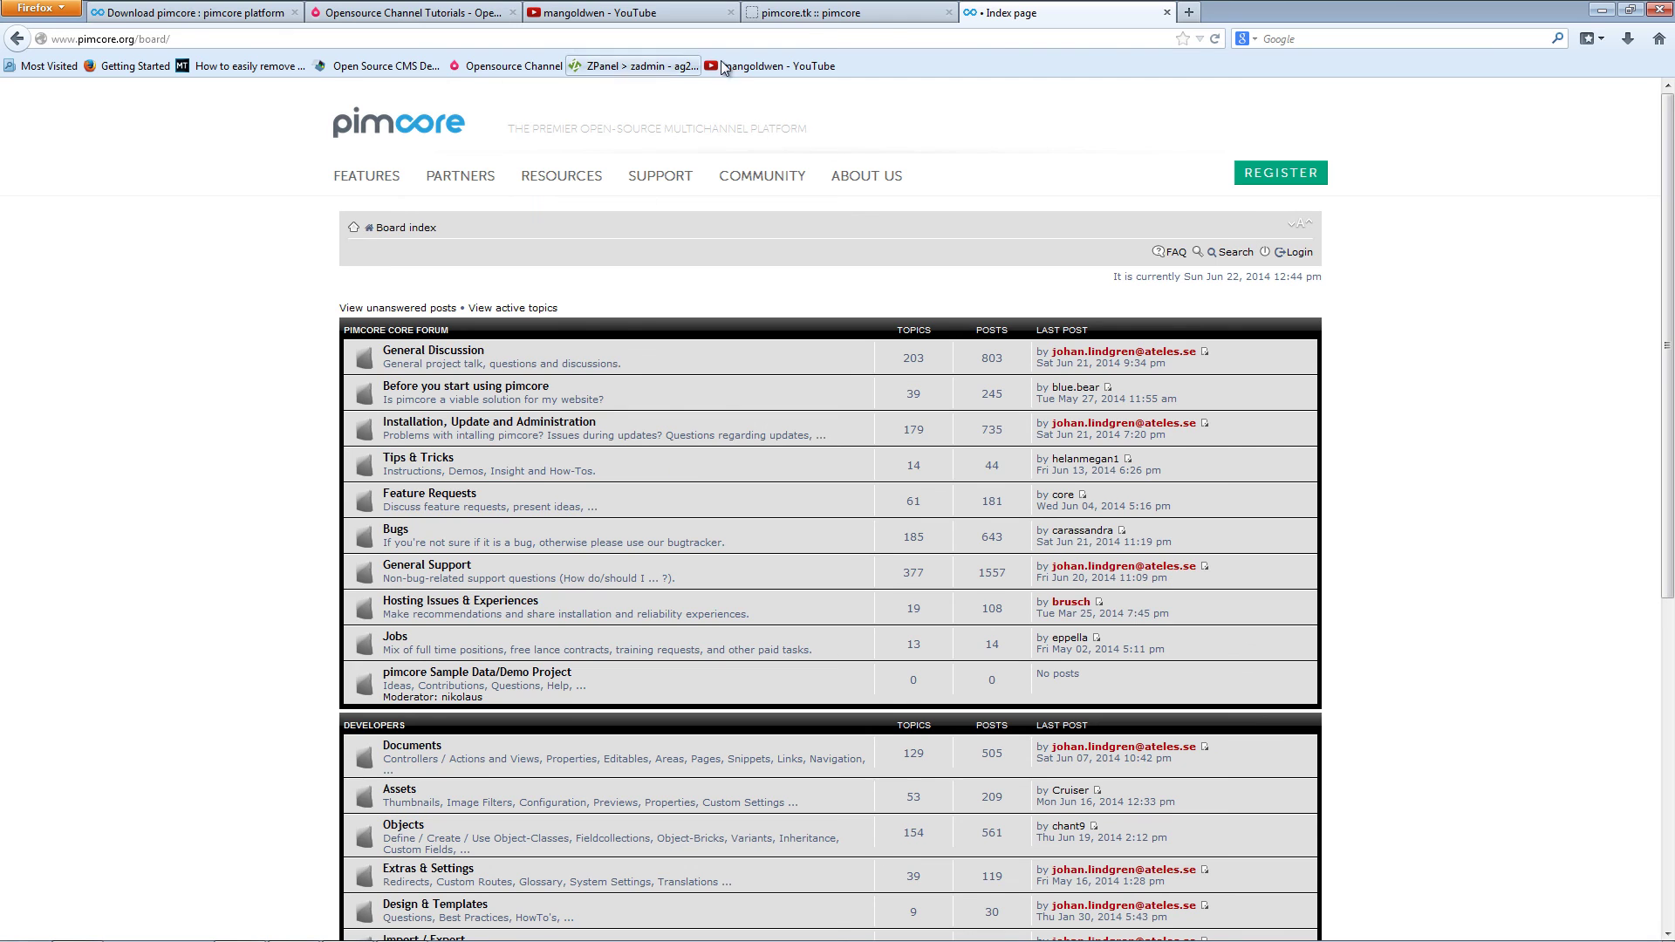
click(826, 19)
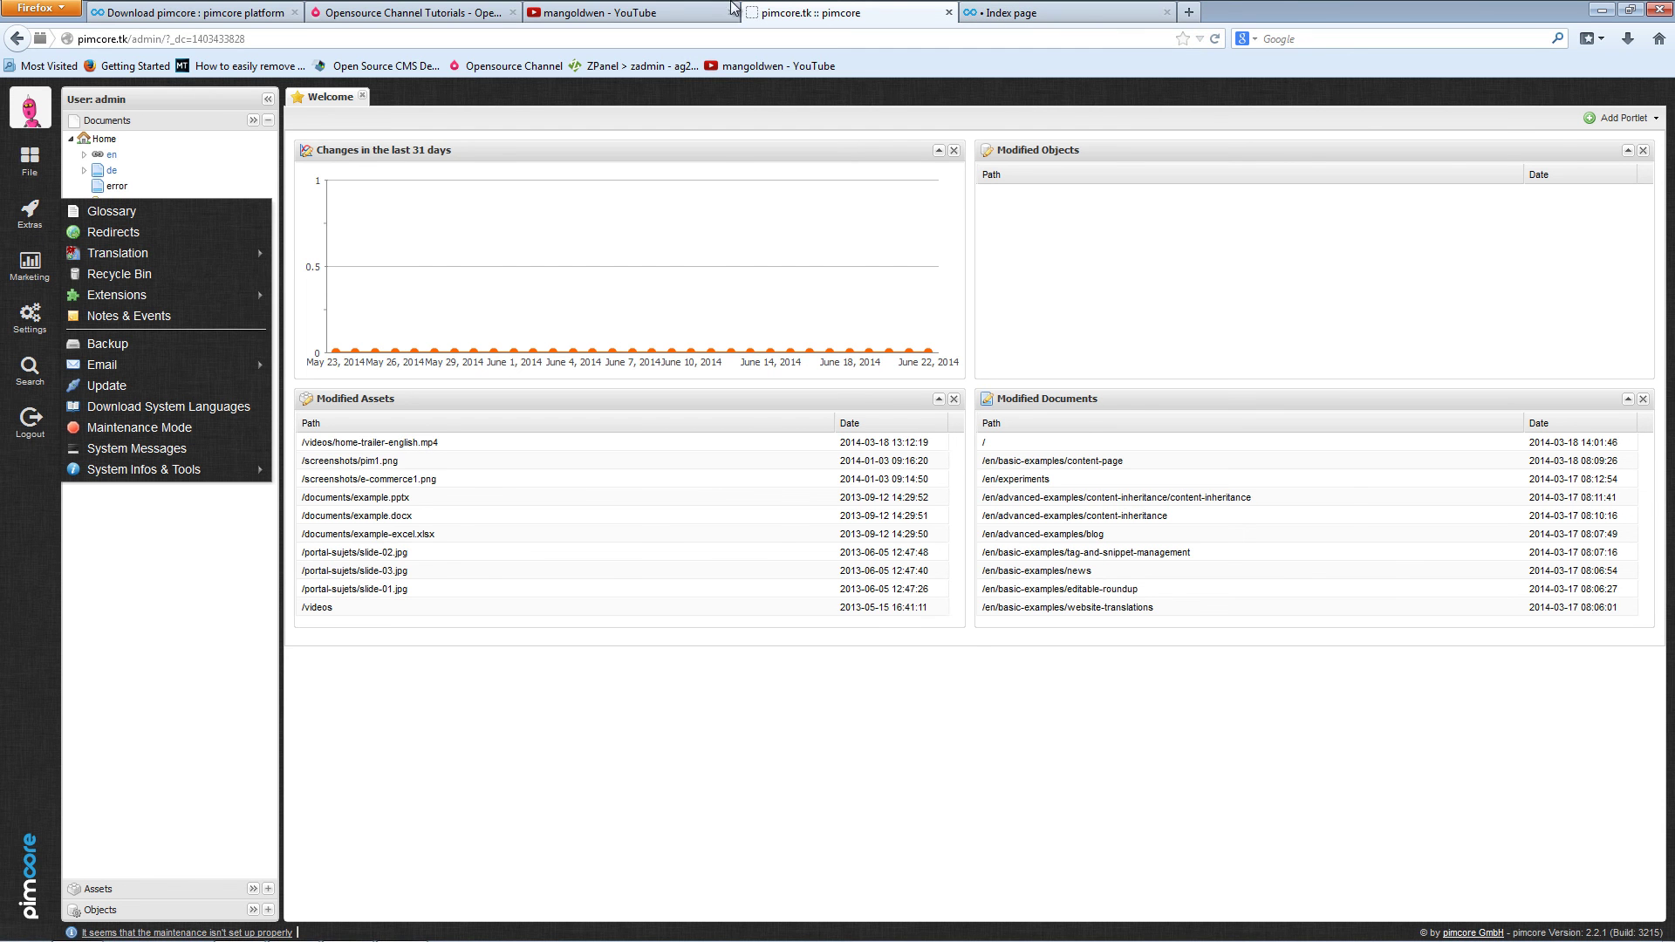
Step: Switch to the tab with the mangoldwen YouTube channel's videos
click(615, 13)
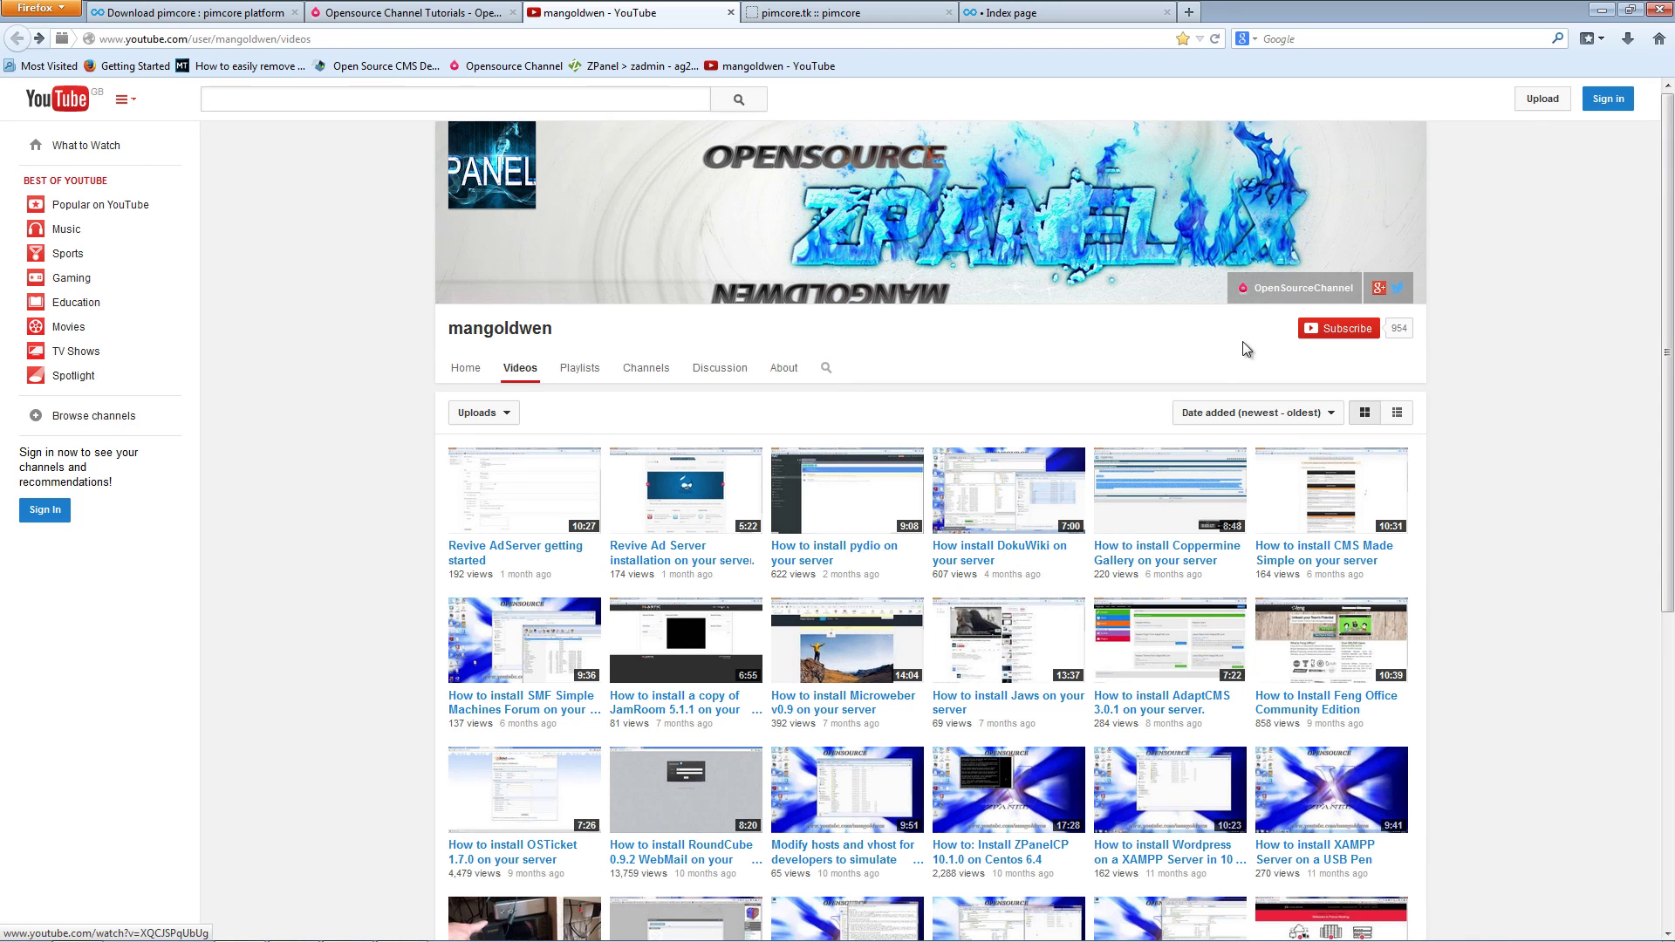